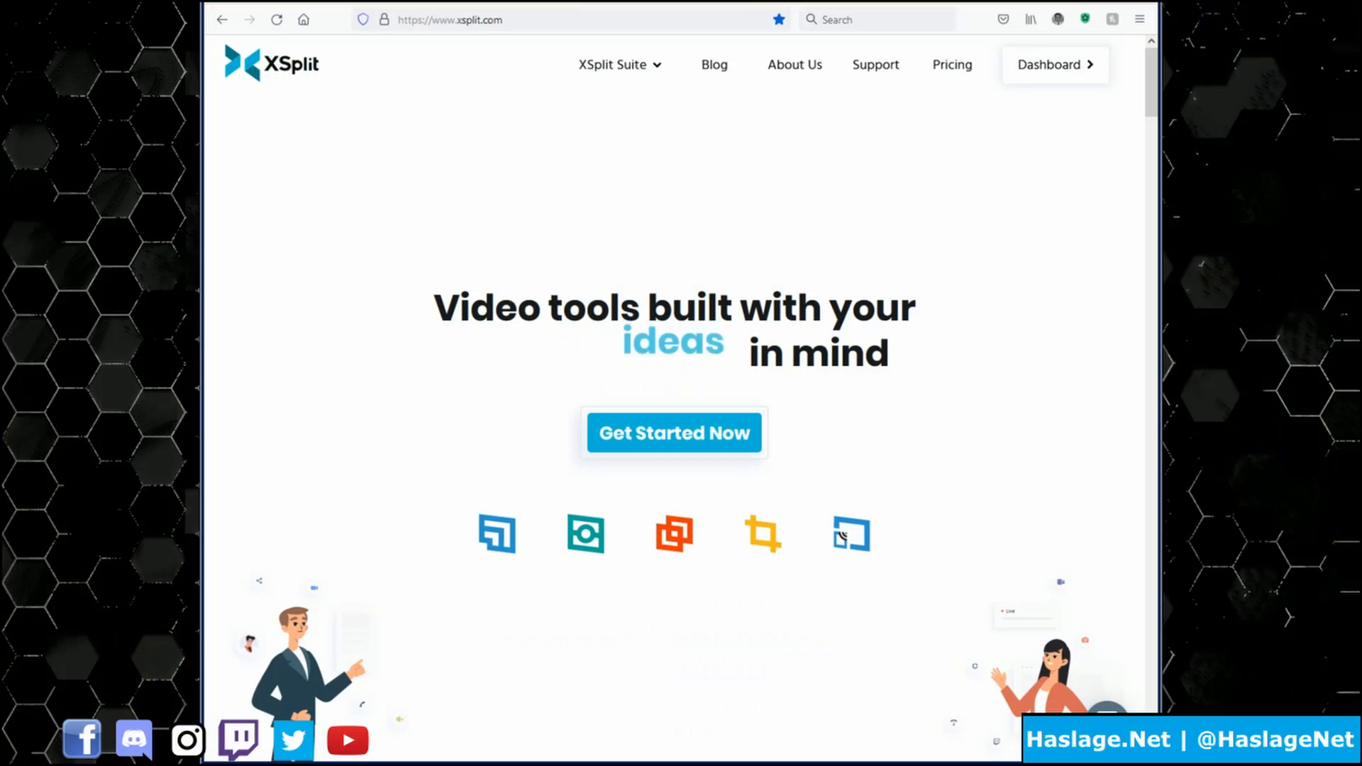
- Browse the product overview on the XSplit home page and look through the Broadcaster product page
scroll(1152, 272, down, 20)
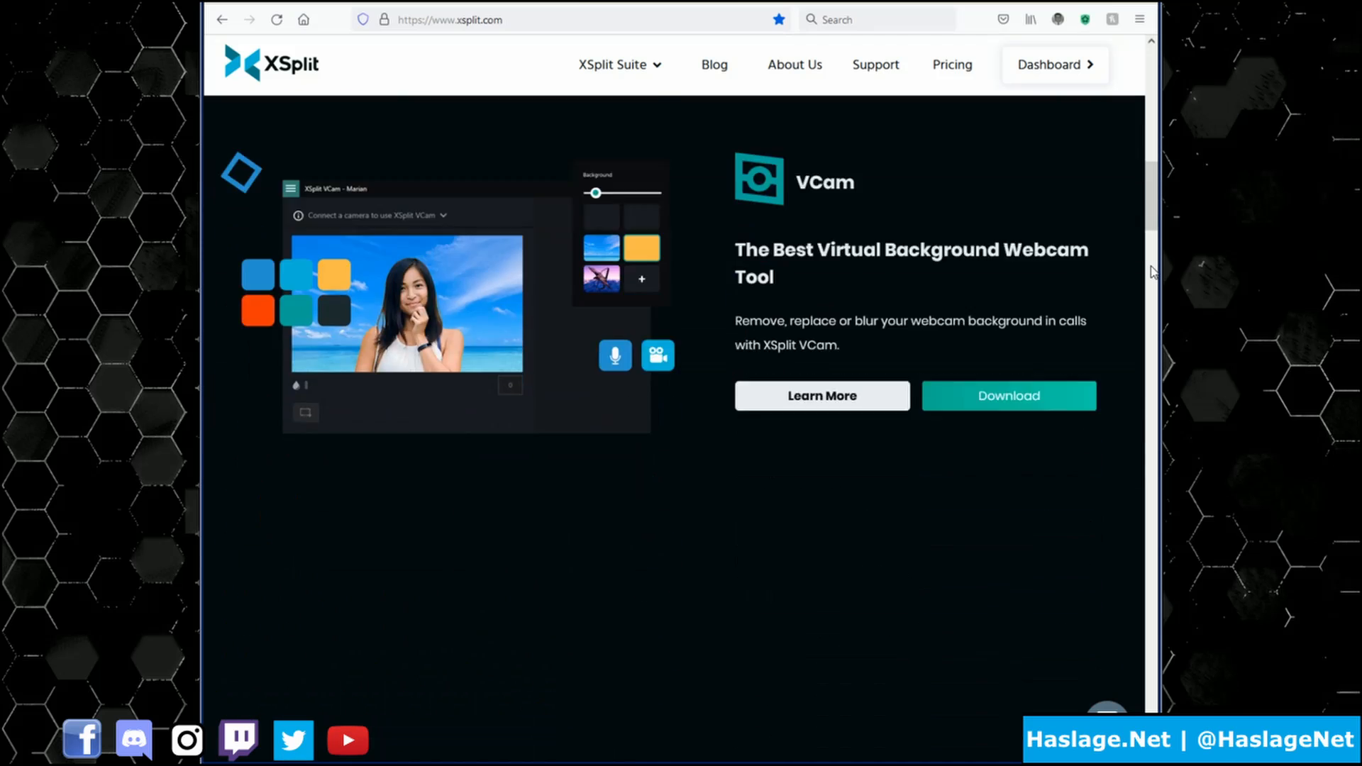
scroll(1151, 273, down, 20)
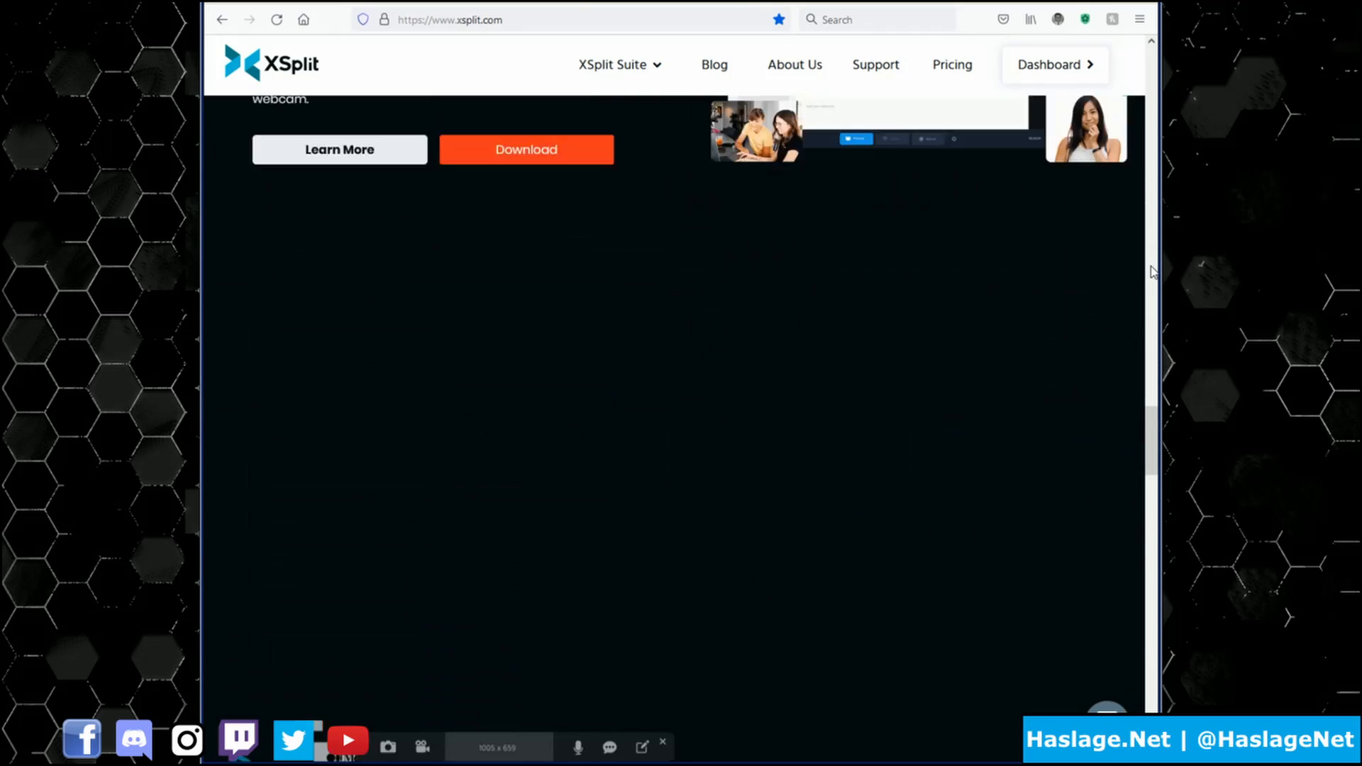
scroll(1151, 273, down, 20)
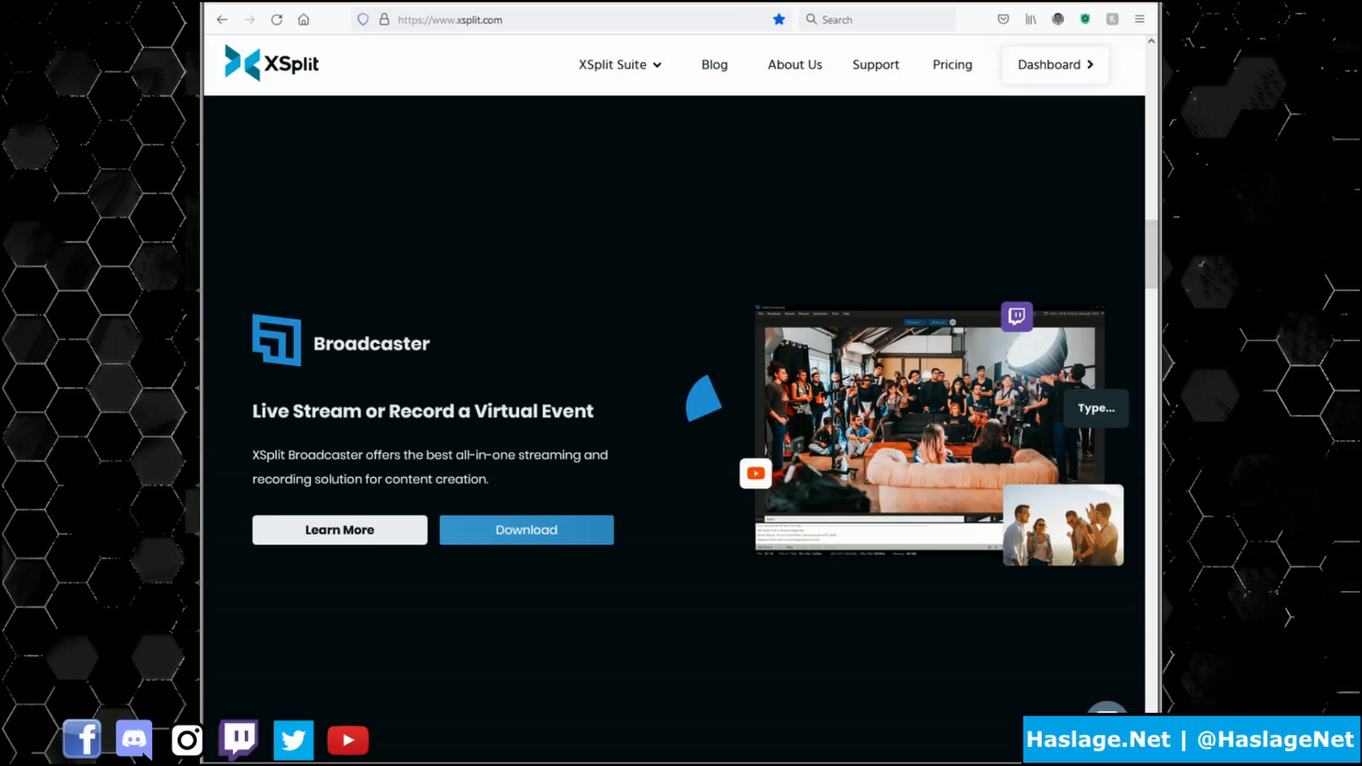
click(339, 529)
scroll(1154, 330, down, 20)
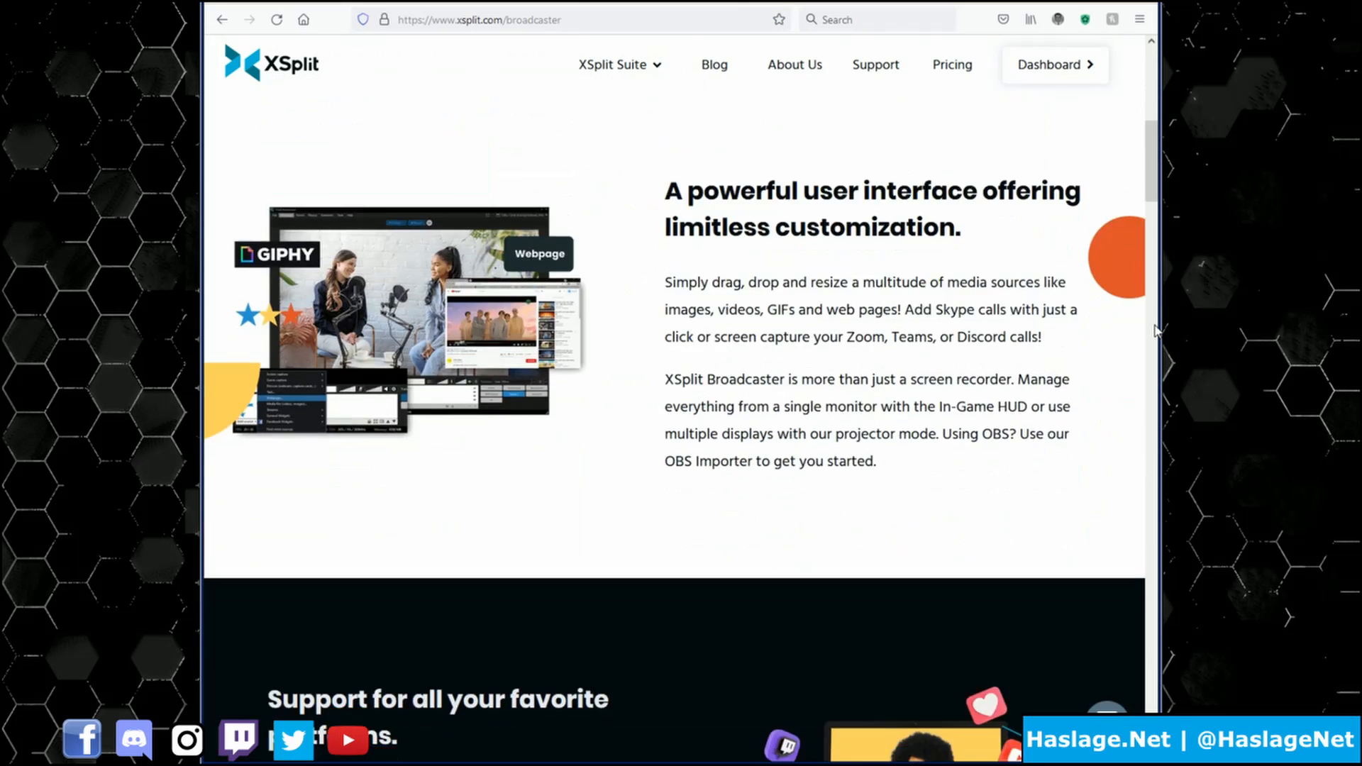
scroll(1154, 330, down, 20)
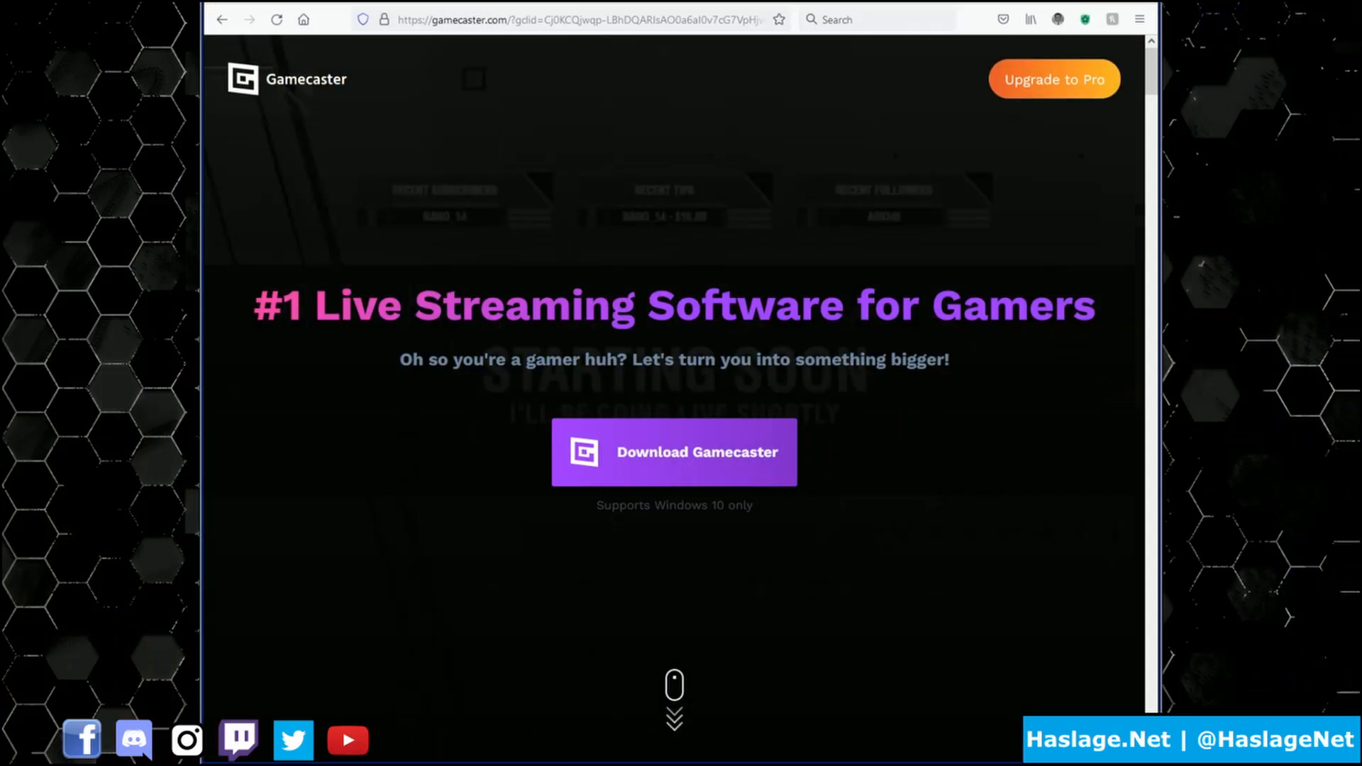
- Look through the features presented on the Gamecaster web page
scroll(1154, 412, down, 5)
scroll(1154, 411, down, 10)
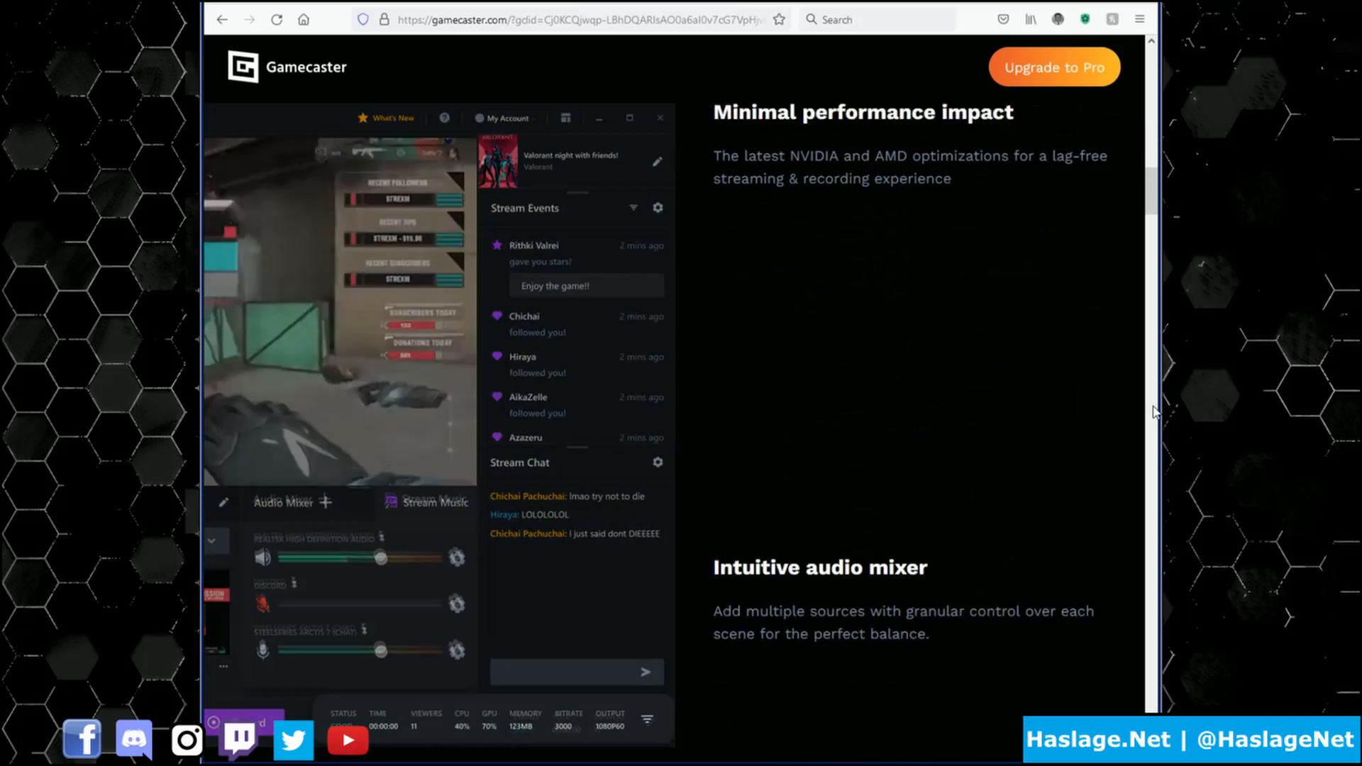
scroll(1154, 412, down, 10)
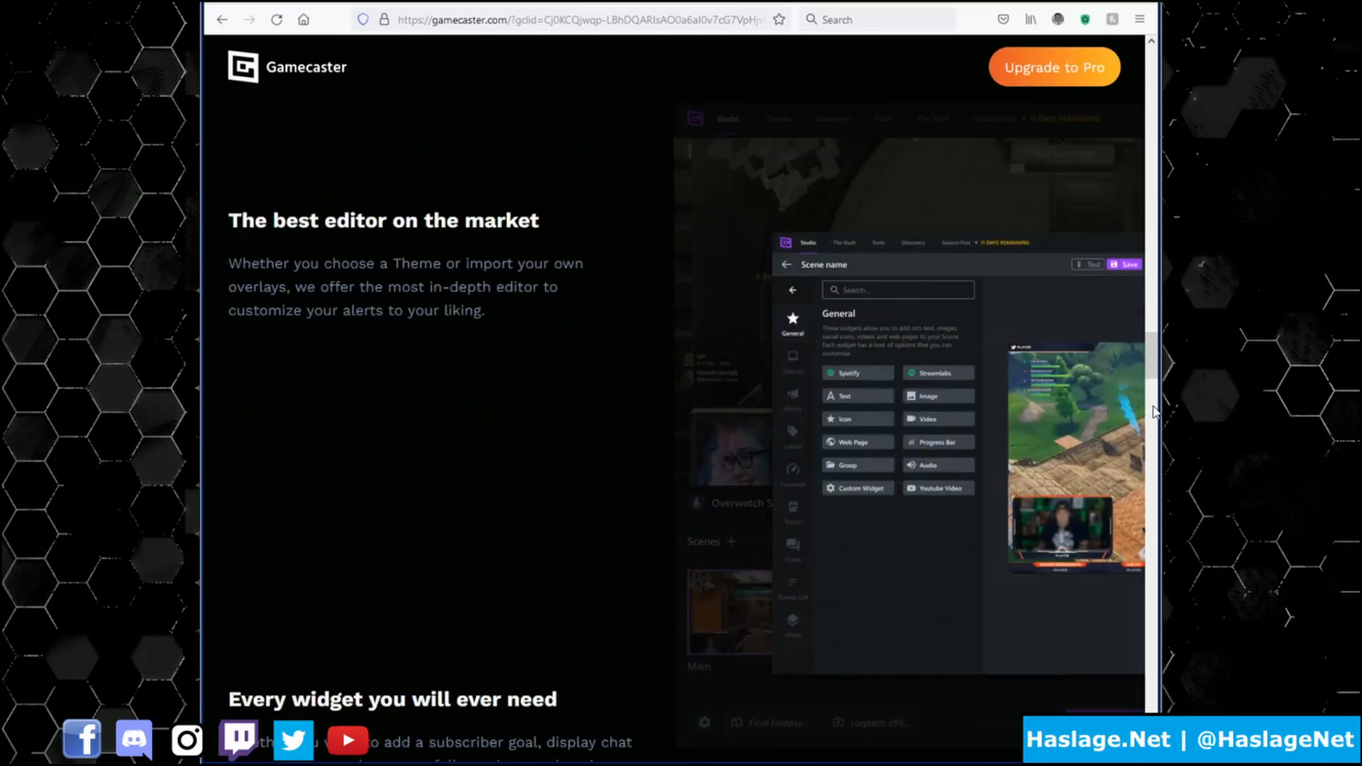
scroll(1154, 411, down, 10)
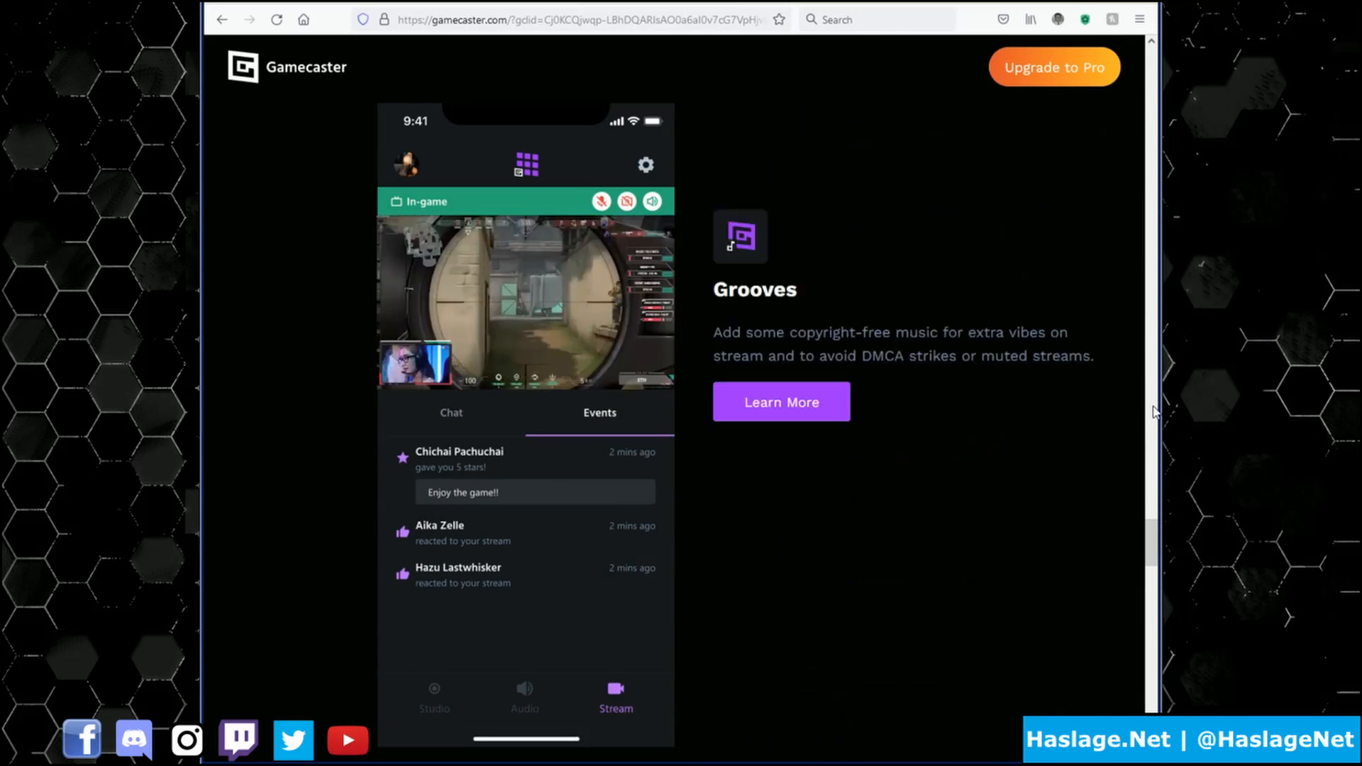
scroll(1155, 411, down, 8)
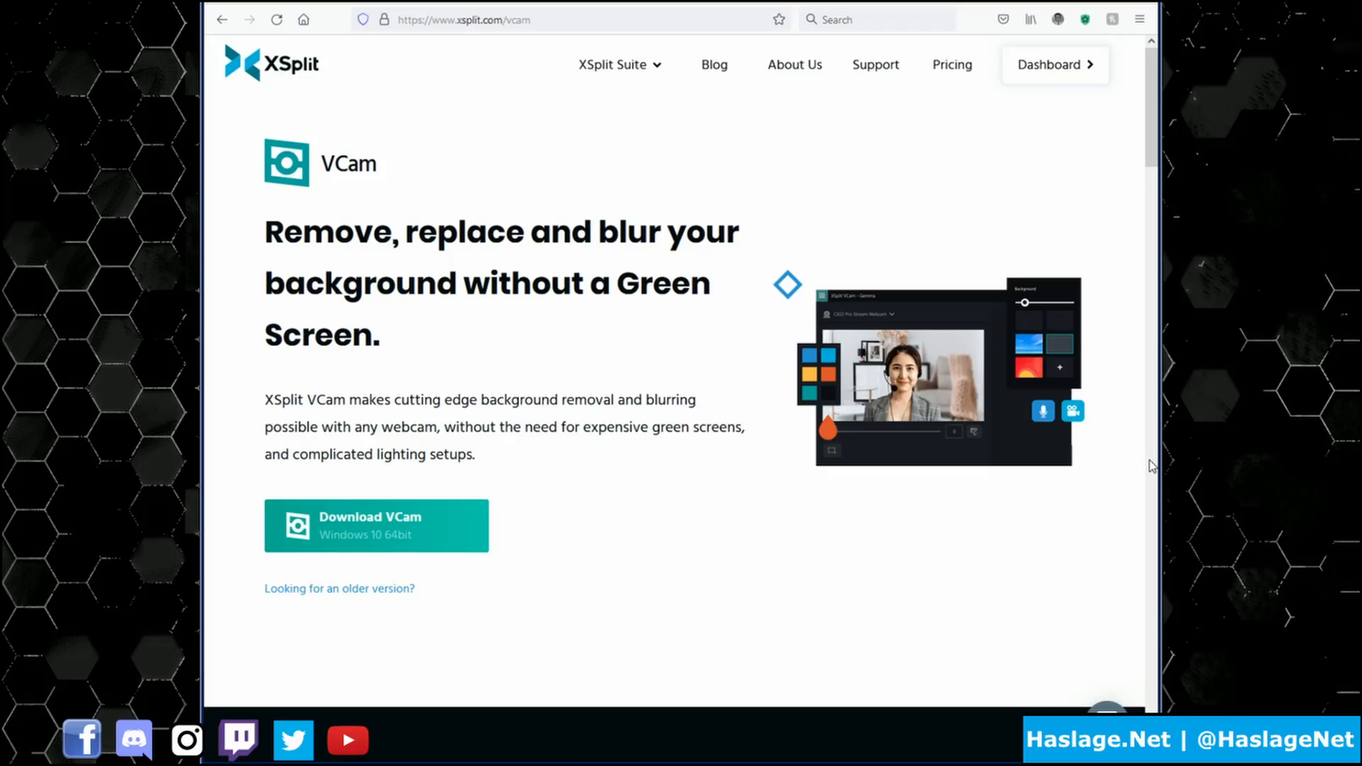
- Look through the XSplit VCam and Connect: Webcam product pages
scroll(1152, 466, down, 20)
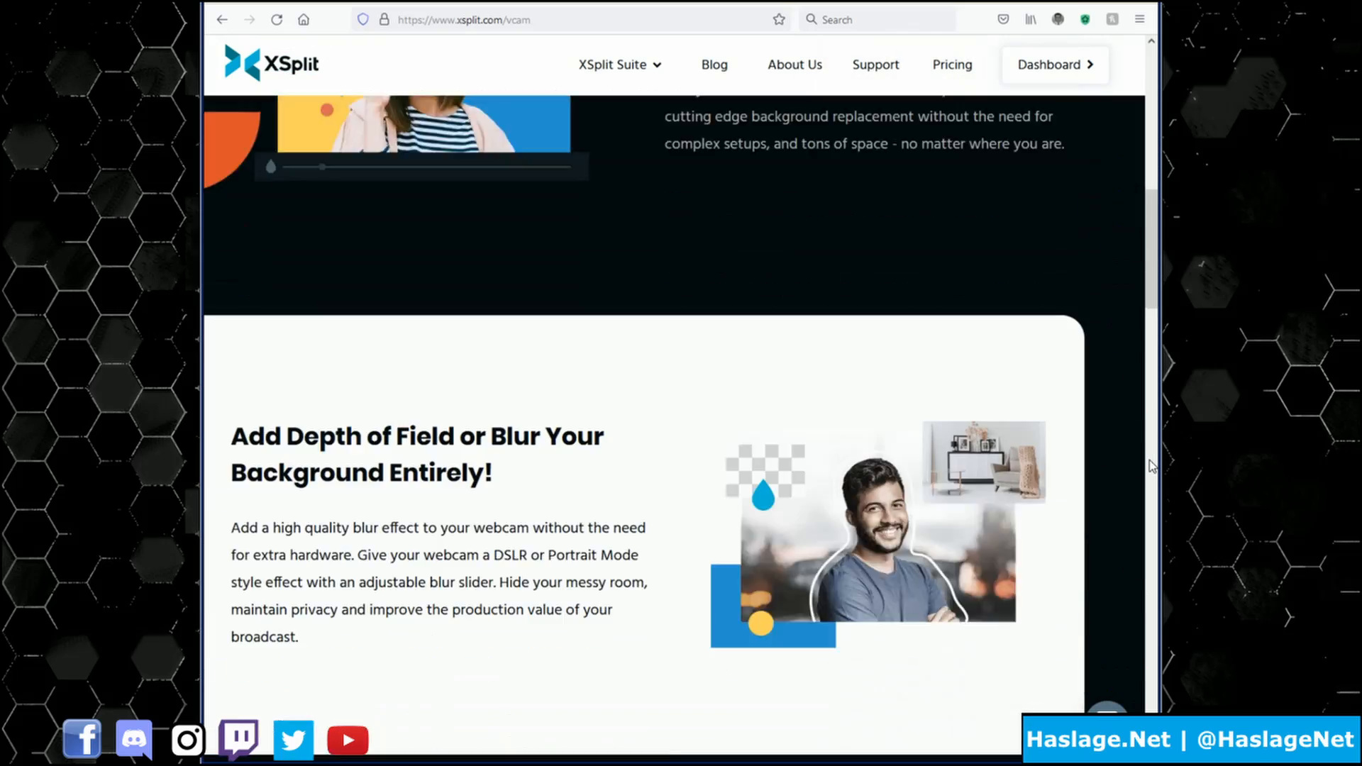
scroll(1151, 466, down, 7)
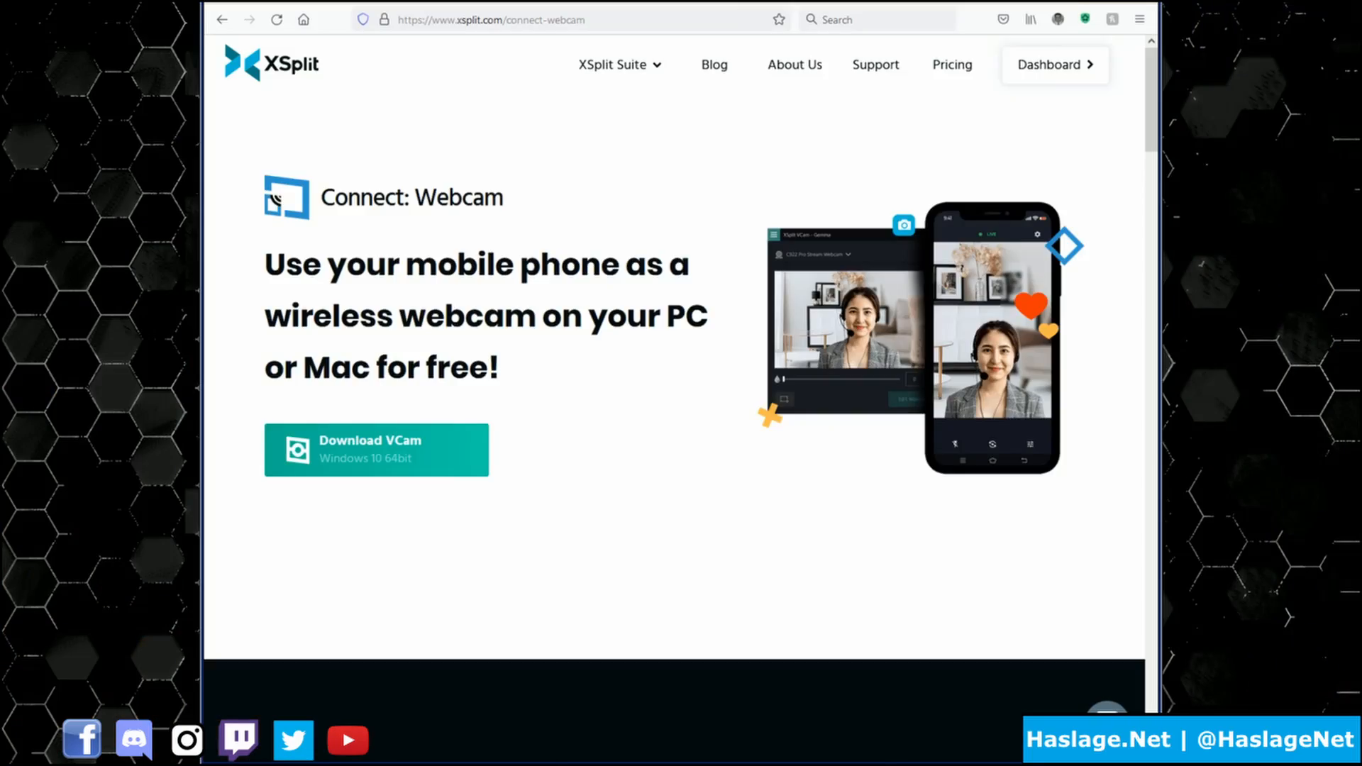
scroll(1154, 446, down, 15)
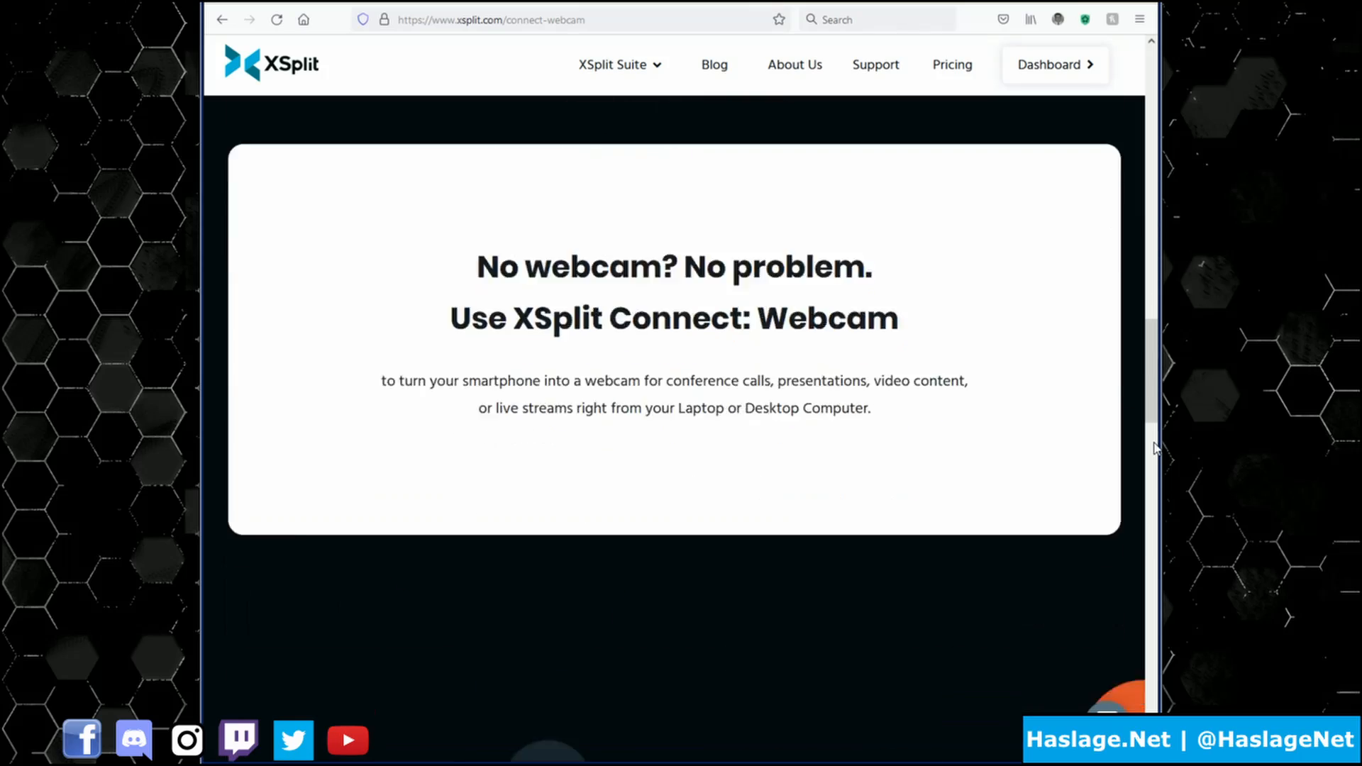
scroll(1153, 447, down, 15)
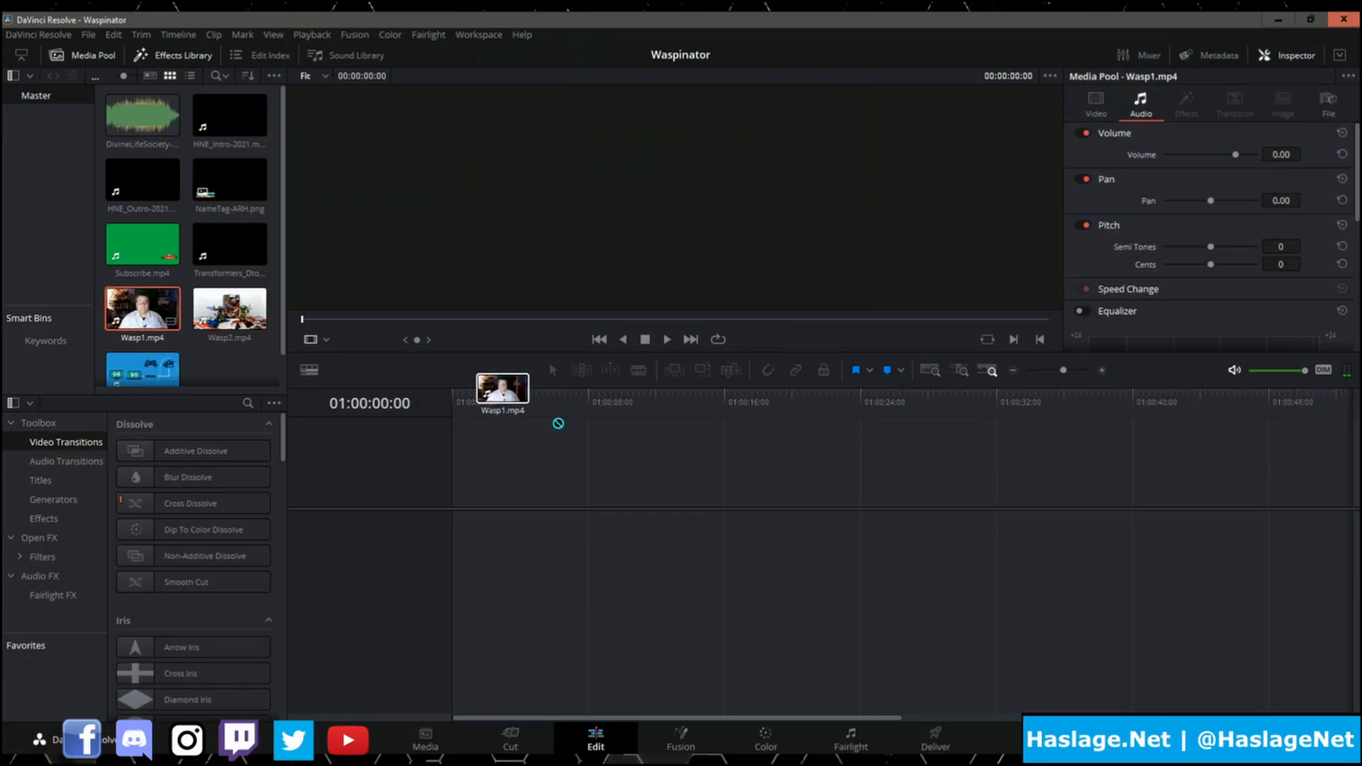
- Switch to DaVinci Resolve, place Wasp1.mp4 on the empty timeline and ripple delete its silent opening before 01:00:04:13
drag(558, 423, 561, 539)
click(625, 399)
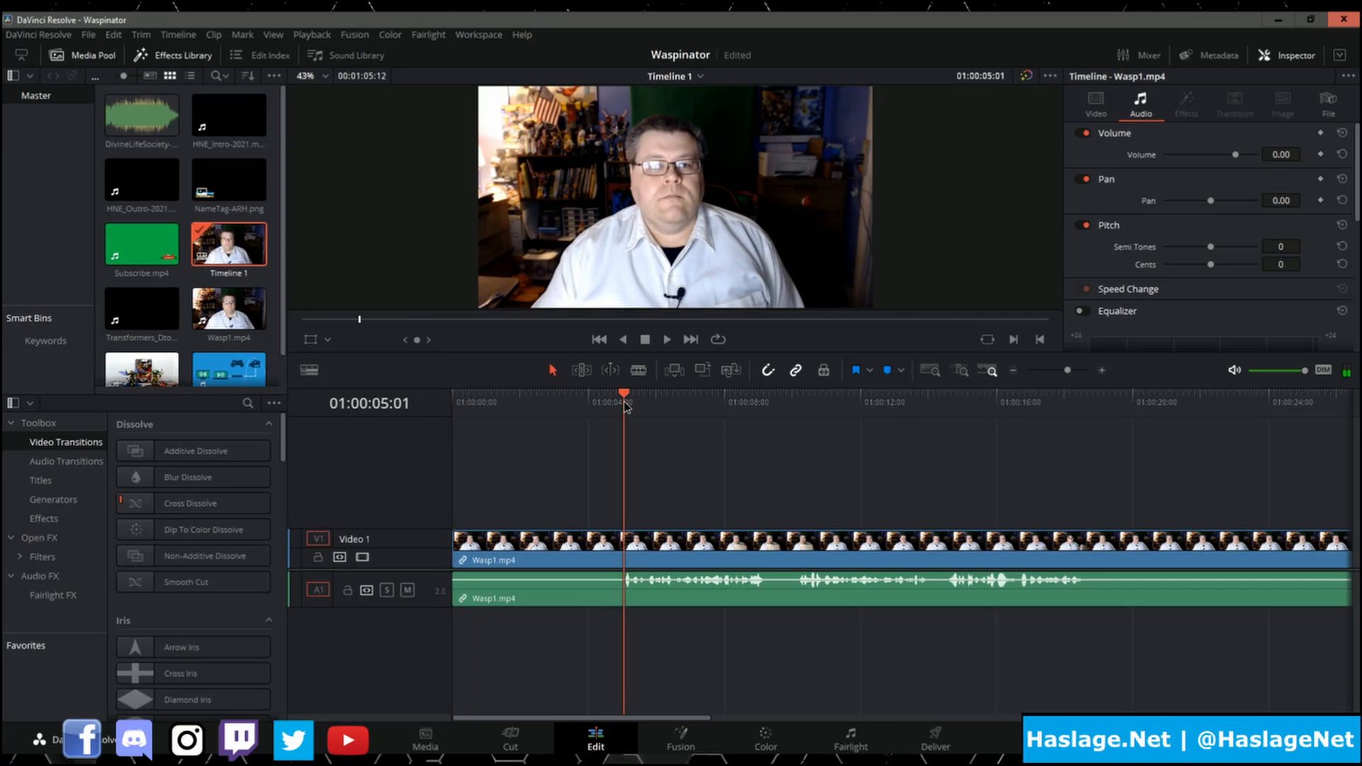
right_click(568, 547)
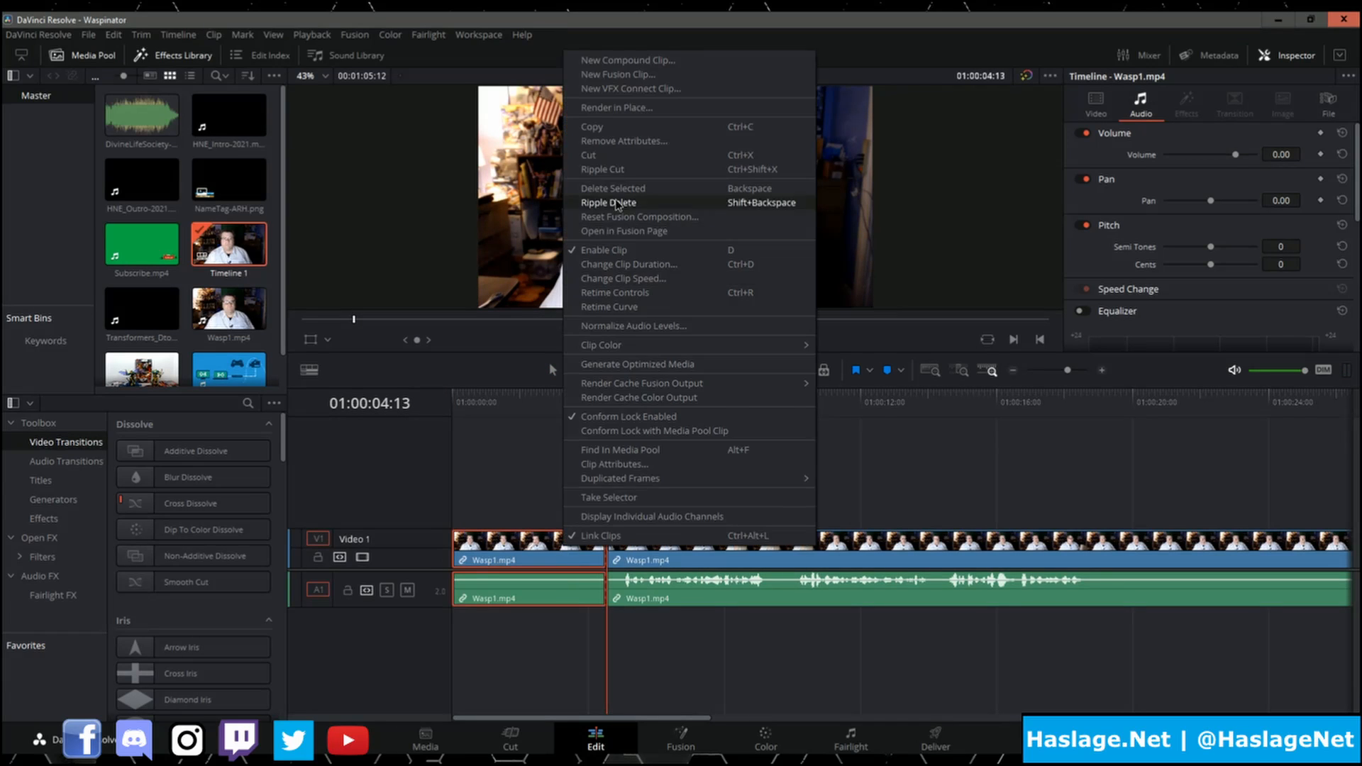
click(641, 376)
- Play through the Wasp1.mp4 clip and split it at 01:00:15:06
key(space)
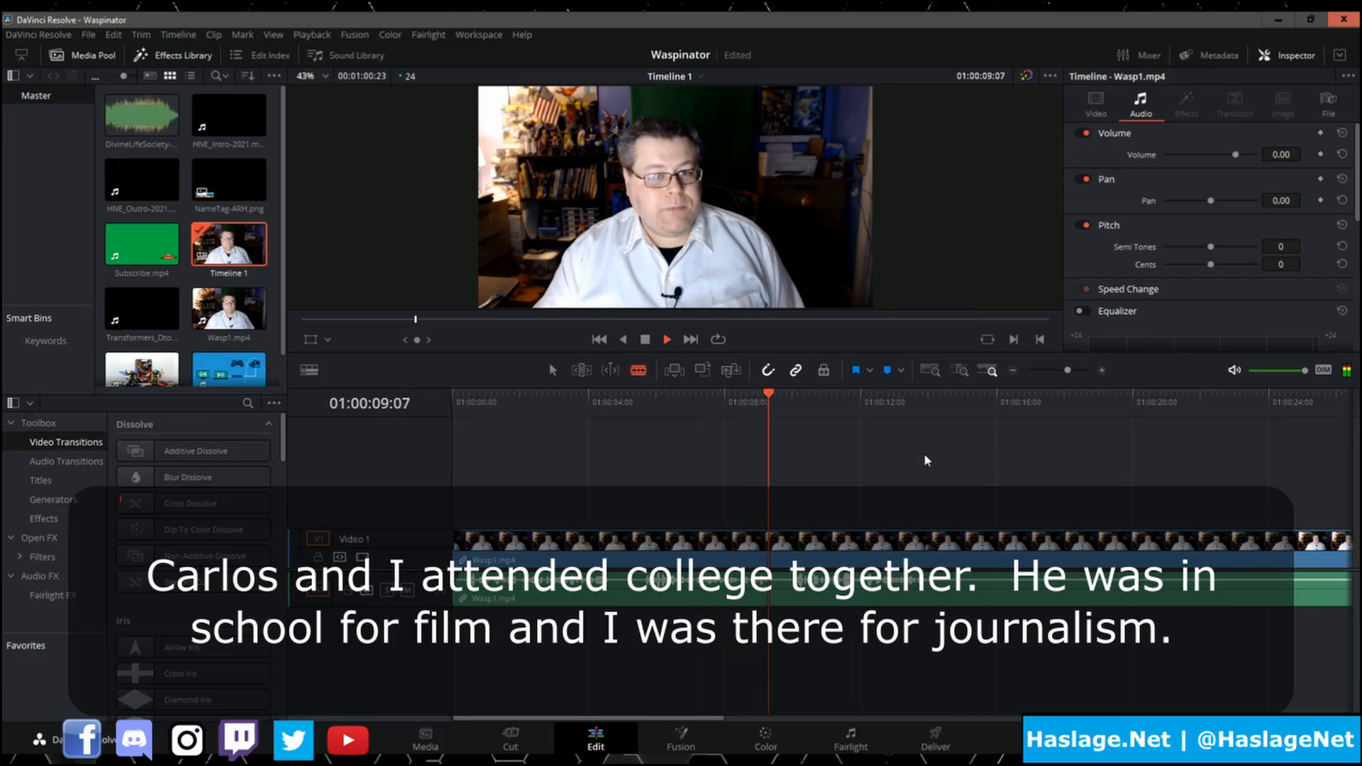
key(space)
drag(948, 394, 972, 394)
click(971, 545)
- Split Wasp1.mp4 at 01:00:33:18 and ripple delete the section between the two cuts
drag(712, 719, 891, 722)
drag(821, 404, 1013, 420)
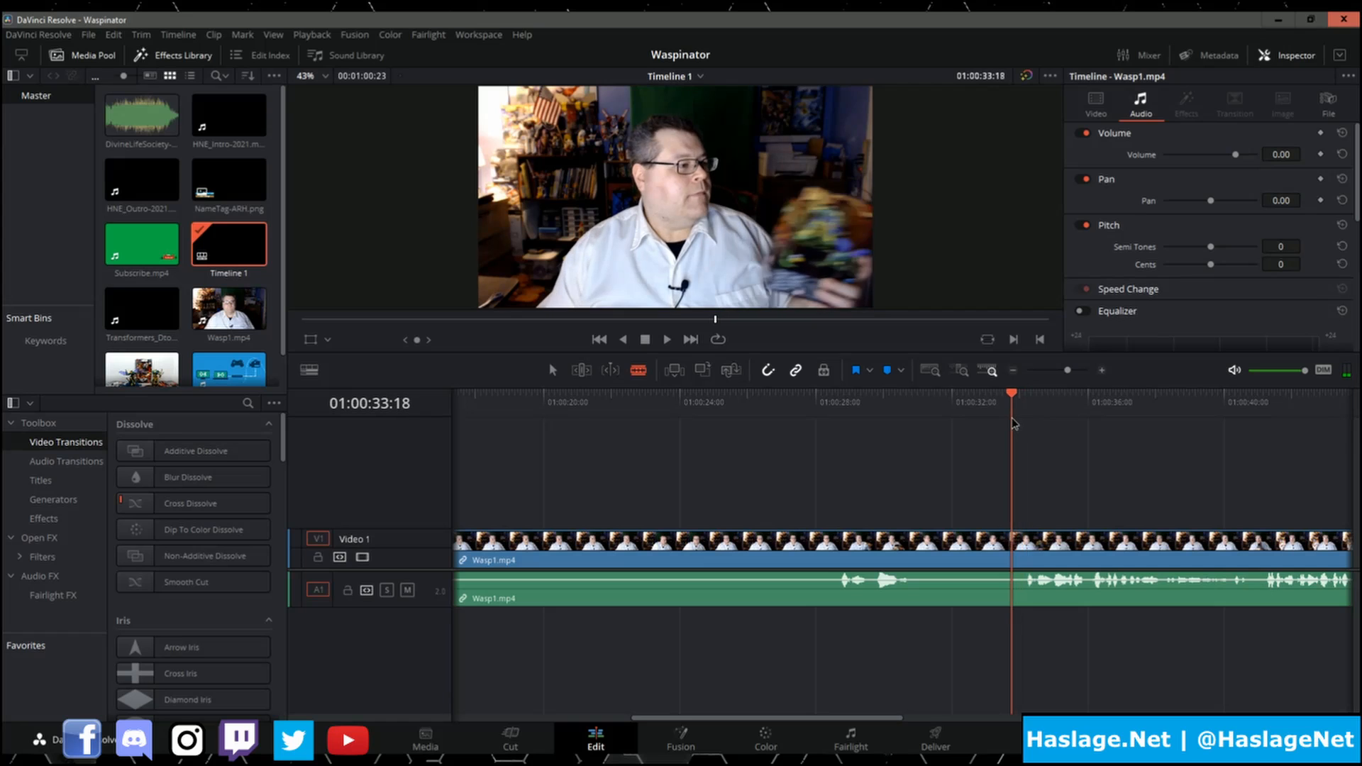
click(1012, 545)
right_click(958, 566)
click(1008, 420)
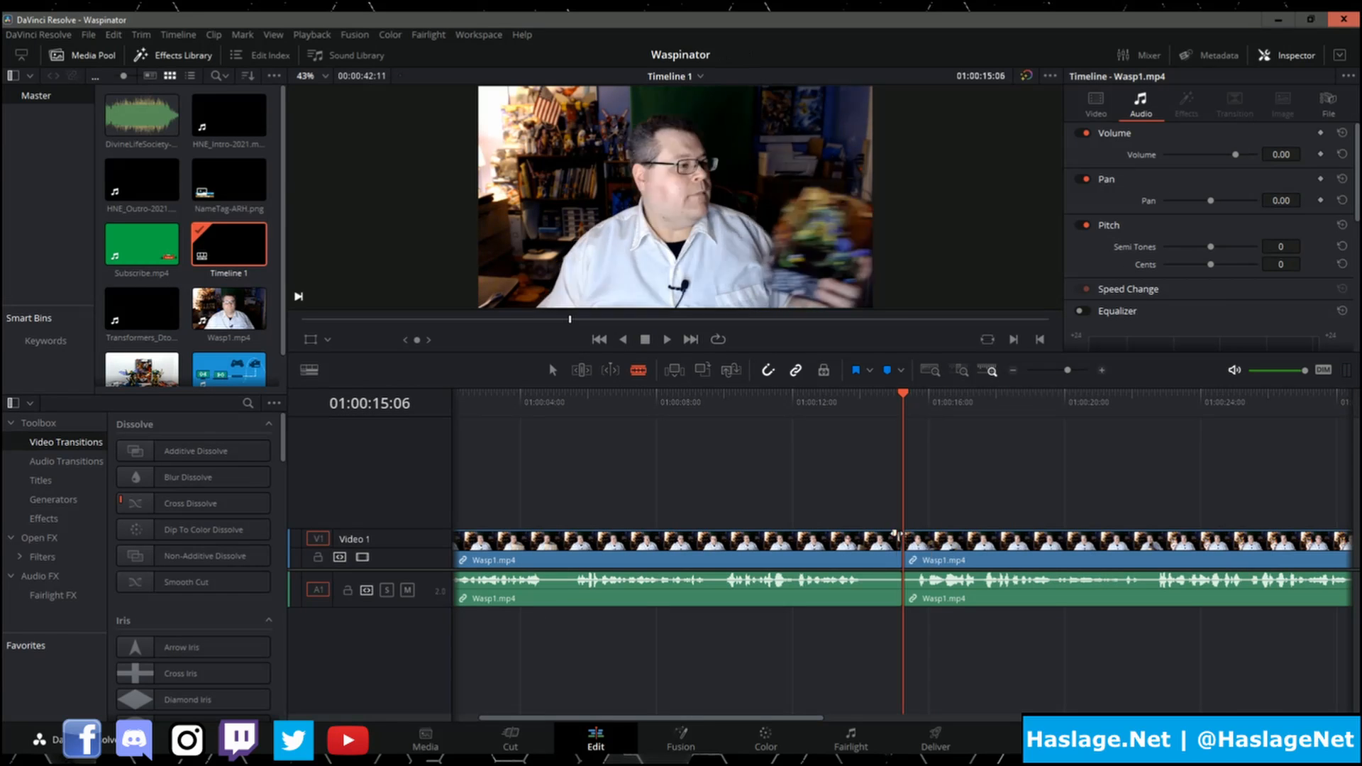
- Remove the end of Wasp1.mp4 after 01:00:37:12 and add a short fade-out to the clip's end
key(space)
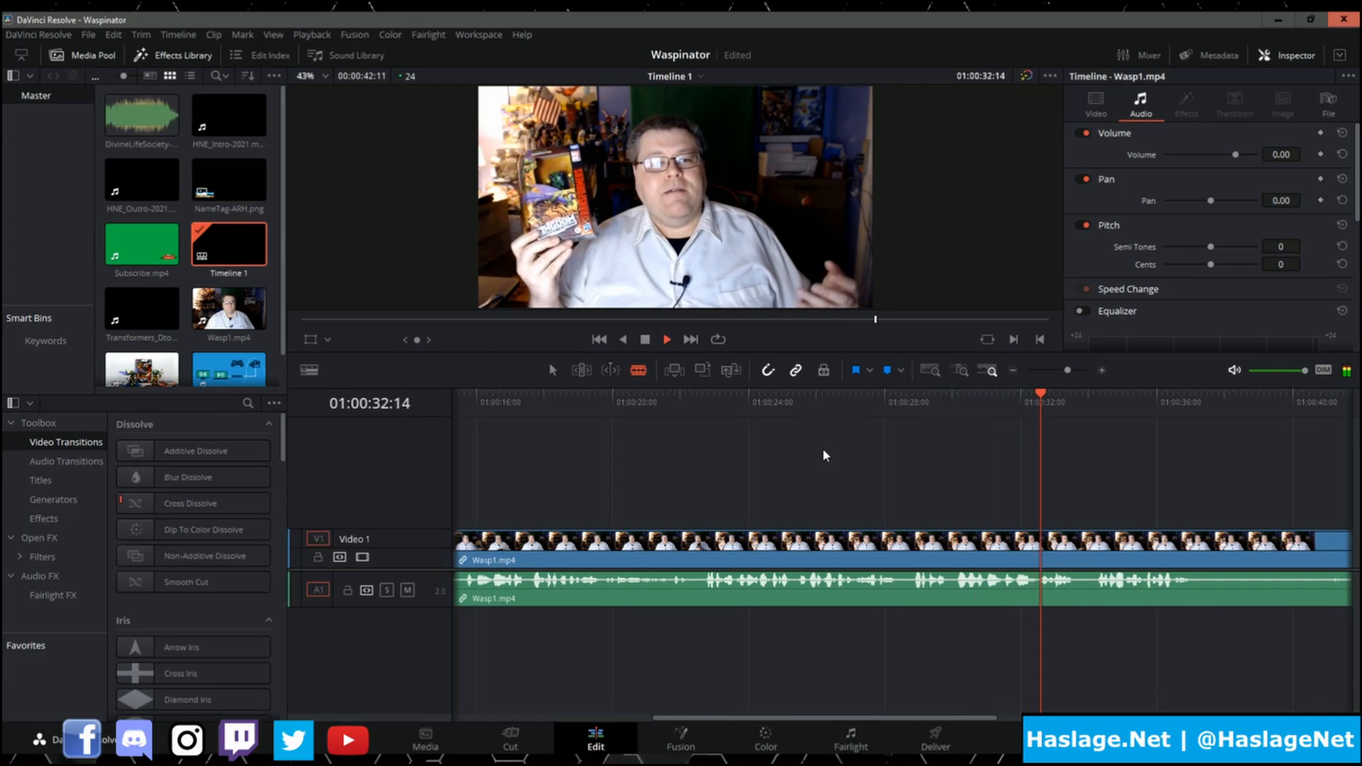
click(1197, 395)
drag(1197, 396, 1209, 399)
click(1208, 551)
right_click(1241, 545)
click(1171, 200)
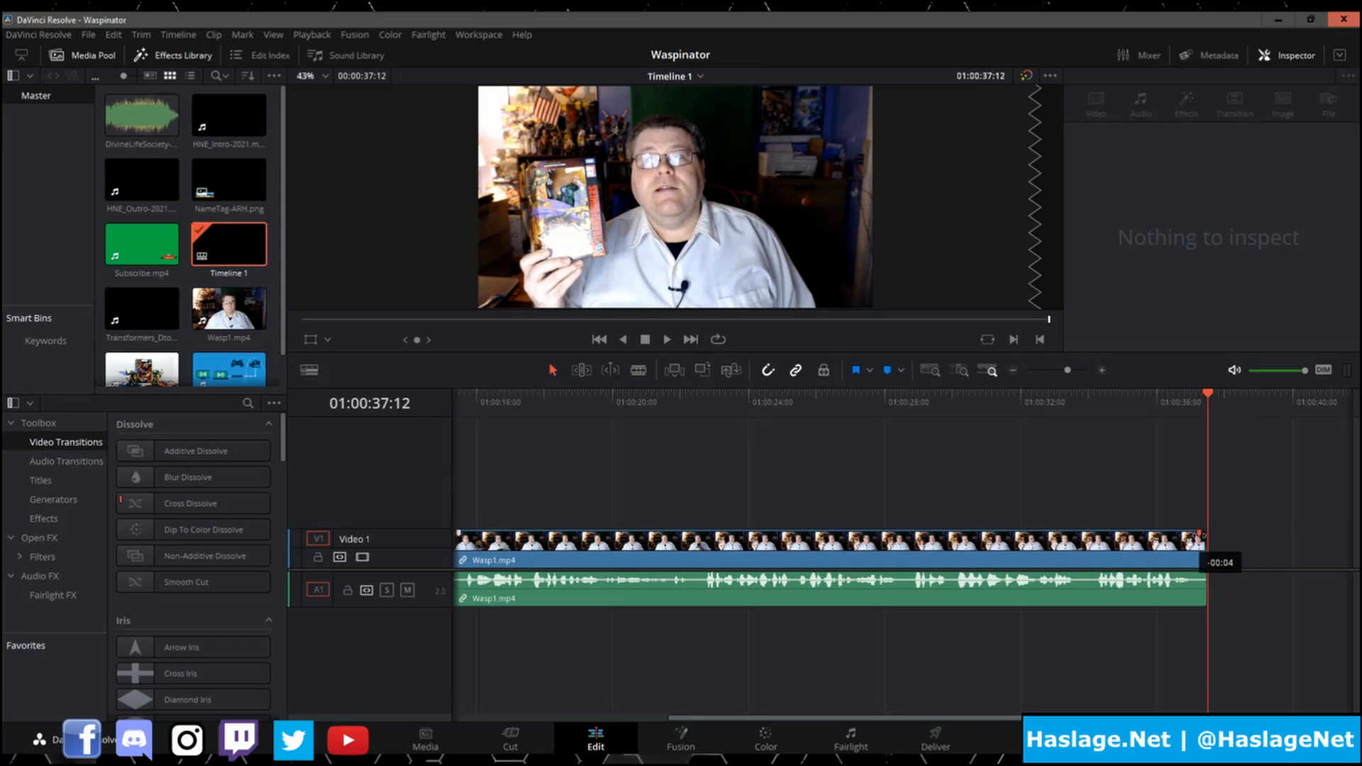
drag(1200, 536, 1198, 537)
- Insert TFanPage101.mp4 at the cut between the two Wasp1.mp4 clips and cut away its portion before 01:00:51:04
drag(1011, 718, 808, 718)
drag(927, 401, 940, 401)
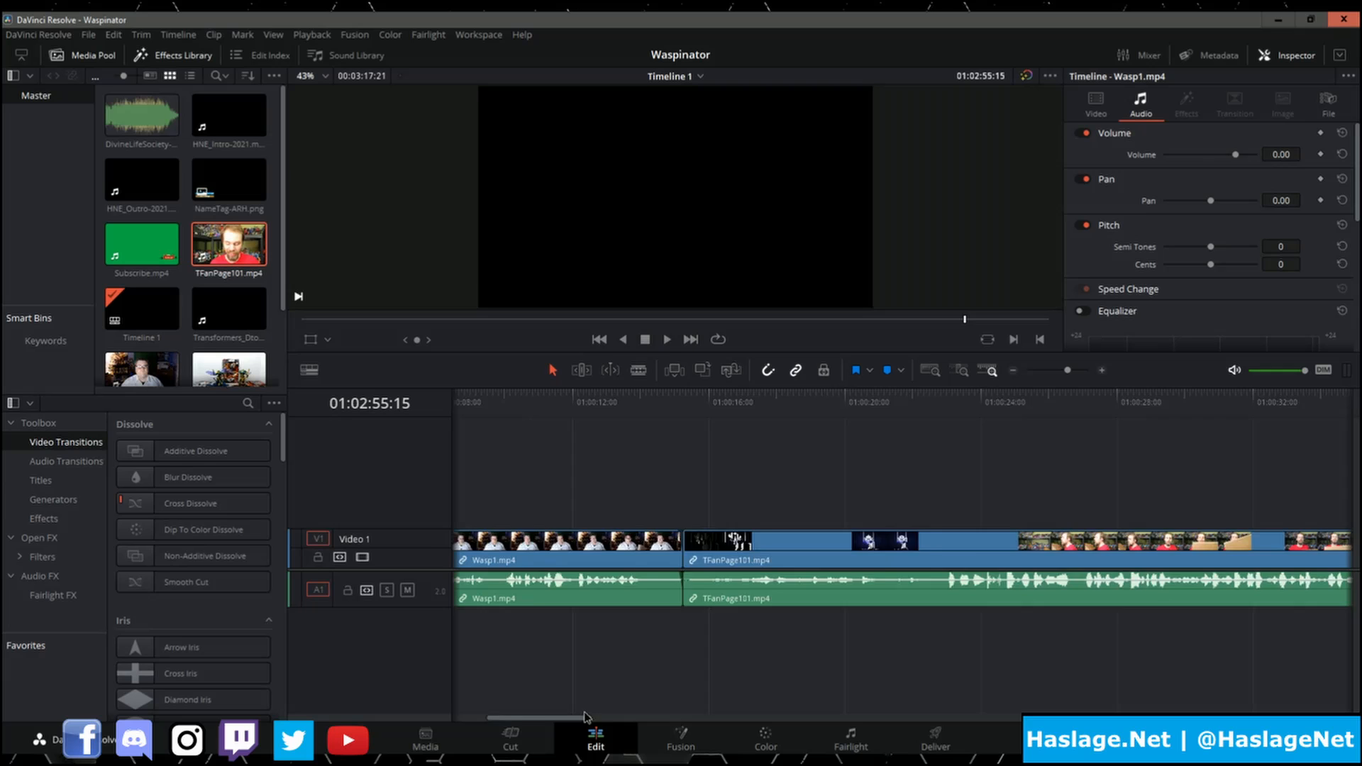
click(757, 403)
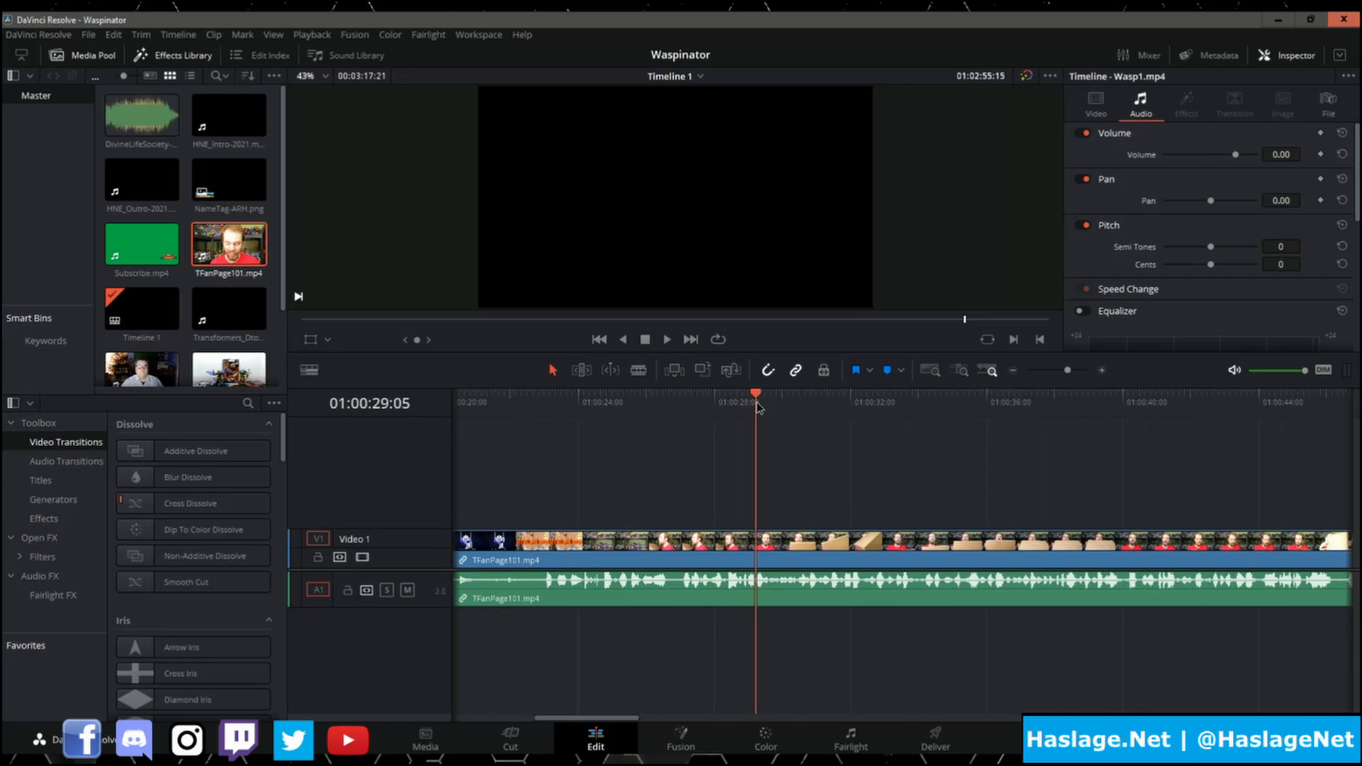
drag(758, 406, 1161, 429)
click(667, 340)
click(645, 340)
click(1164, 403)
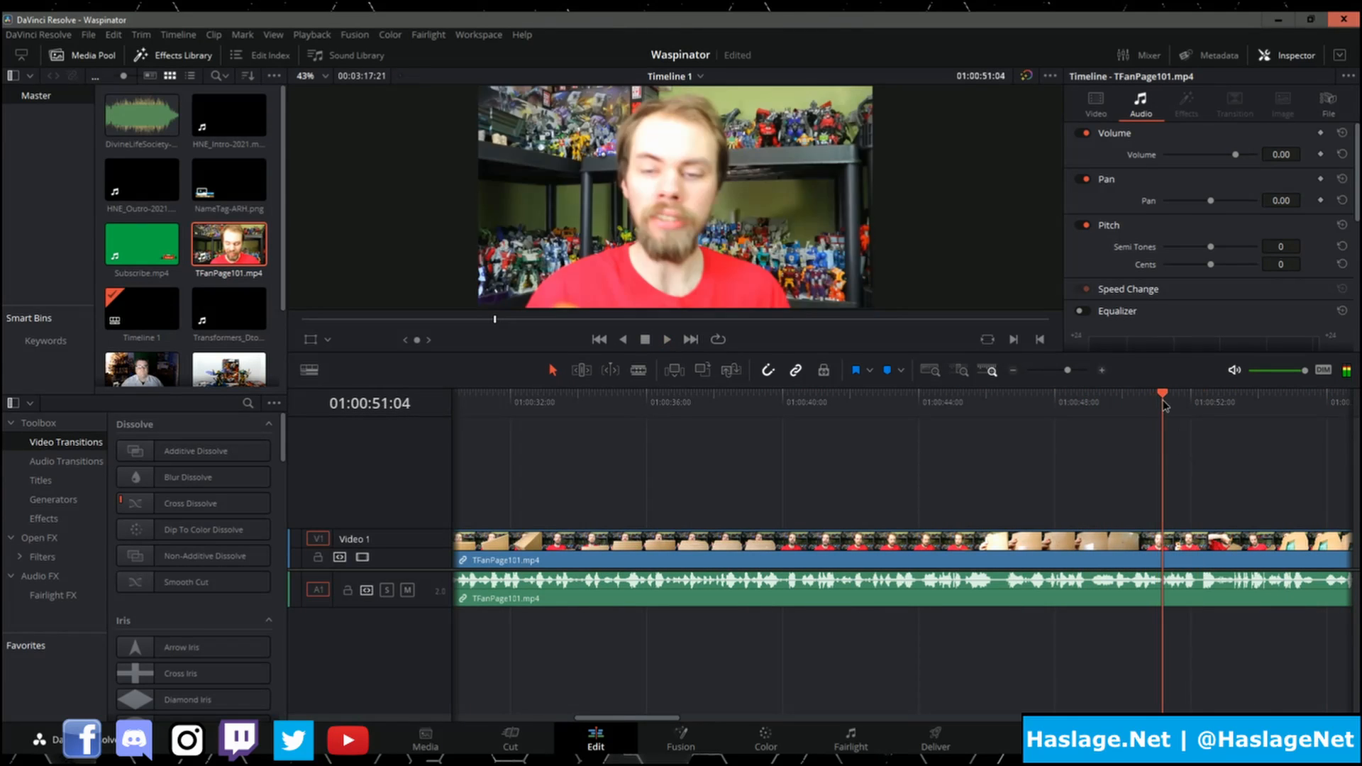
key(ctrl+b)
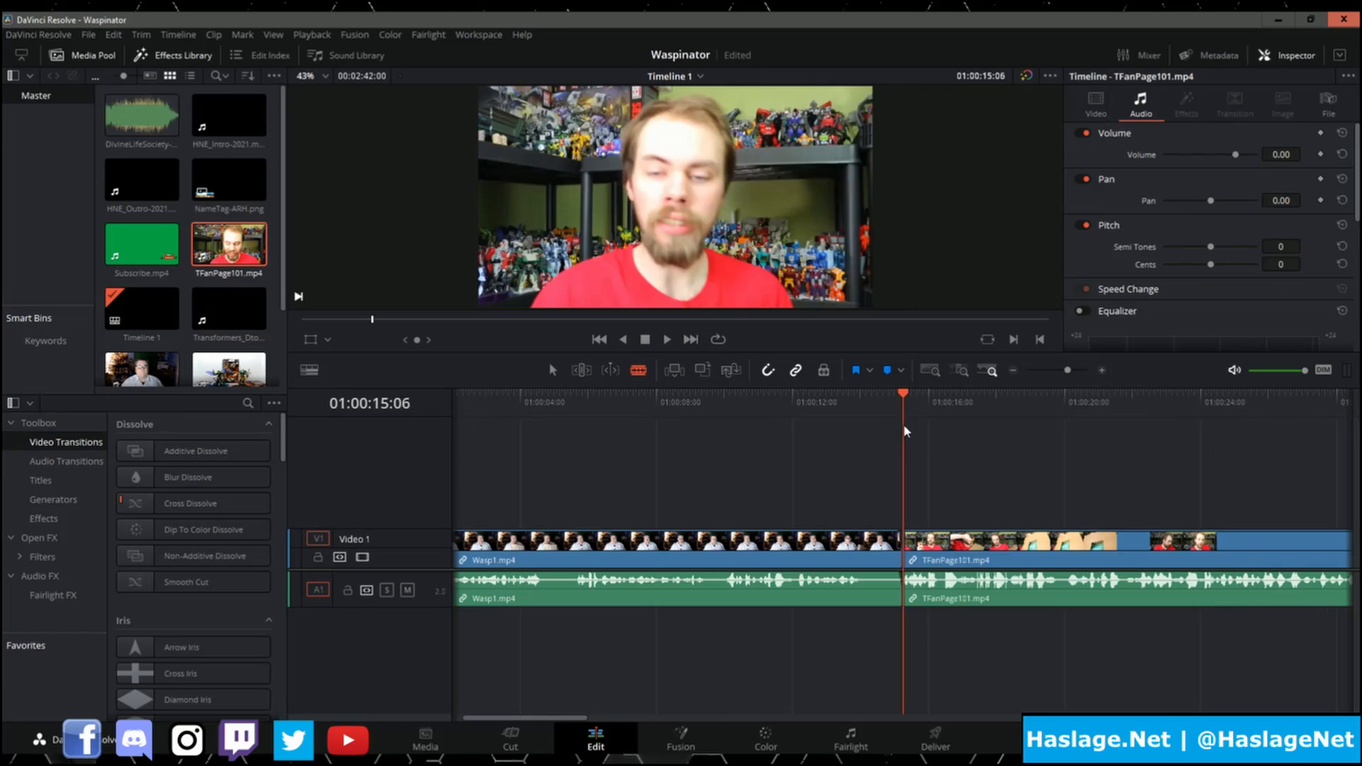
- Split TFanPage101.mp4 at 01:00:18:19 and delete the rest of that clip so the second Wasp1.mp4 clip follows directly
drag(905, 399, 1024, 410)
click(1024, 545)
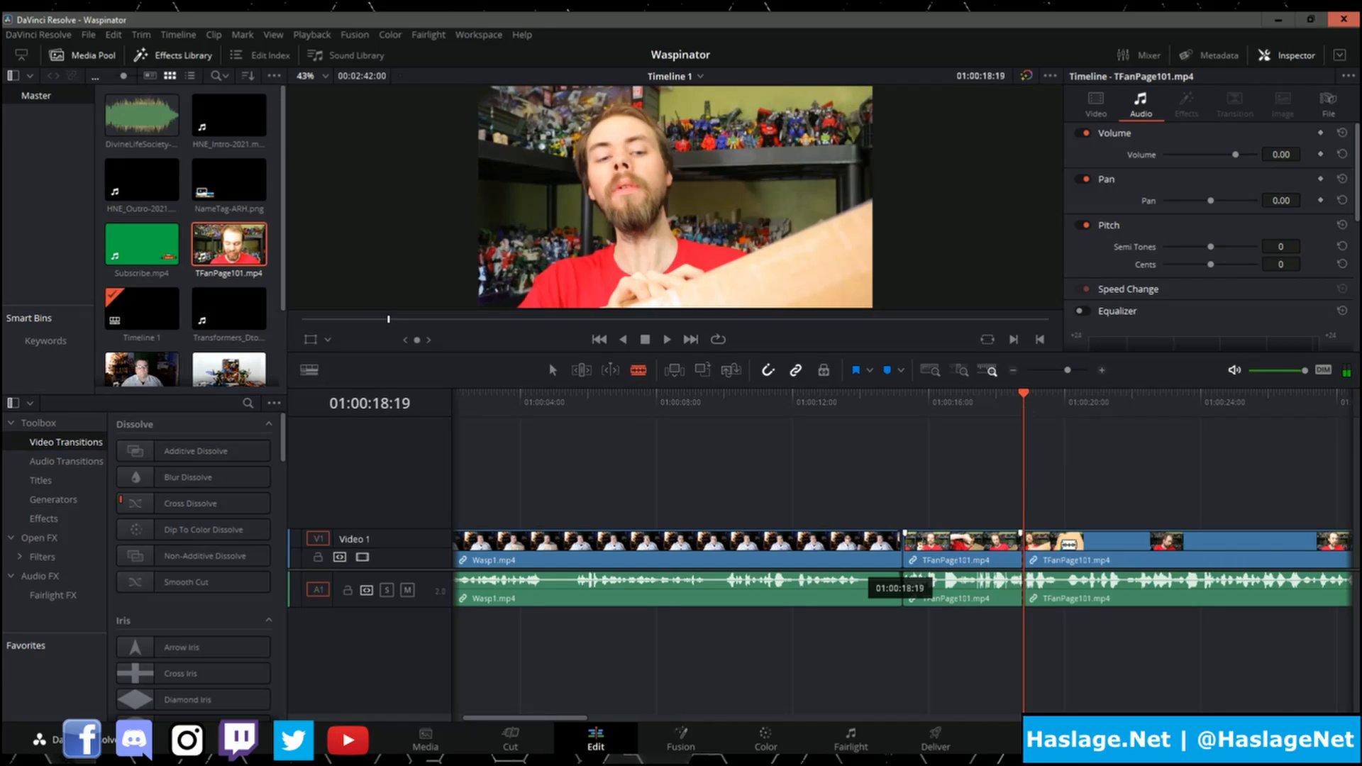
key(Delete)
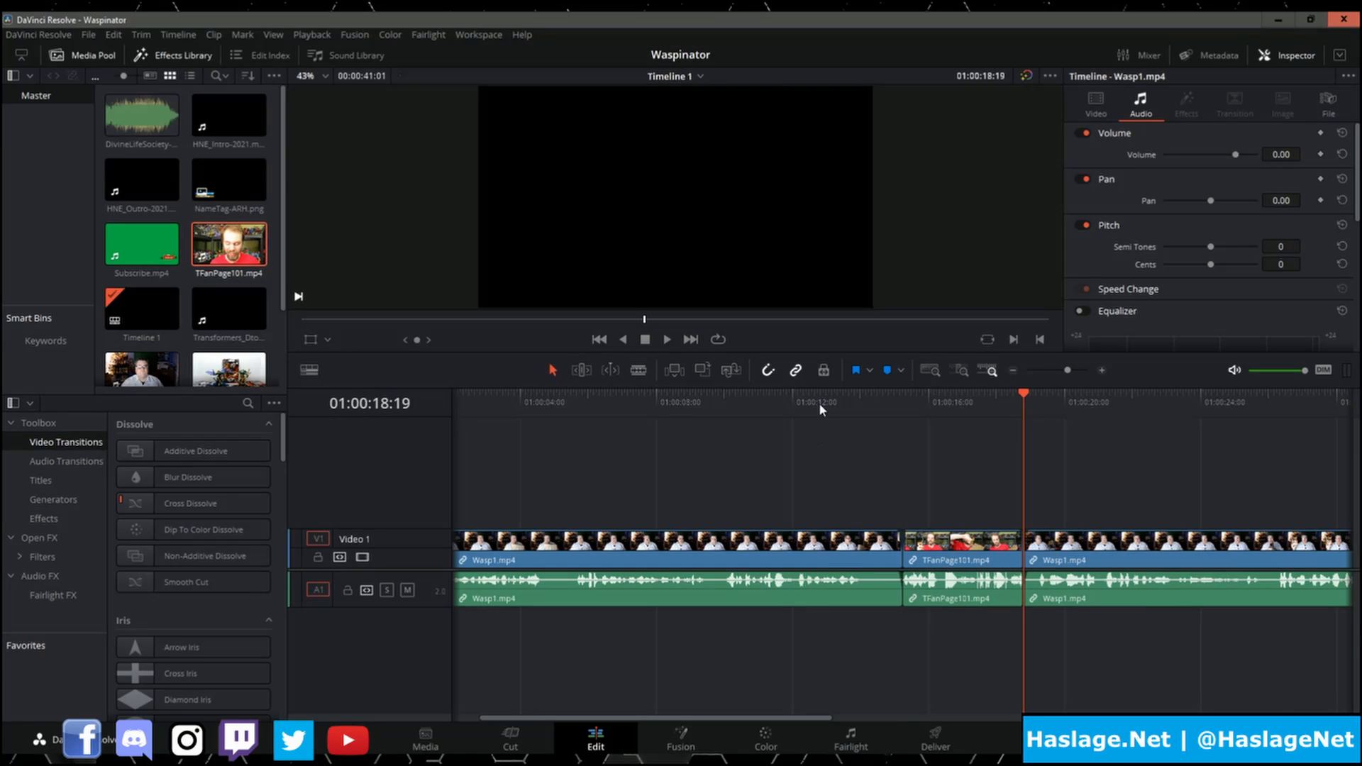
- Play back the timeline across the inserted TFanPage101.mp4 clip to review both joins
click(819, 402)
key(space)
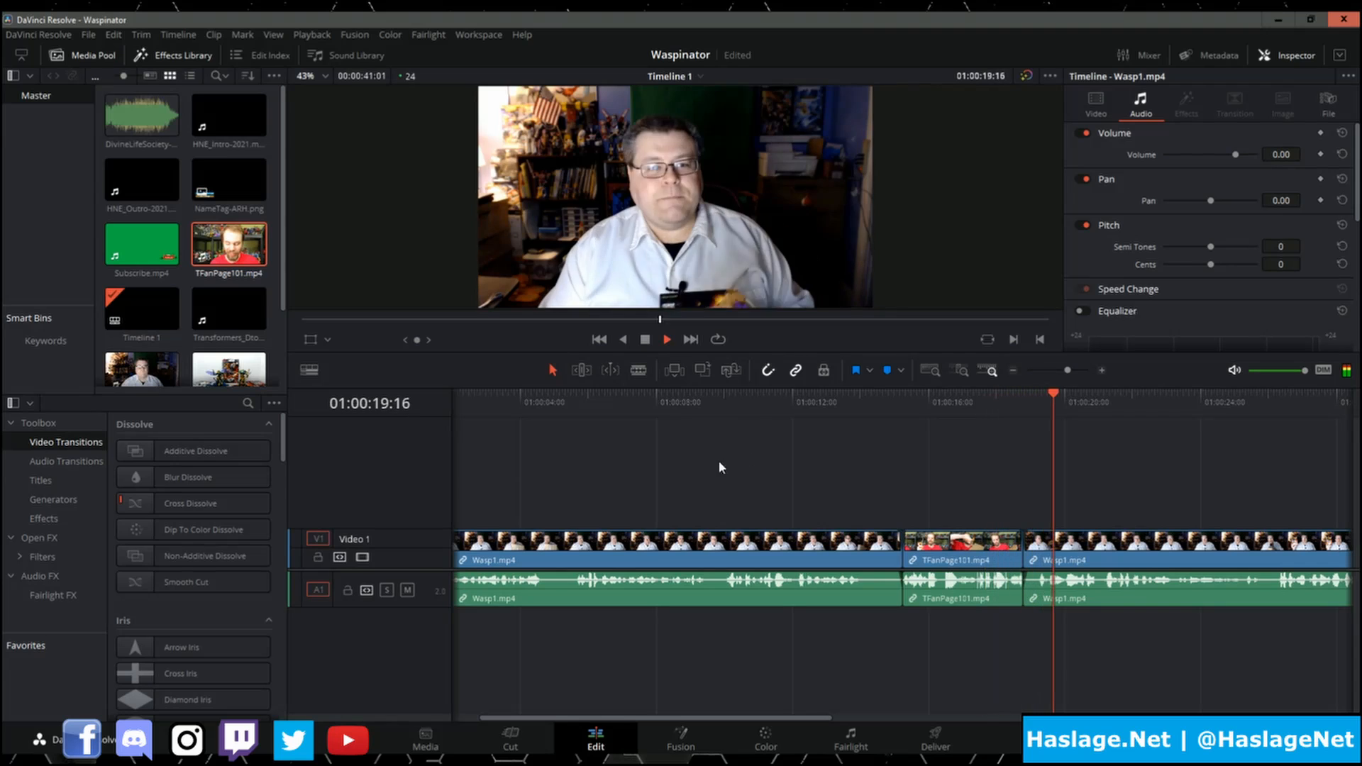
key(space)
- Move the playhead to the end of the last clip at 01:00:41:01 and check the clip attributes of HNE_Intro-2021.mp4
drag(817, 719, 1270, 698)
click(639, 402)
right_click(226, 119)
click(262, 161)
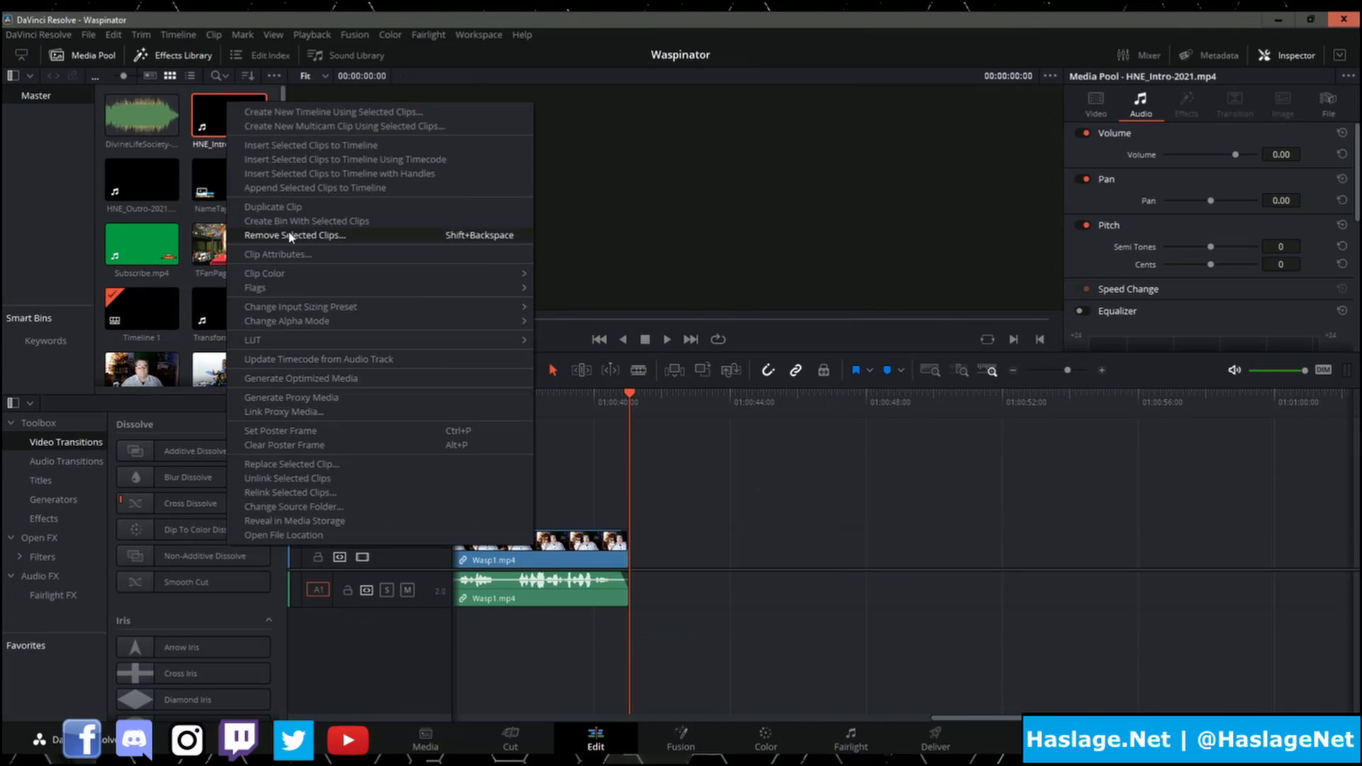
click(277, 270)
key(Escape)
- Set the audio format of HNE_Outro-2021.mp4 to Stereo in its clip attributes
right_click(160, 182)
click(212, 334)
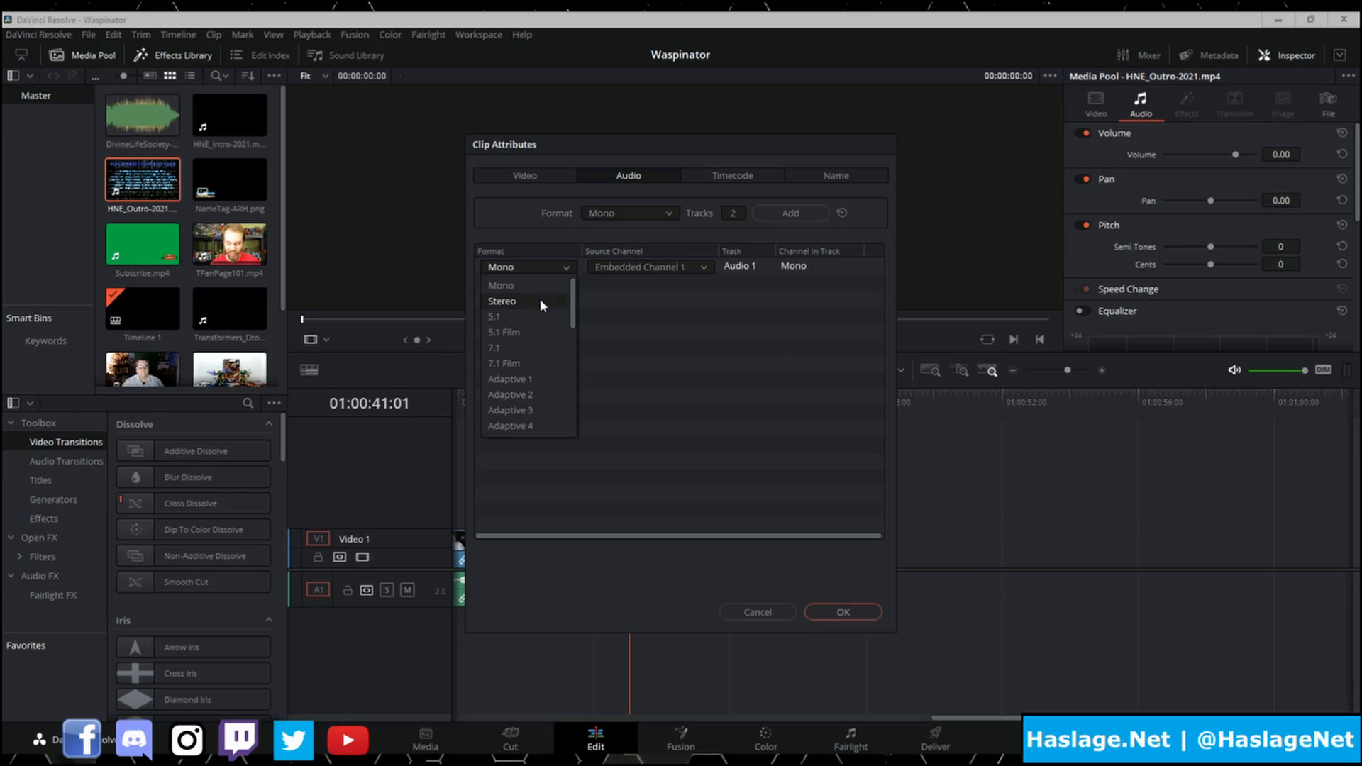
click(541, 305)
click(843, 613)
- Insert HNE_Intro-2021.mp4 at the end of the timeline after the last Wasp1.mp4 clip
right_click(231, 120)
click(268, 163)
- Set the audio format of Subscribe.mp4 to Stereo in its clip attributes
right_click(157, 246)
click(208, 398)
click(514, 269)
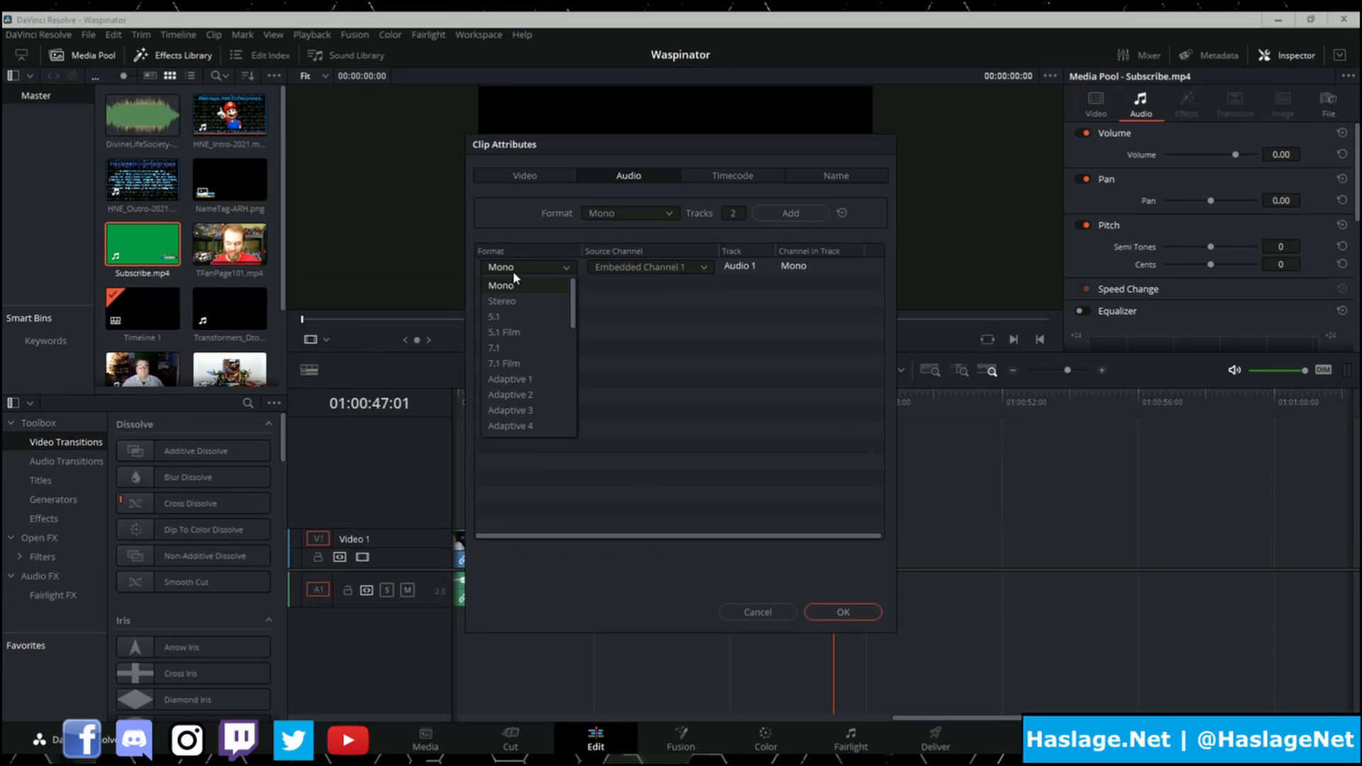
click(501, 300)
click(842, 612)
- Add Wasp2.mp4 to the timeline directly after the HNE_Intro-2021.mp4 clip
scroll(286, 279, down, 3)
drag(230, 275, 880, 565)
- Ripple delete the opening of Wasp2.mp4 before 01:00:54:18 and add a short fade-in to the clip's start
drag(490, 718, 518, 720)
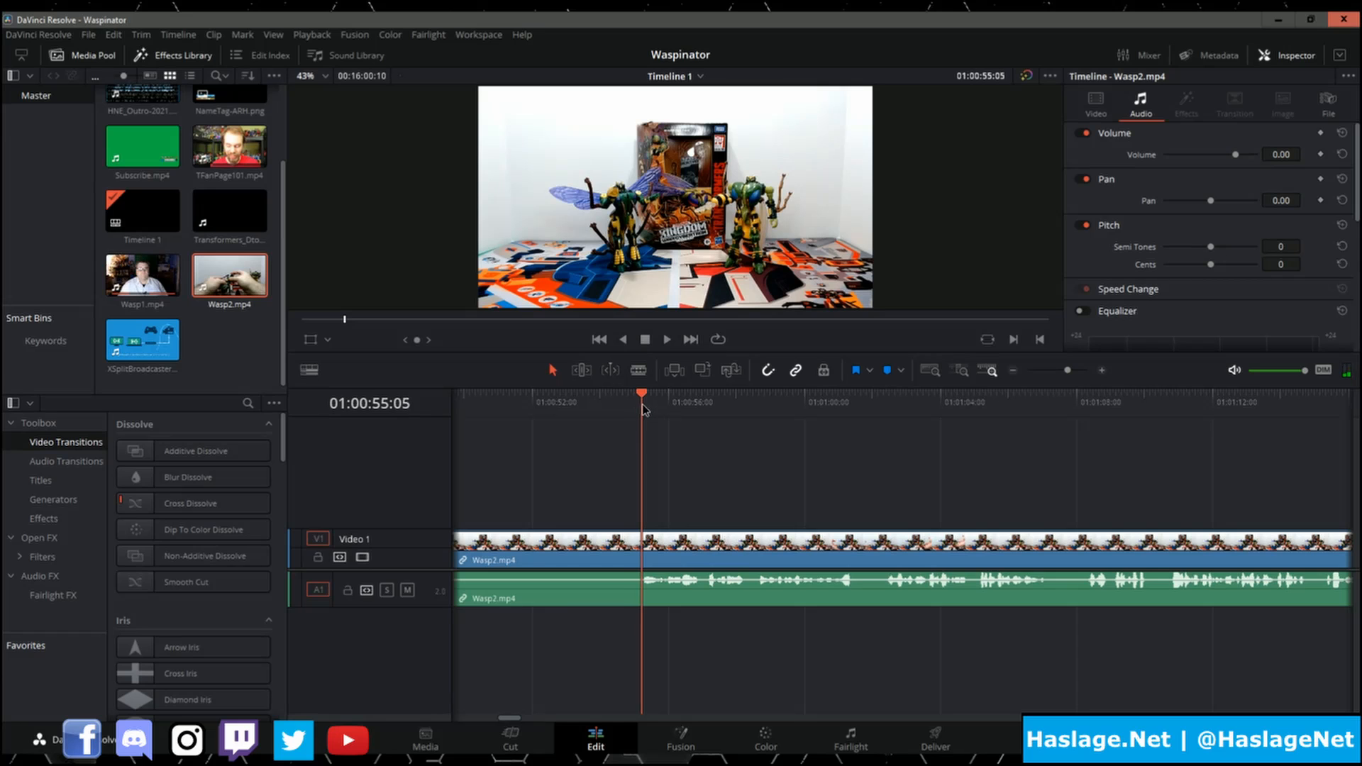
key(b)
click(625, 548)
right_click(594, 544)
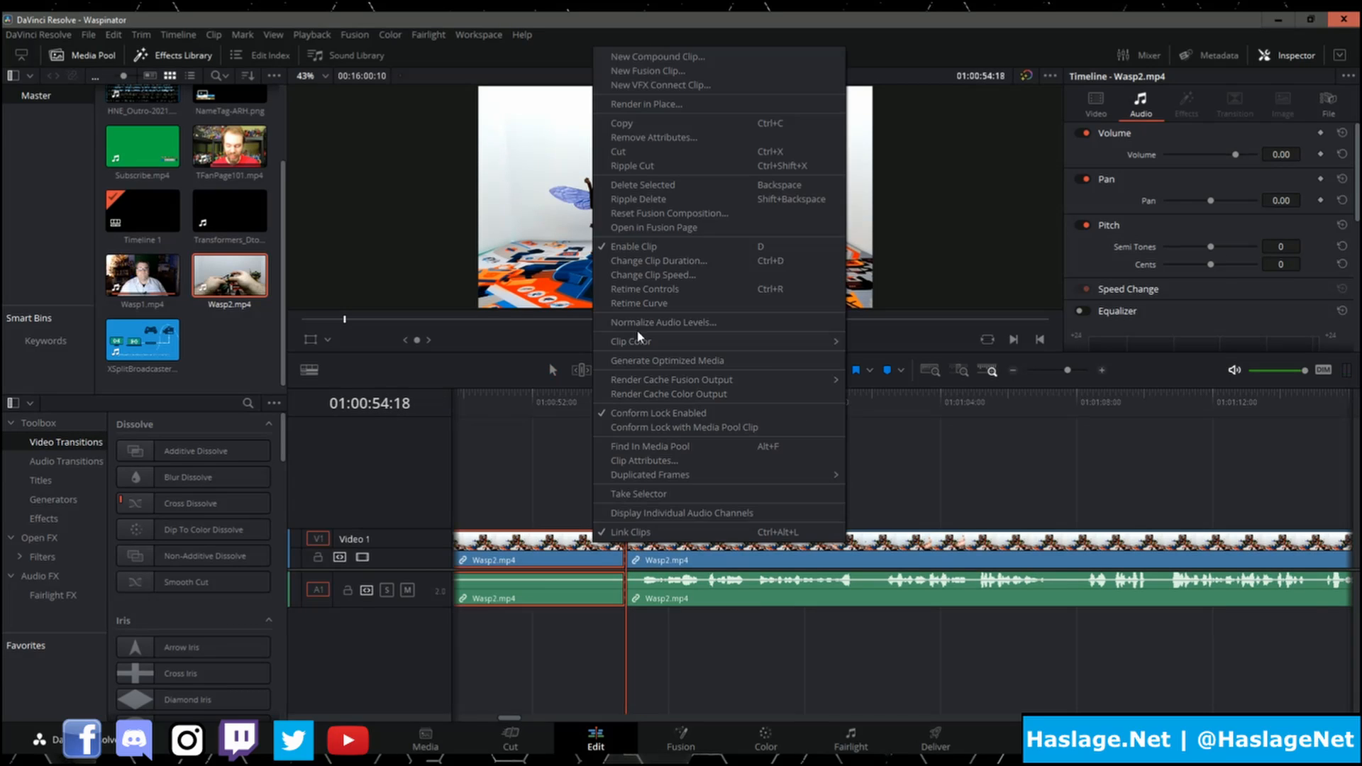
click(641, 199)
drag(905, 533, 915, 534)
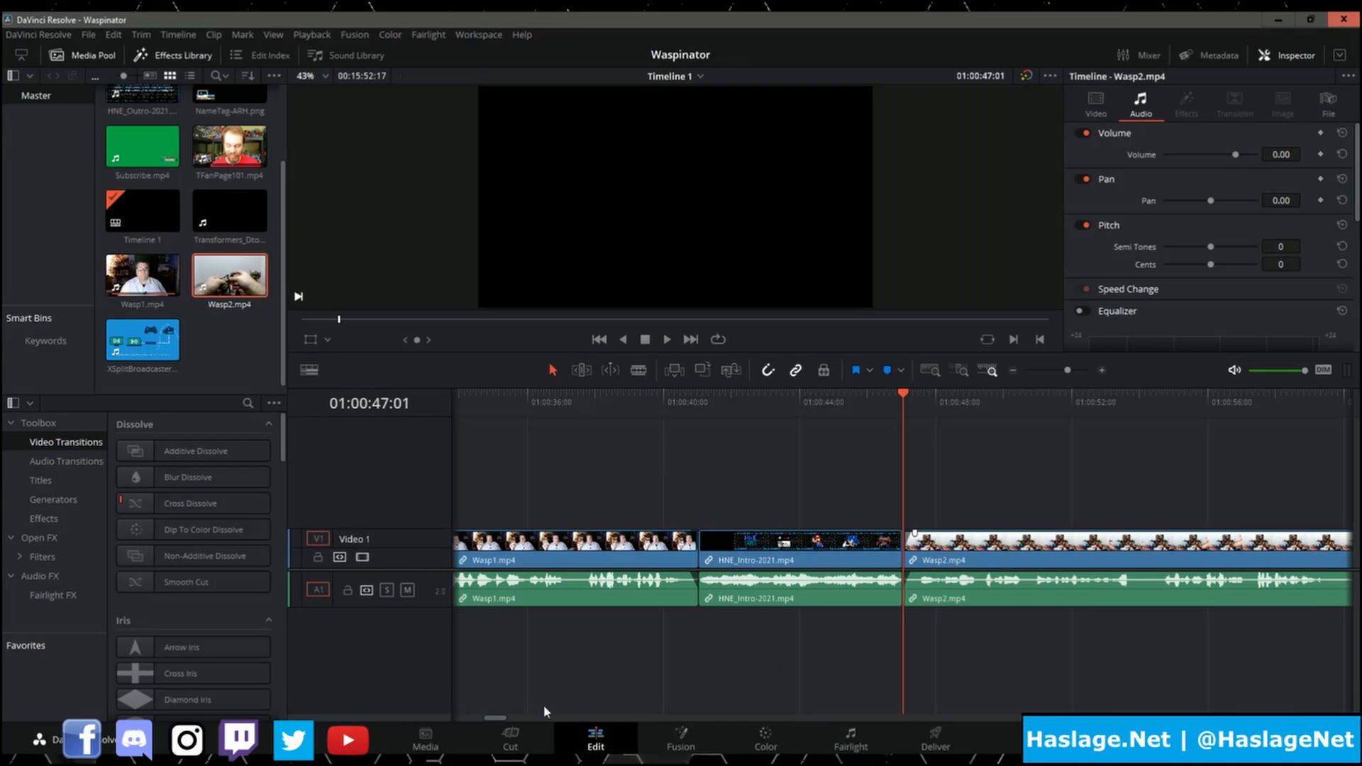
- Remove the end of Wasp2.mp4 after 01:15:48:06
drag(499, 718, 1345, 702)
drag(766, 406, 874, 412)
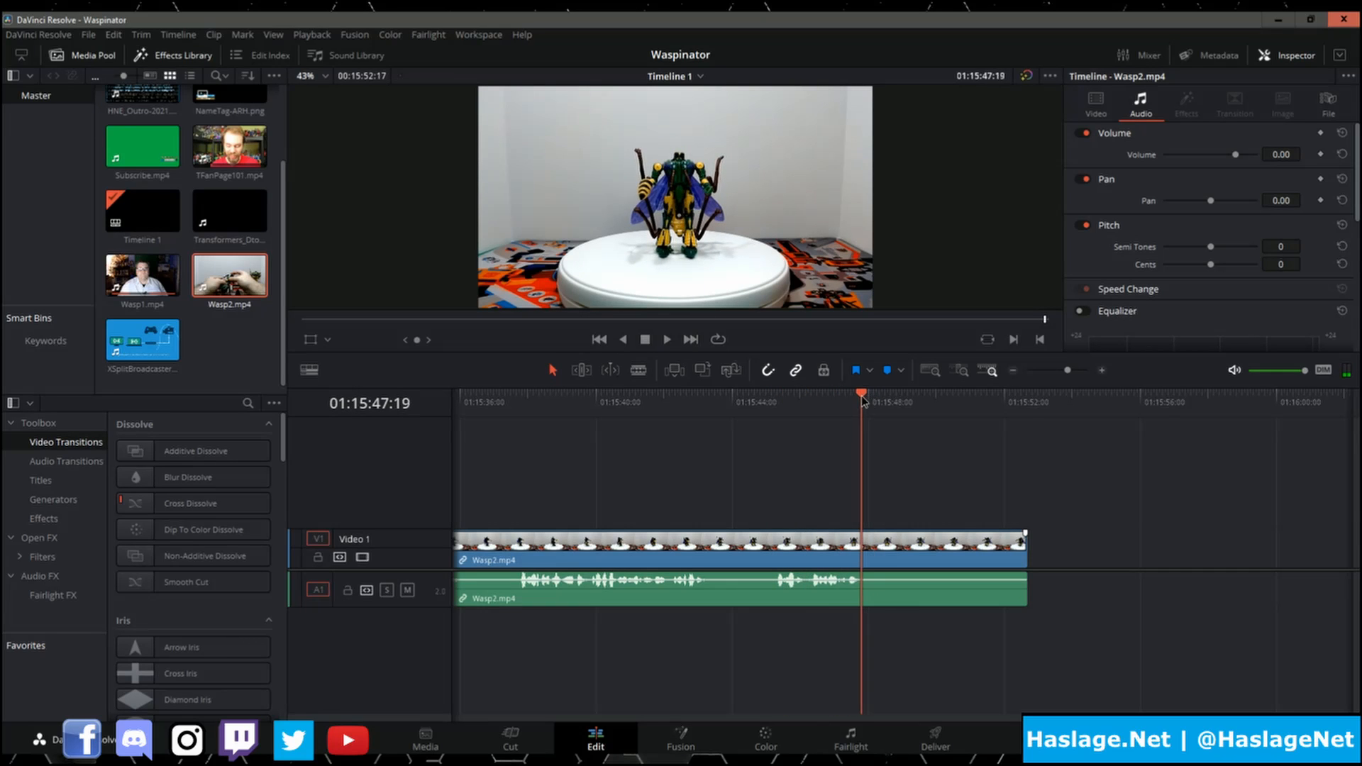
key(Delete)
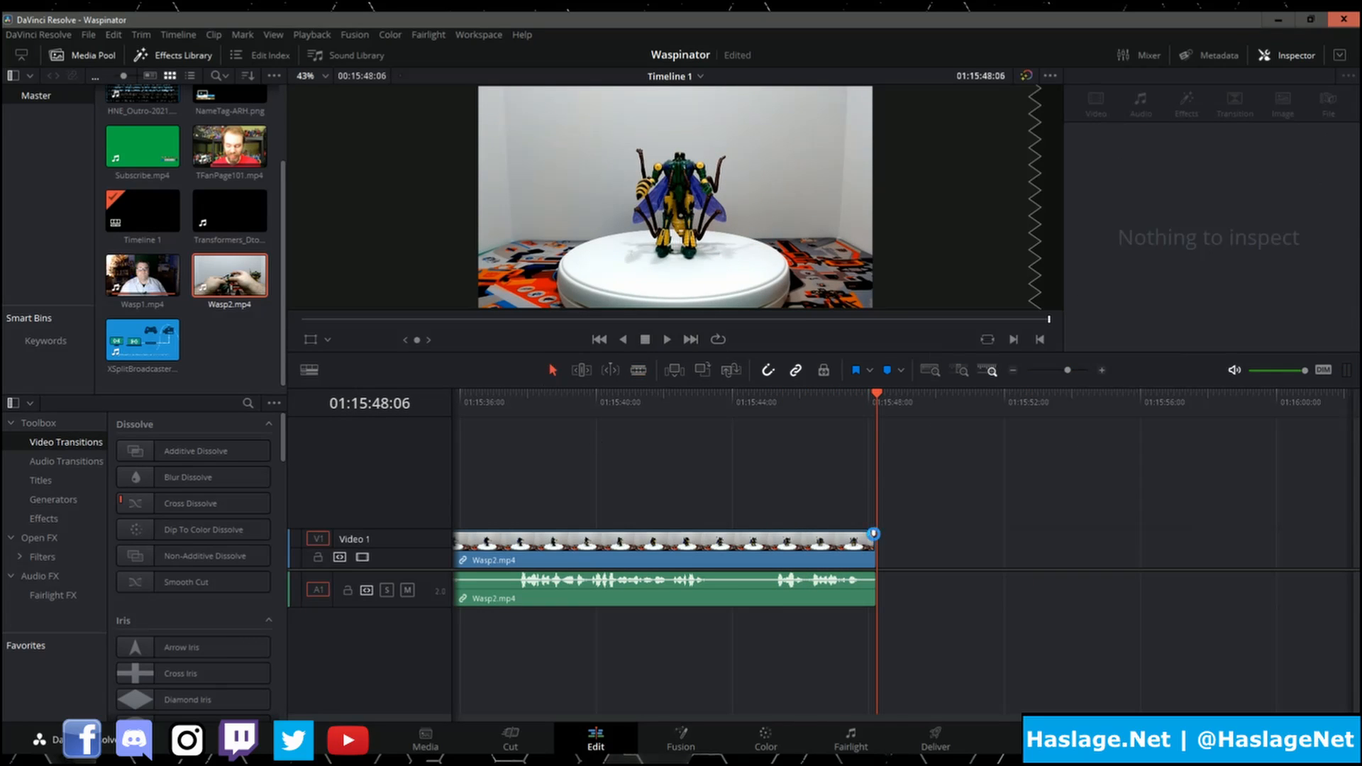
- Add a short fade-out to the end of Wasp2.mp4 and append the XSplitBroadcaster ad clip after it
drag(868, 533, 875, 535)
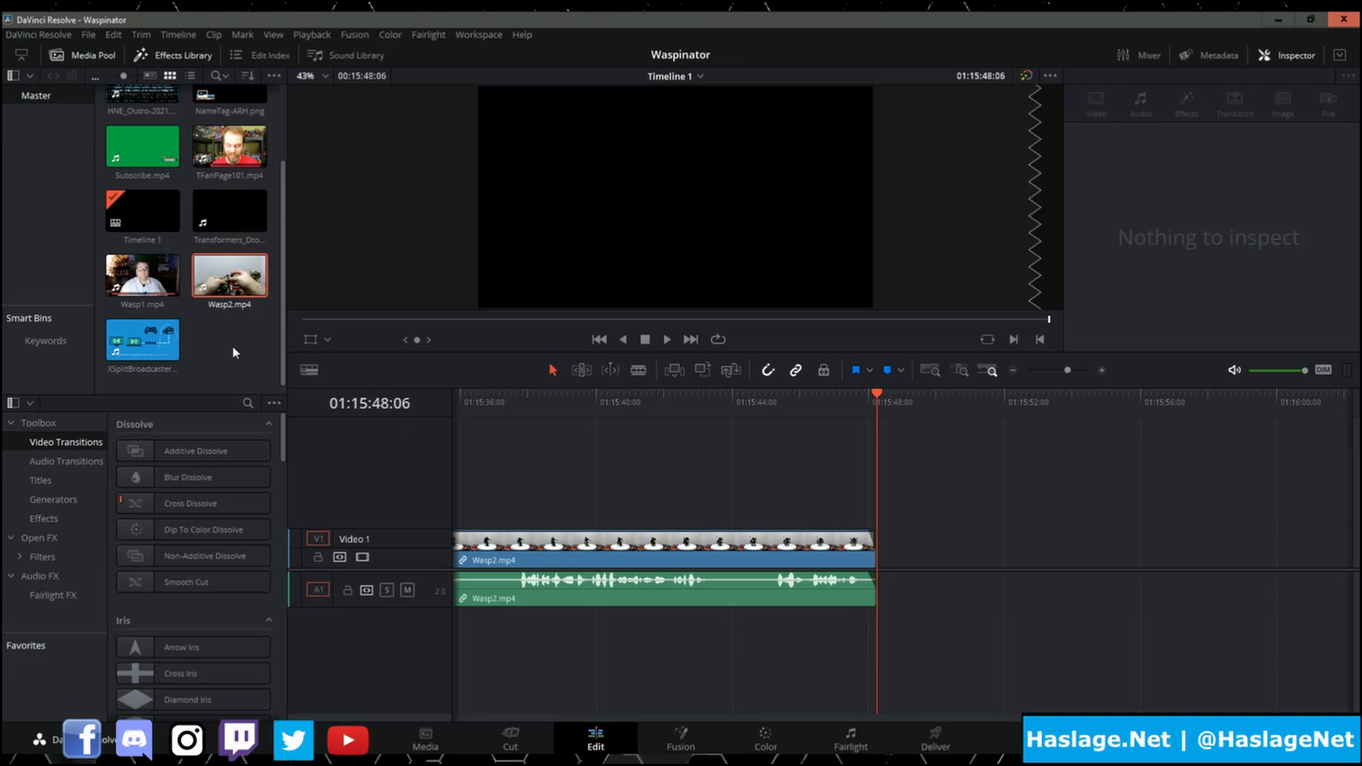
click(143, 339)
right_click(151, 341)
click(202, 165)
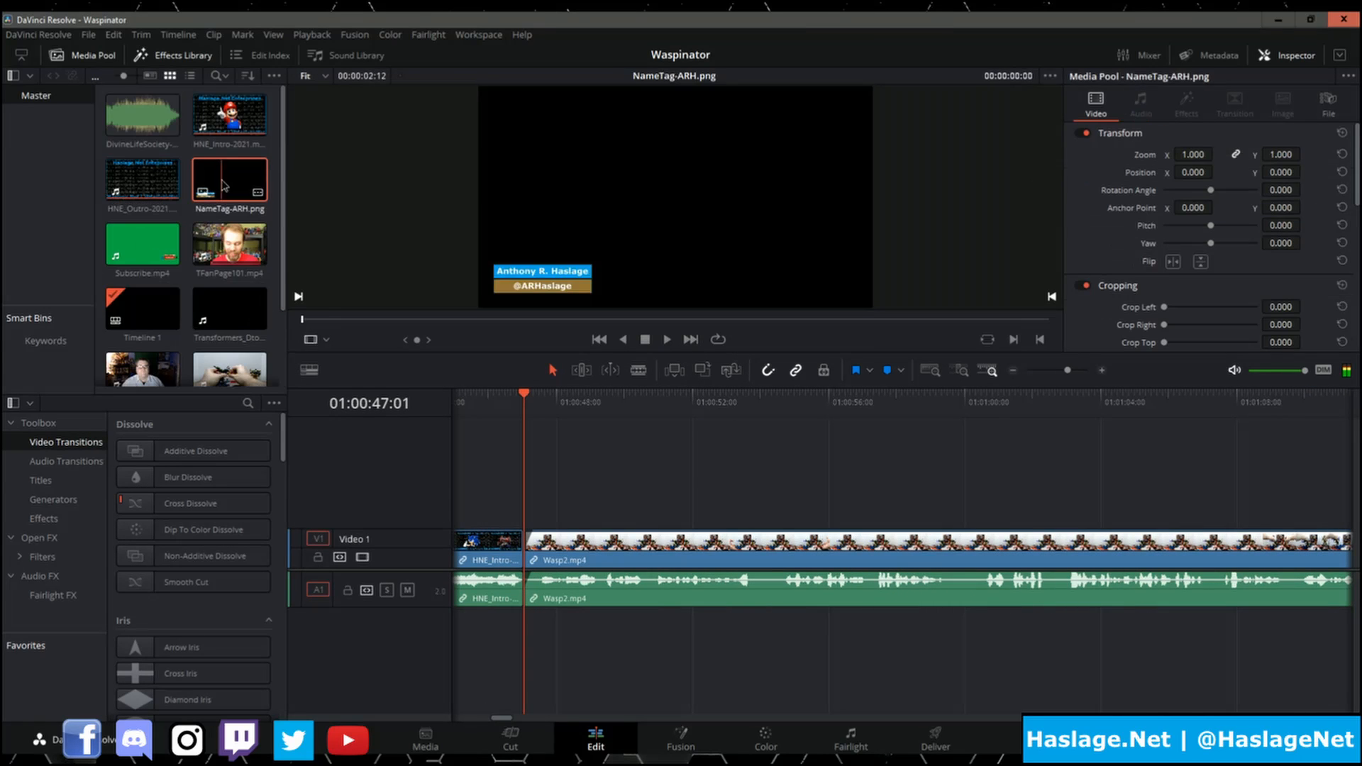
- Place NameTag-ARH.png on Video 2 shortly after the start of Wasp2.mp4 and add a basic Text title directly after it
drag(229, 179, 599, 508)
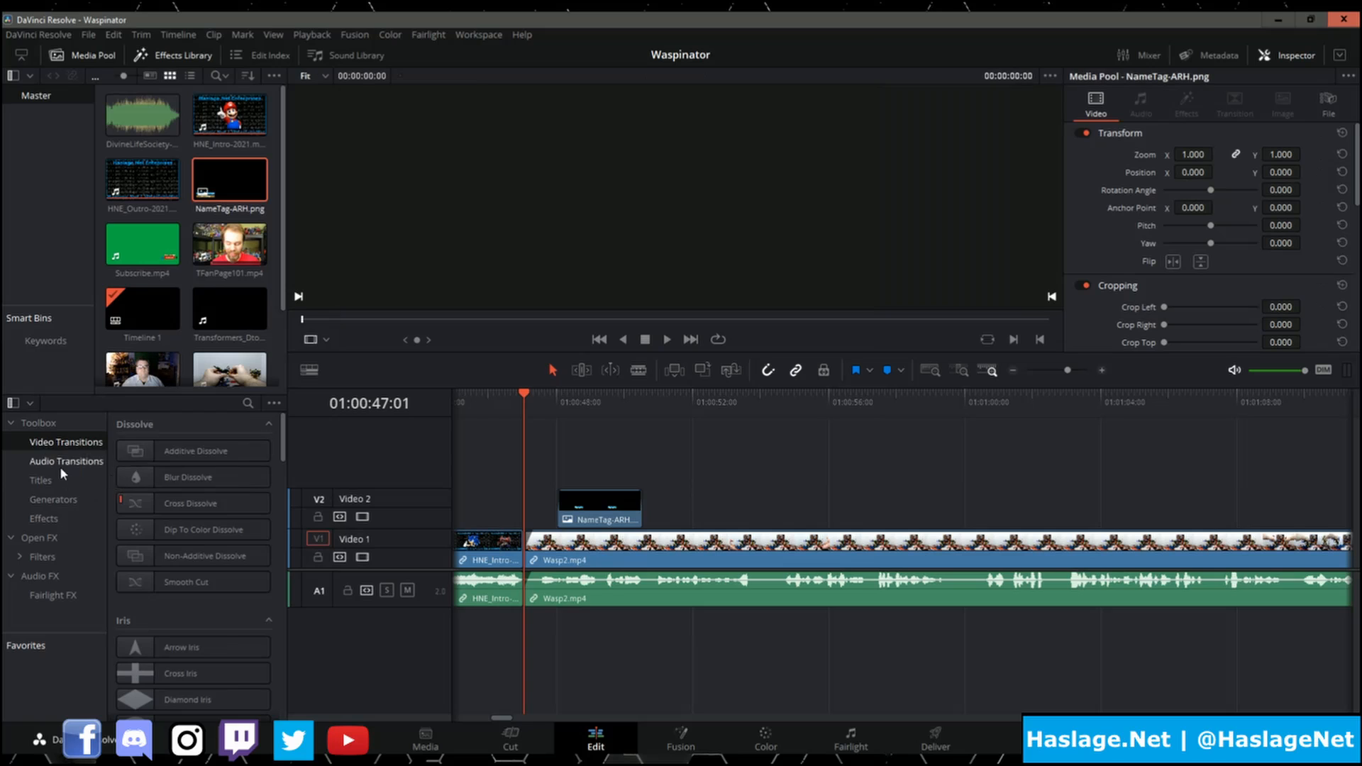
click(40, 480)
drag(191, 555, 649, 507)
drag(804, 493, 805, 493)
- Set the Text title's clip duration to 00:00:02:12
right_click(753, 502)
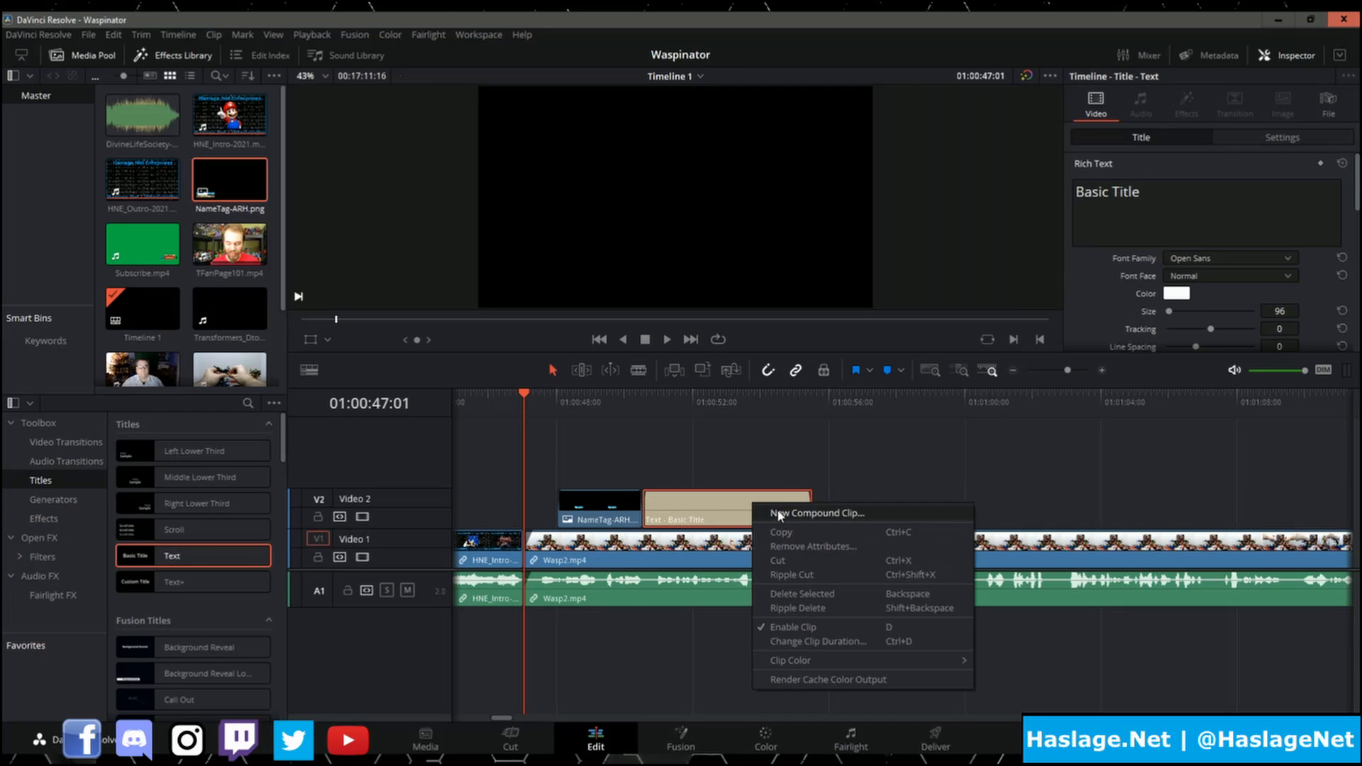
click(827, 643)
text(00:00:02:15)
key(Return)
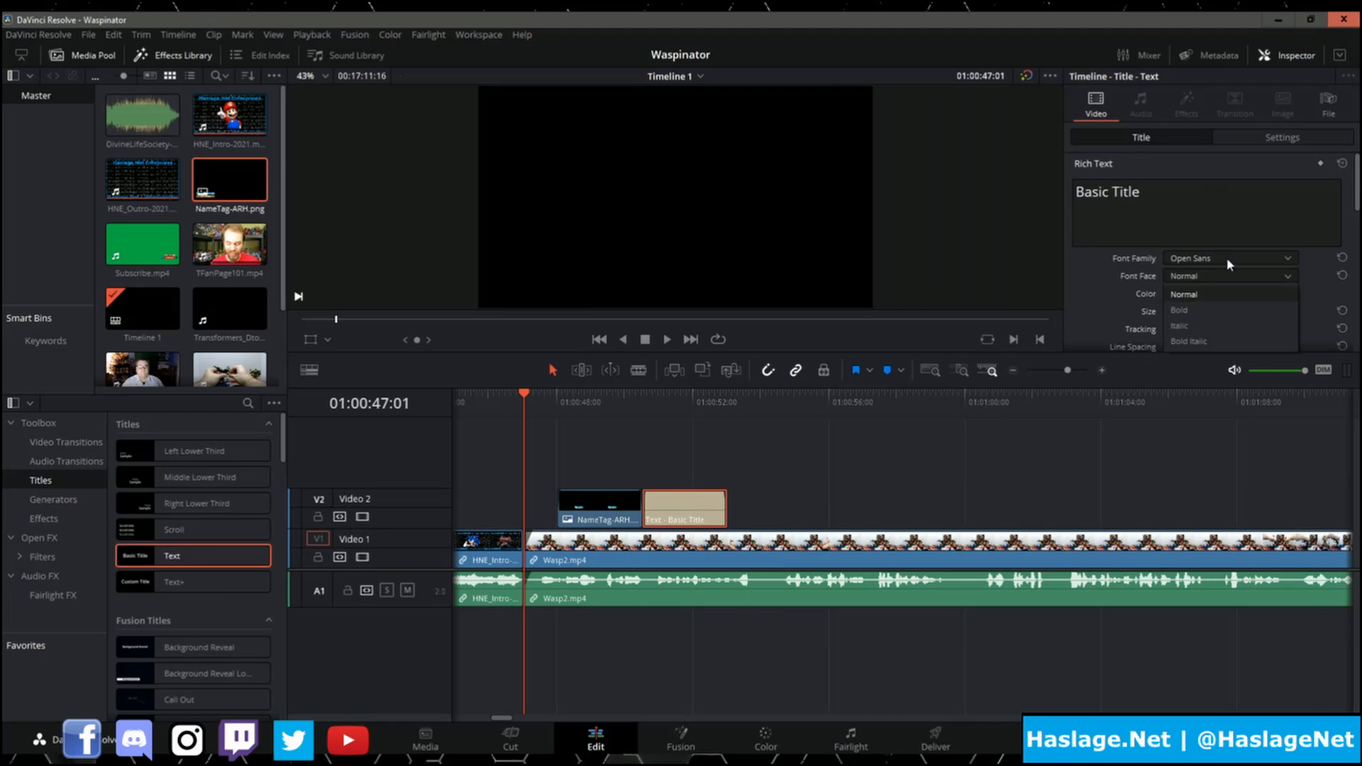
- Format the title in Verdana, size 60, at position X 640, Y 155, with a background height of 0.300
click(1231, 260)
click(1219, 565)
scroll(1100, 300, down, 10)
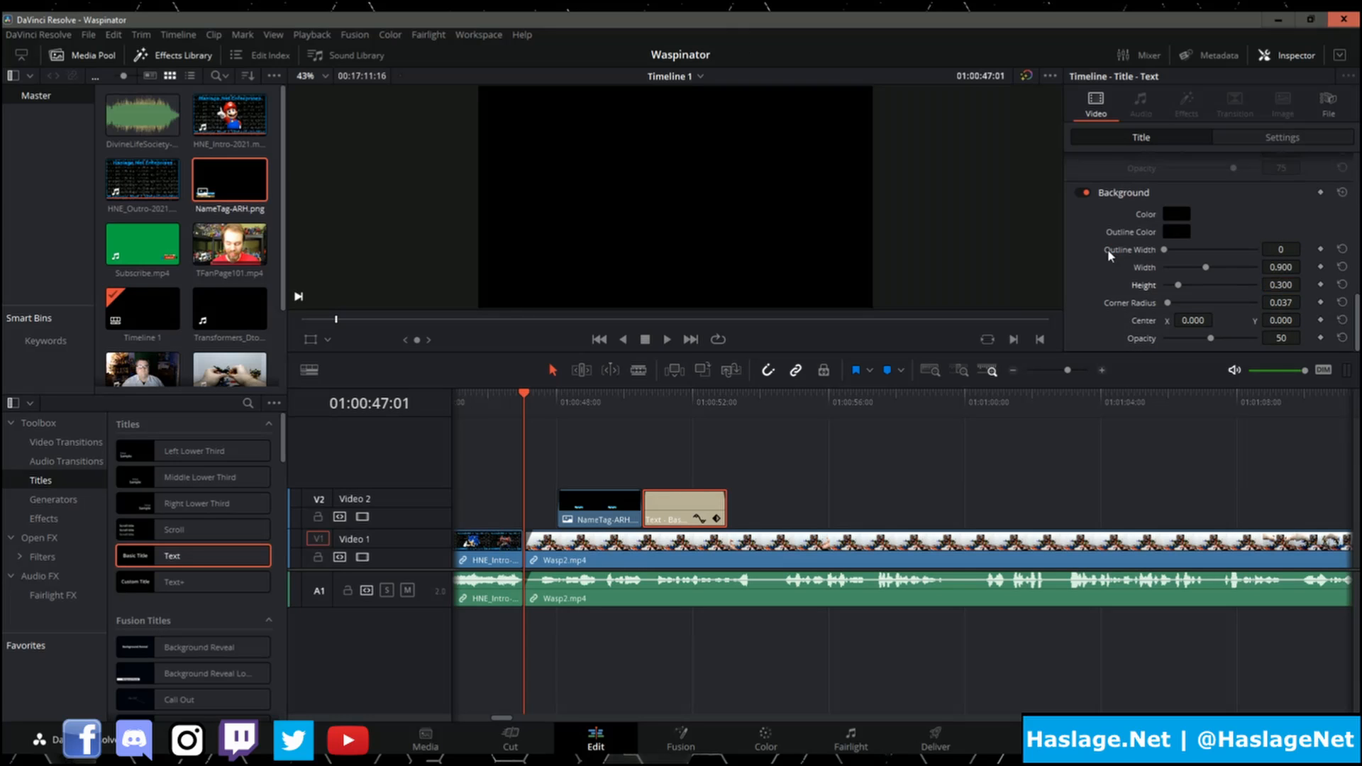
click(681, 401)
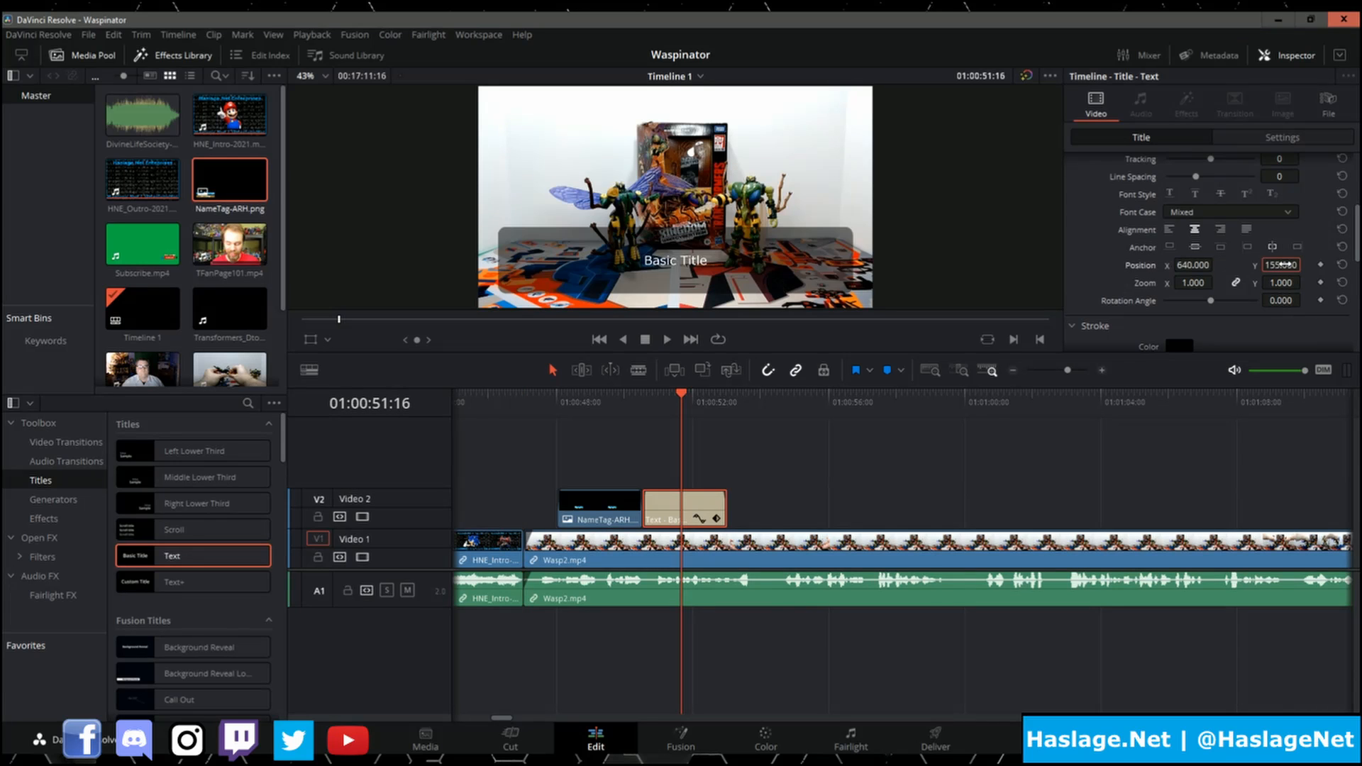
- Copy the formatted title and paste two copies of it back to back directly after the original on Video 2
right_click(705, 498)
click(735, 529)
click(727, 401)
key(ctrl+v)
key(ctrl+v)
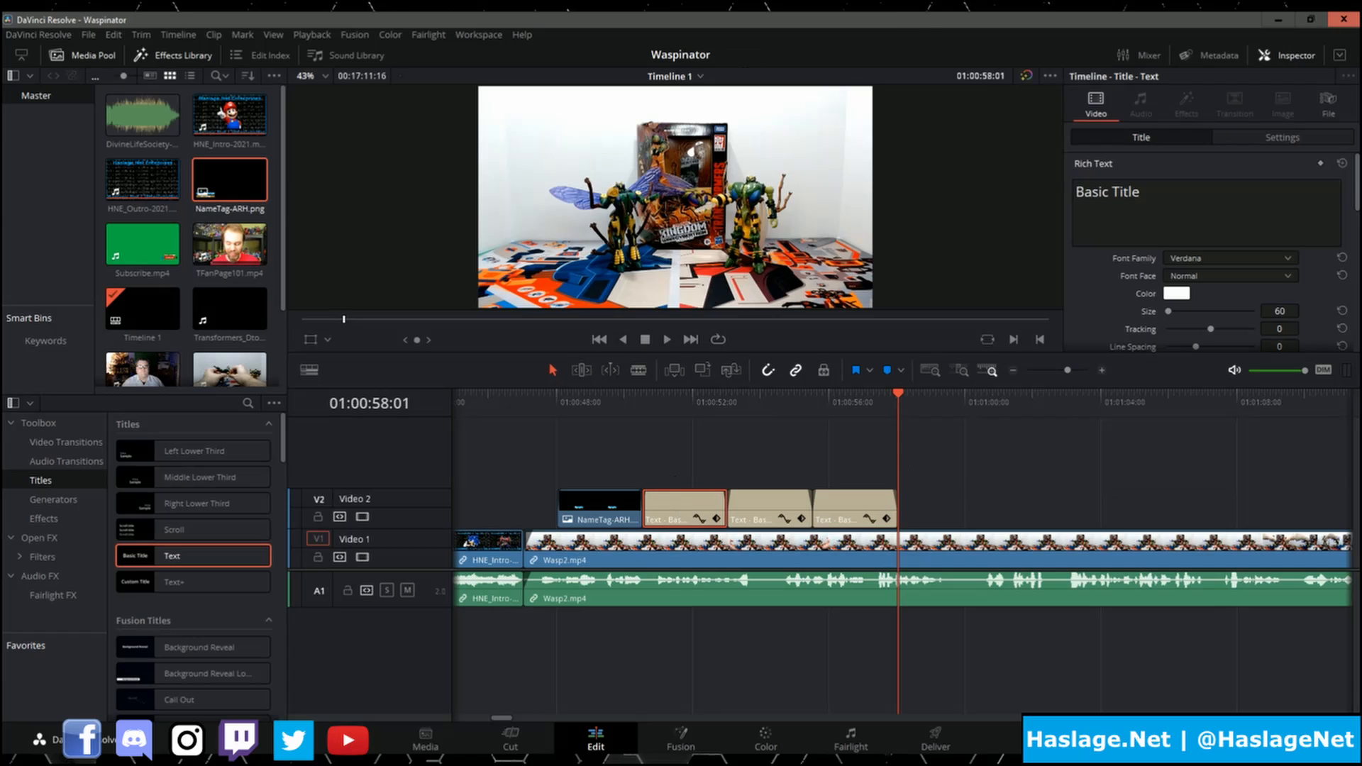
- Copy the PayPal, TubeBuddy, WordPress, XSplit & Transformers Reviewers affiliate credit from YT-SocialMediaPosts.txt in EditPad Lite into the first title
key(alt+Tab)
click(971, 80)
scroll(1125, 383, up, 14)
drag(1043, 363, 907, 338)
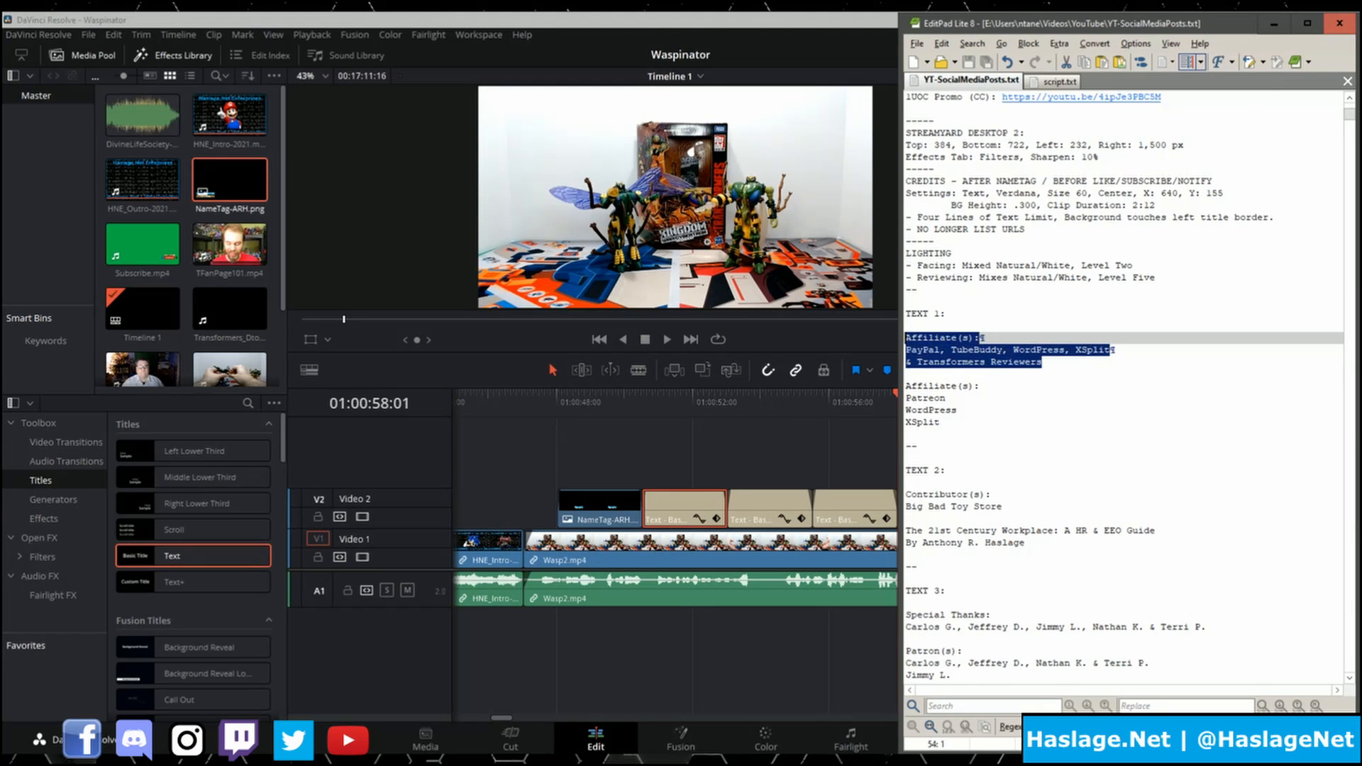
key(alt+Tab)
- Replace the second title's text with the Contributor(s) credit from the EditPad Lite notes
click(766, 507)
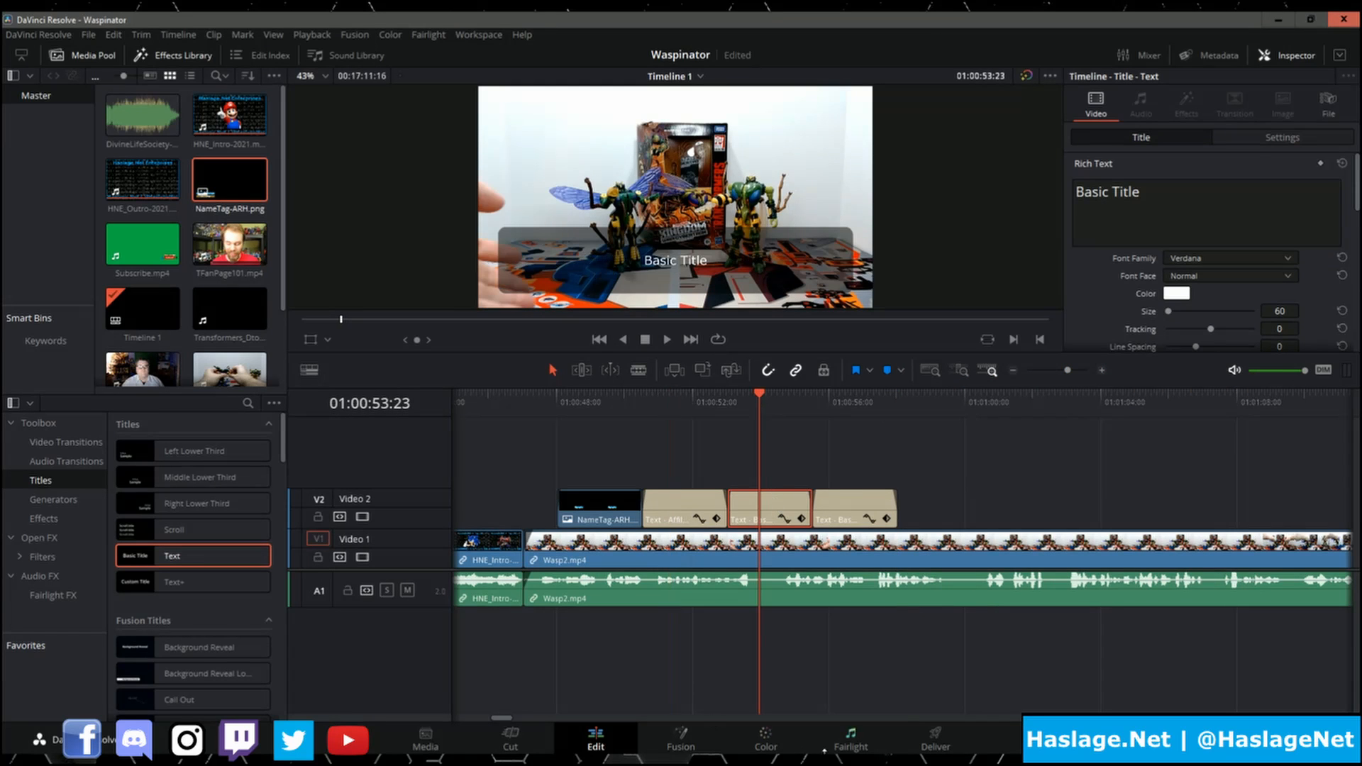
key(alt+Tab)
drag(1023, 509, 887, 498)
key(alt+Tab)
triple_click(1164, 199)
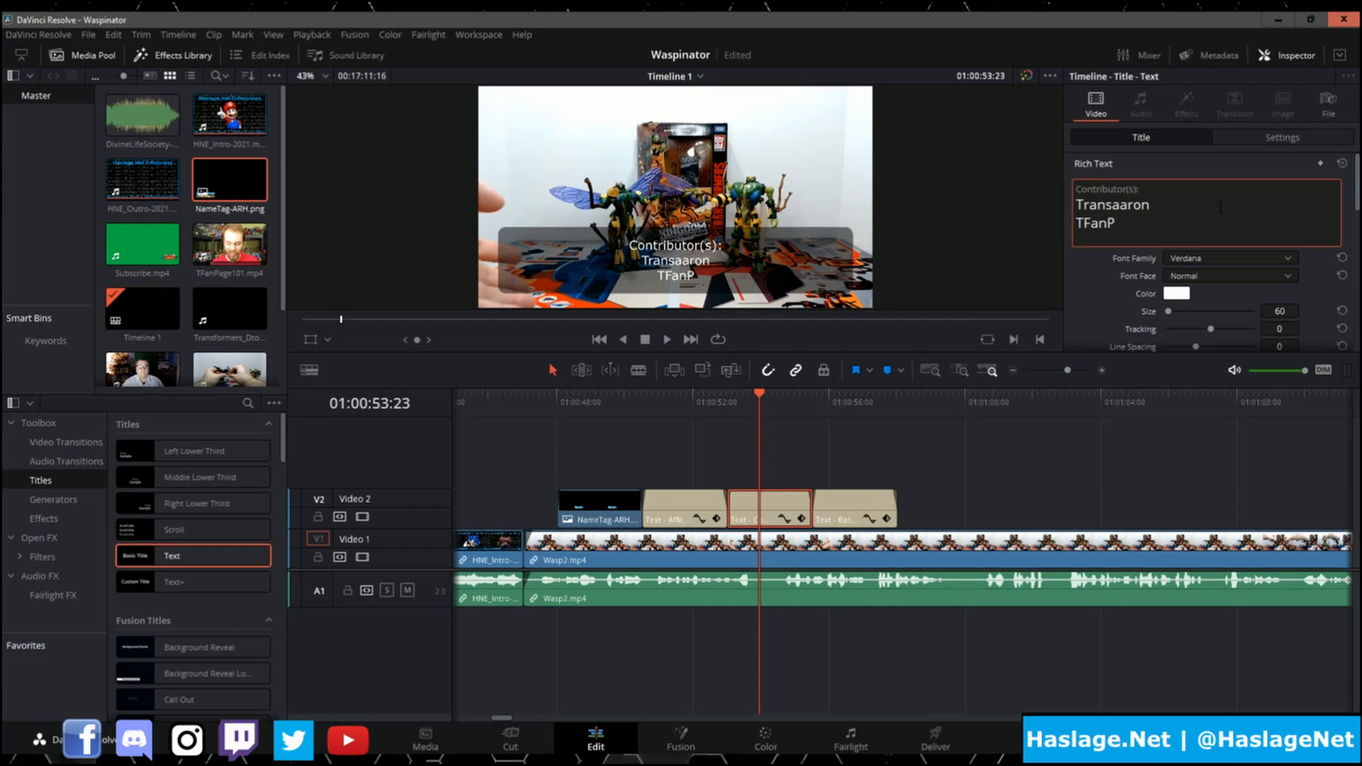
- Copy the Special Thanks credit with its list of names from the EditPad Lite notes into the third title
click(842, 398)
key(alt+Tab)
drag(1206, 338, 911, 326)
right_click(929, 327)
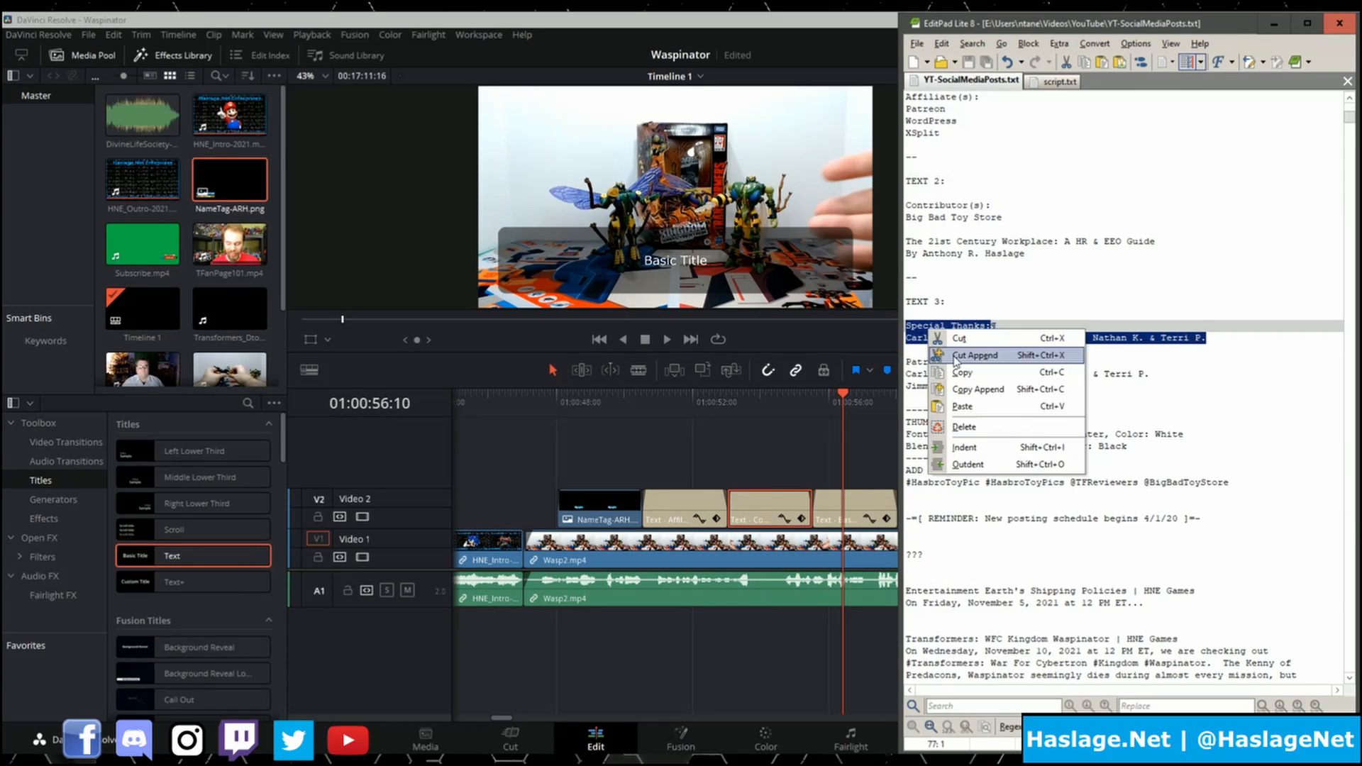
click(963, 371)
key(alt+Tab)
click(845, 505)
drag(1151, 193, 1021, 195)
key(ctrl+v)
- Place Subscribe.mp4 on Video 3 at 01:00:58:01, unlink its audio and delete the audio part
click(898, 398)
drag(142, 245, 978, 468)
click(979, 475)
key(ctrl+alt+l)
right_click(1016, 625)
click(1079, 423)
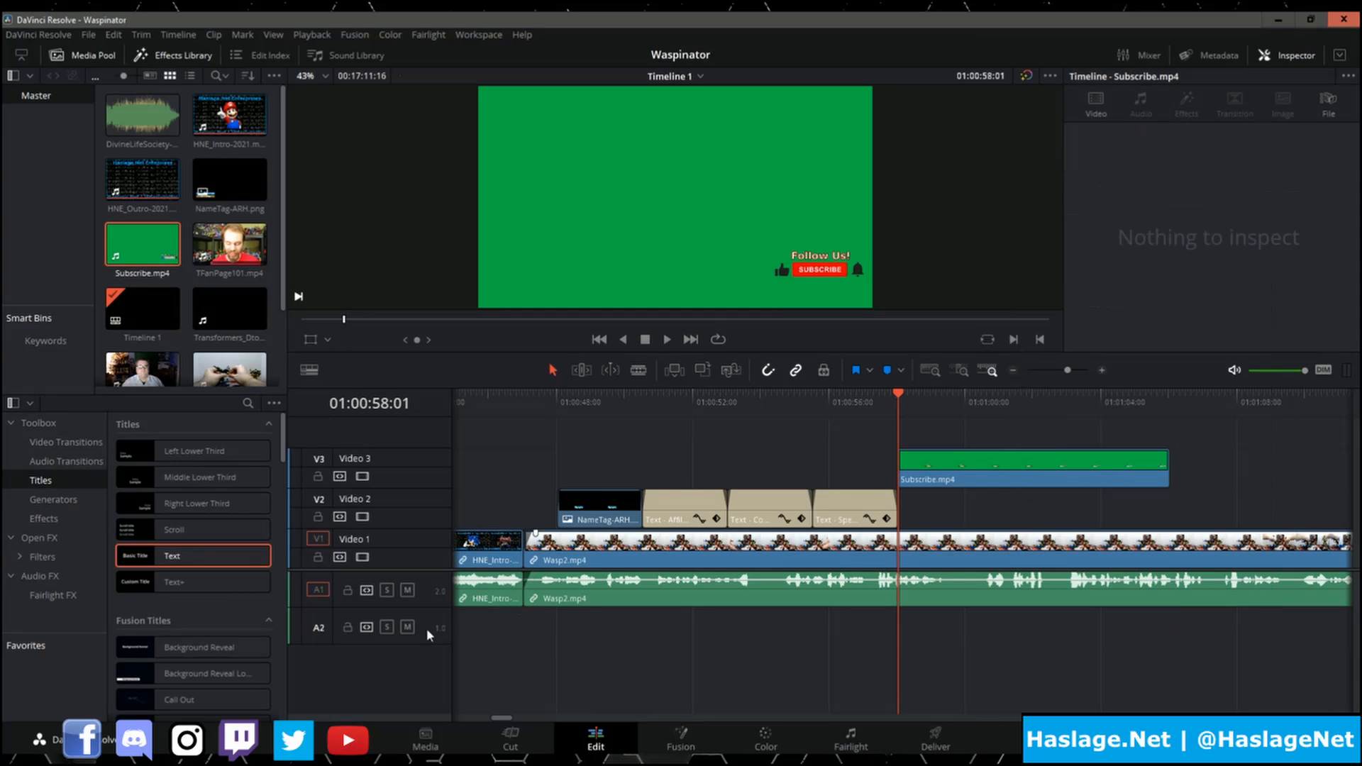
- Change the empty Audio 2 track's type to Stereo
right_click(428, 626)
mouse_move(522, 579)
click(602, 598)
- Move Subscribe.mp4 down to Video 2 directly after the third title and delete the empty Video 3 track
drag(1006, 468, 1005, 508)
right_click(422, 468)
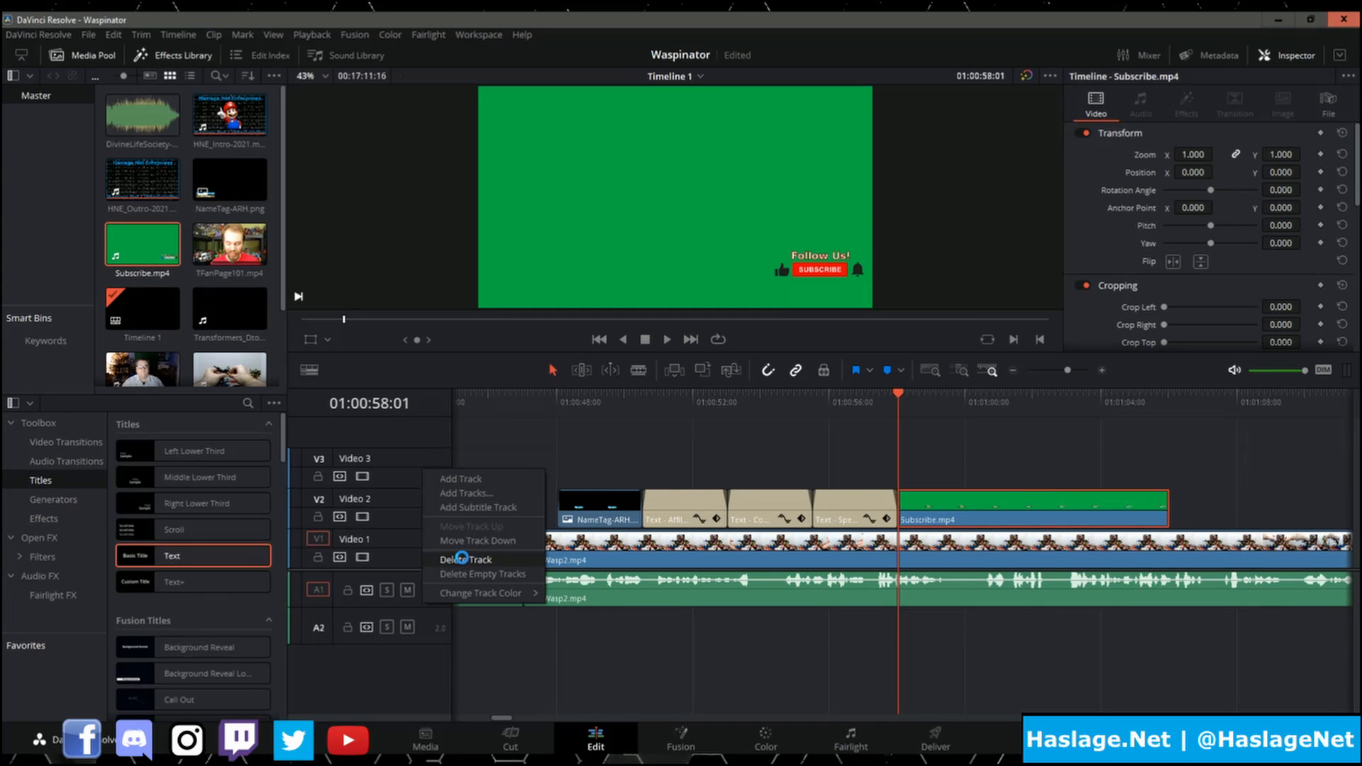
click(461, 558)
drag(905, 493, 907, 491)
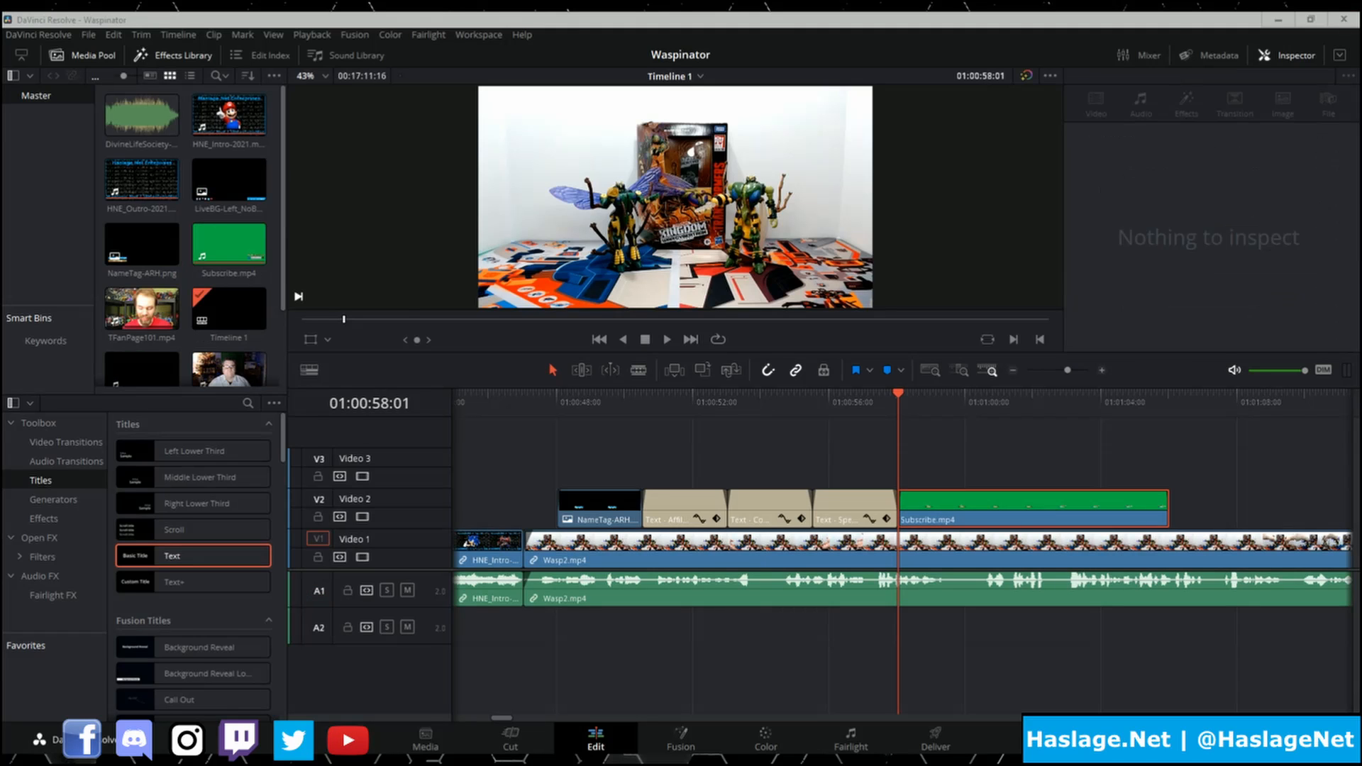
- Place LiveBG-Left_NoBG.png on Video 3 at the start of Wasp2.mp4 and lengthen it to cover the whole Wasp2.mp4 clip
drag(229, 180, 533, 454)
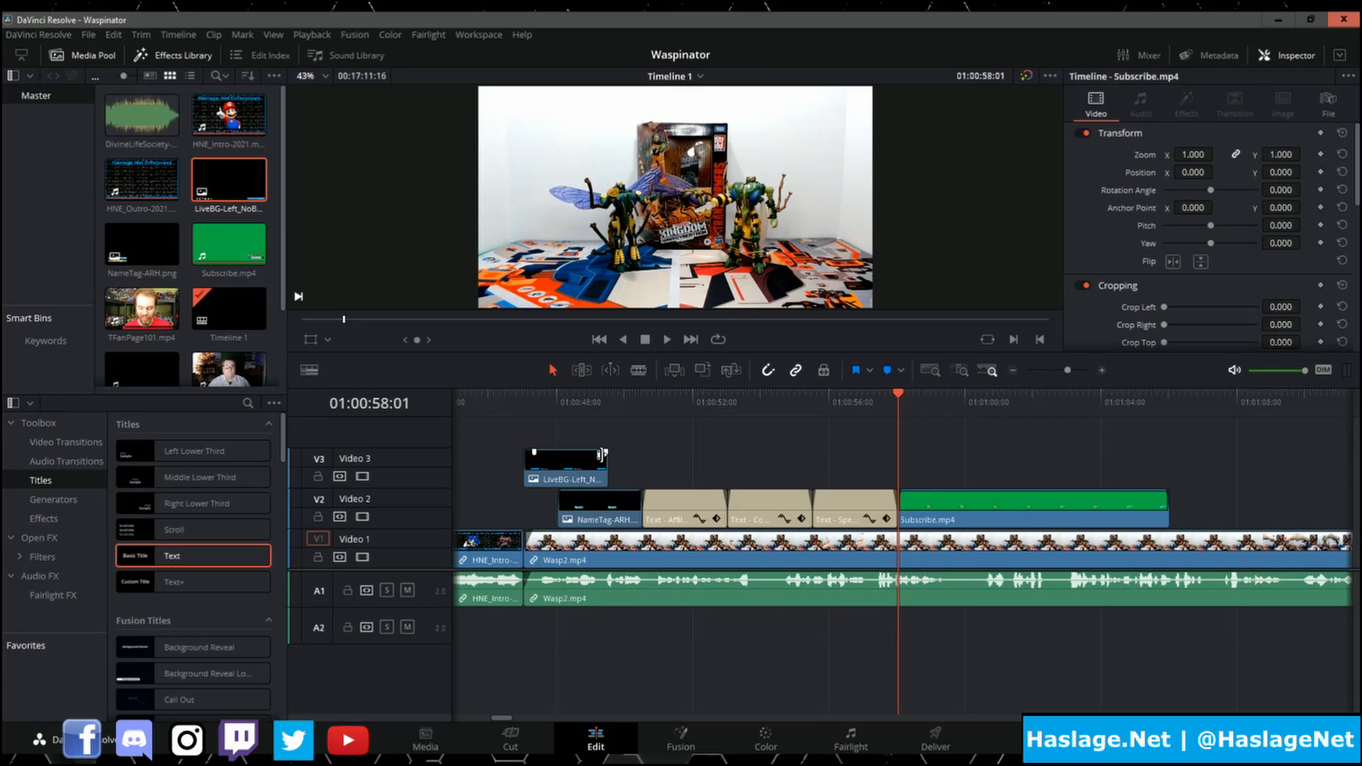
right_click(566, 473)
click(638, 305)
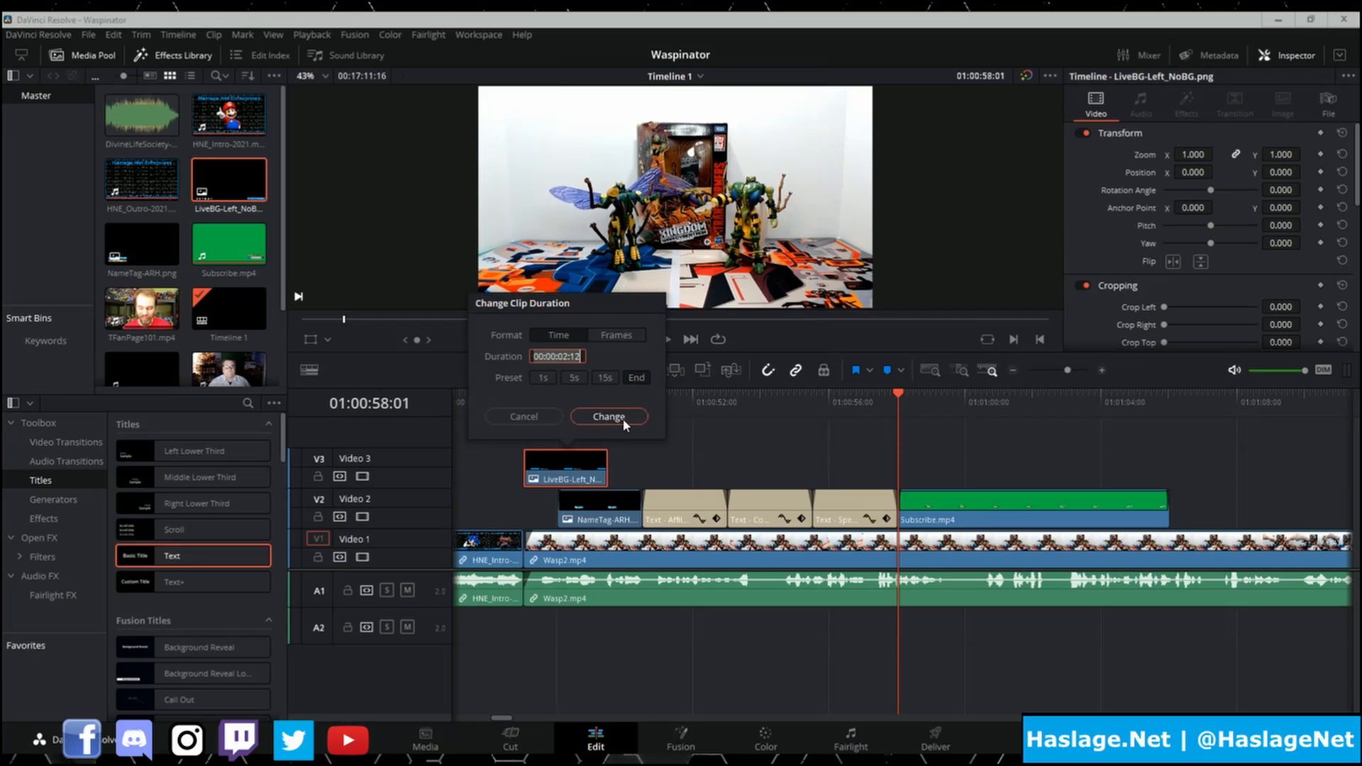
click(571, 356)
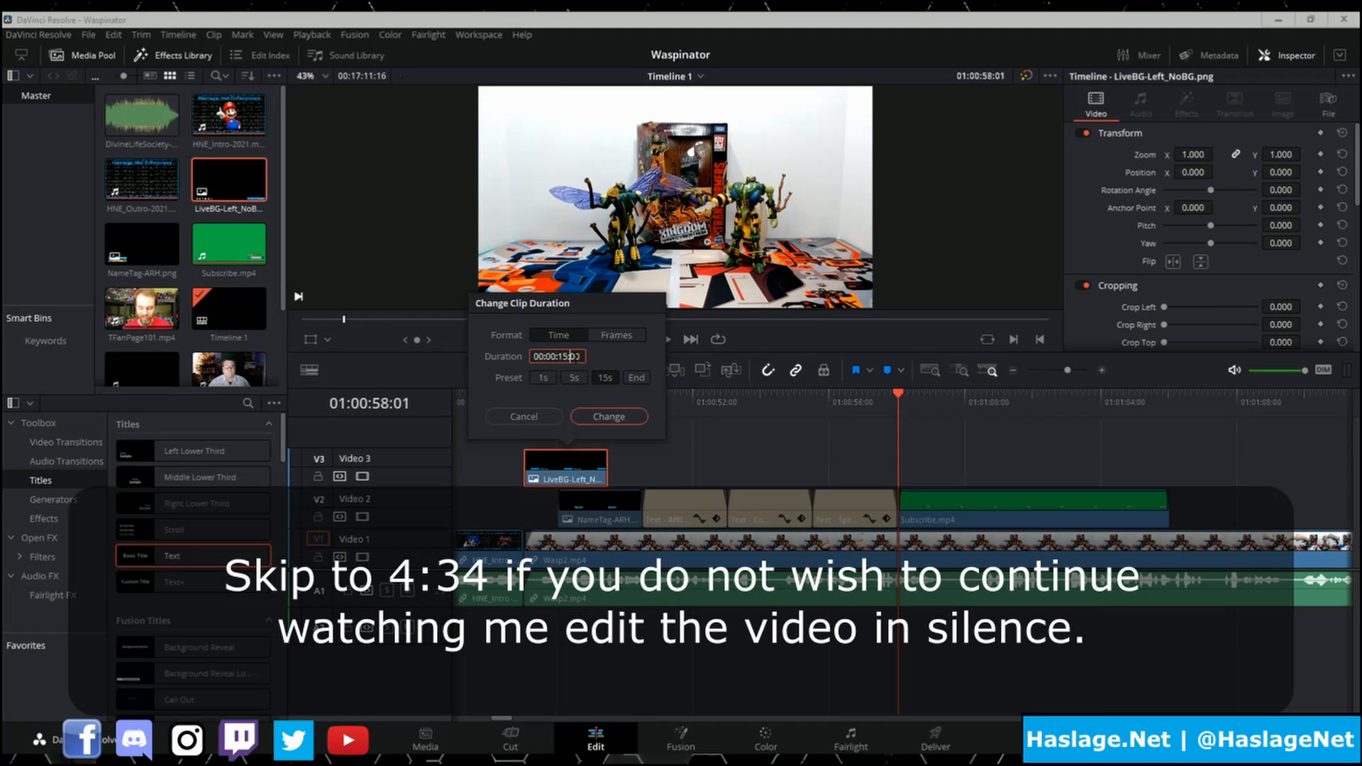
key(Return)
- Disable Video 3 temporarily and key out the green background of Subscribe.mp4 in Fusion
drag(605, 405, 930, 407)
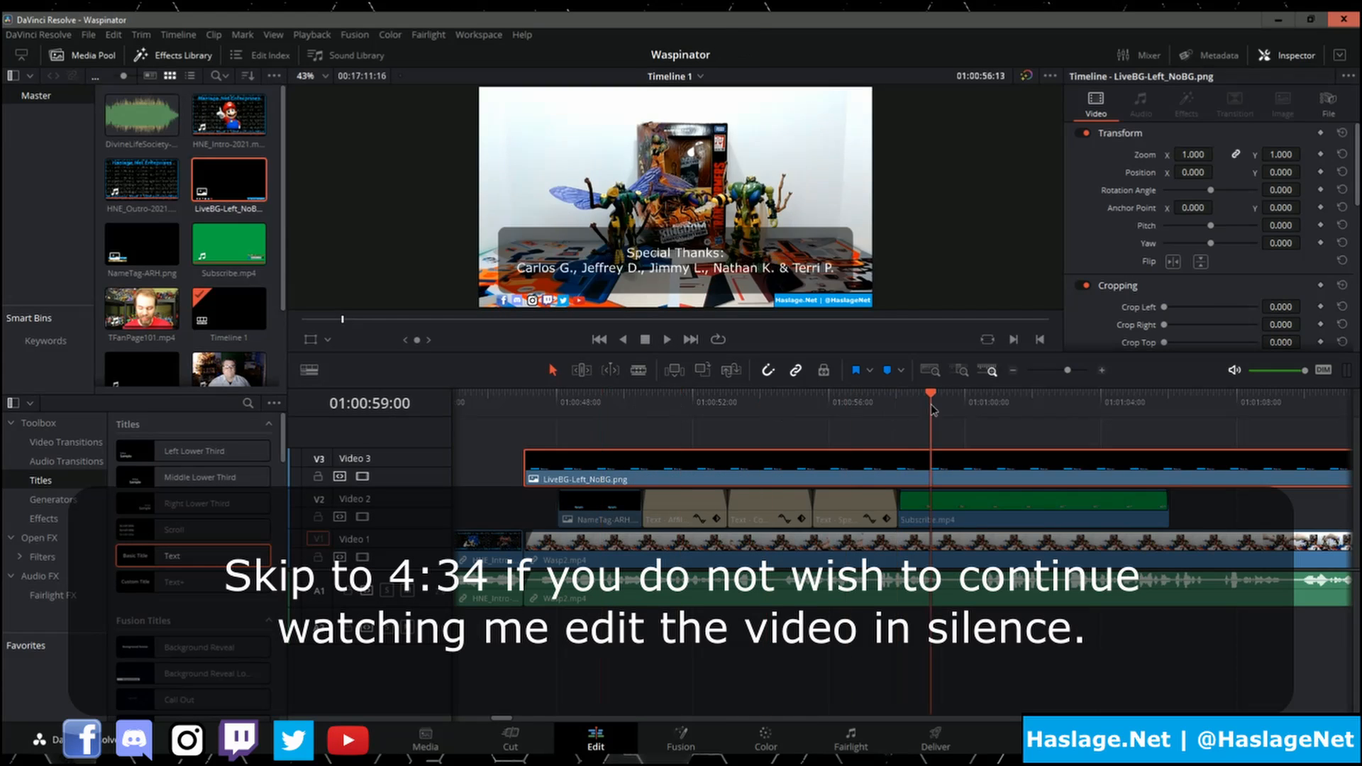
click(960, 507)
click(362, 477)
click(680, 738)
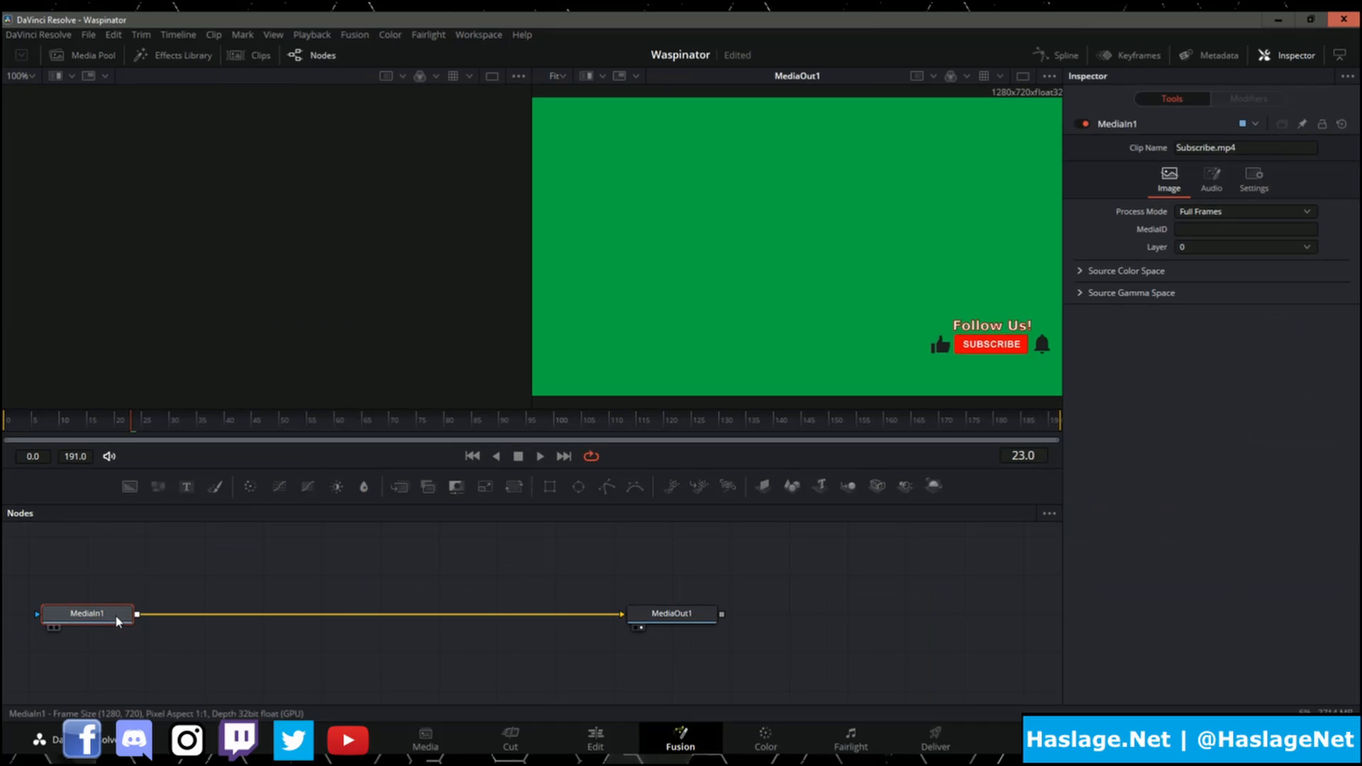
key(shift+space)
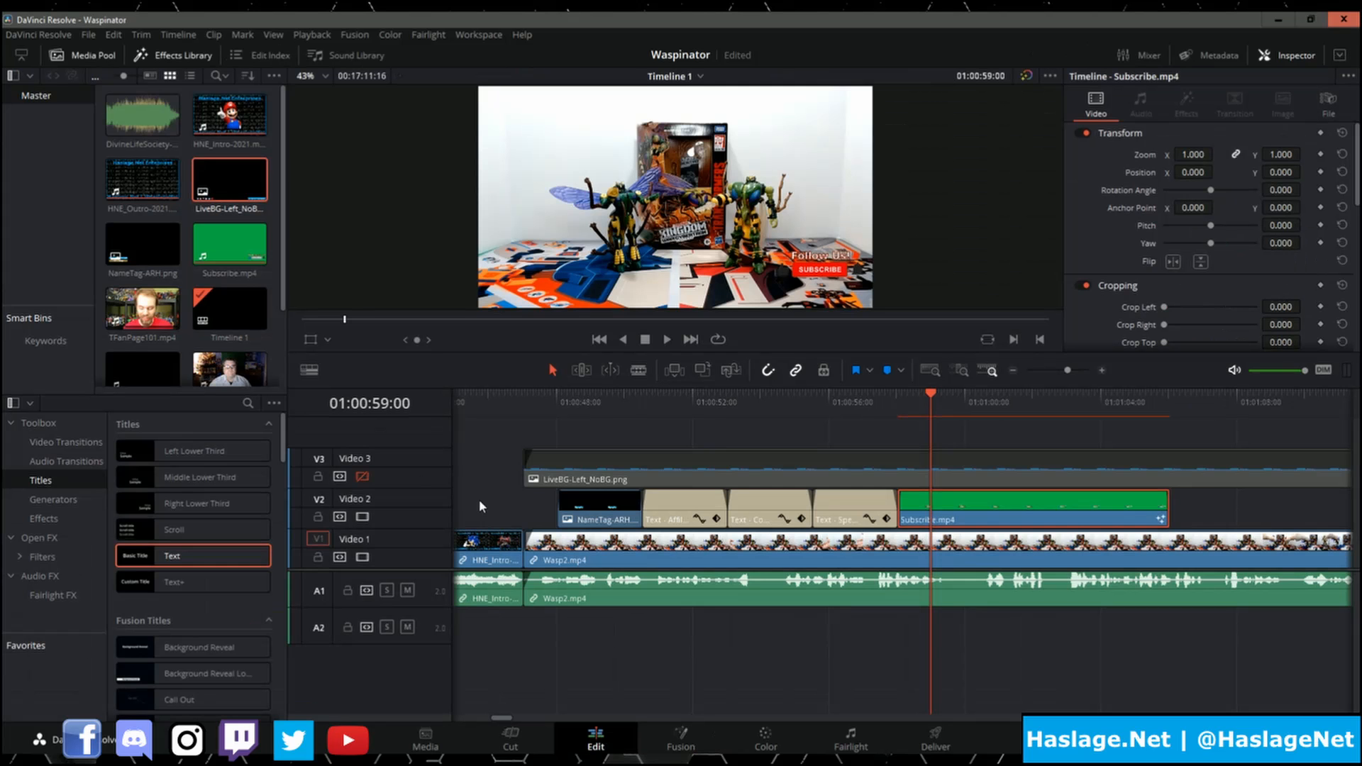
- Enable Video 3 again and trim the end of LiveBG-Left_NoBG.png to the end of Wasp2.mp4
click(363, 477)
click(991, 403)
drag(501, 718, 1318, 710)
drag(1254, 473, 1206, 467)
click(1112, 402)
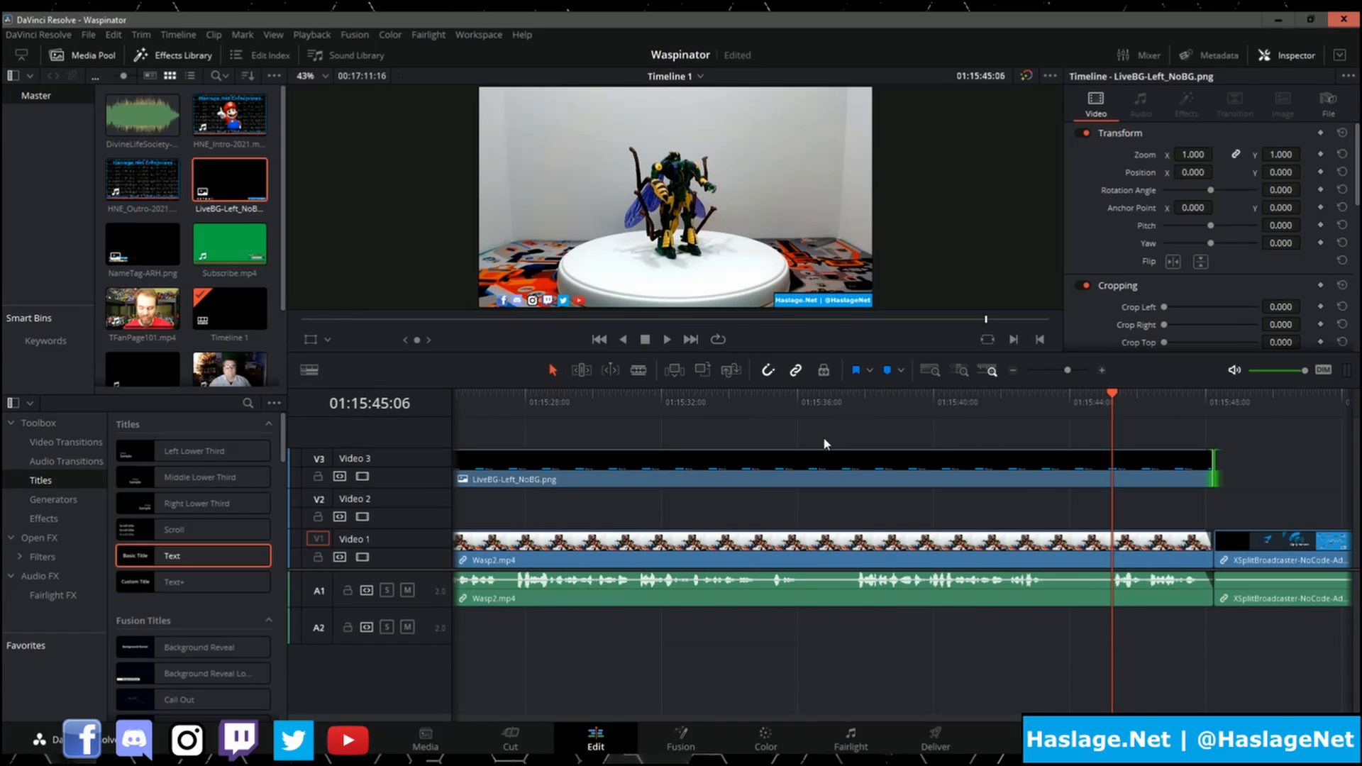
- Queue the entire Timeline 1 for output as Wasp-Complete.mp4 and start rendering
click(942, 740)
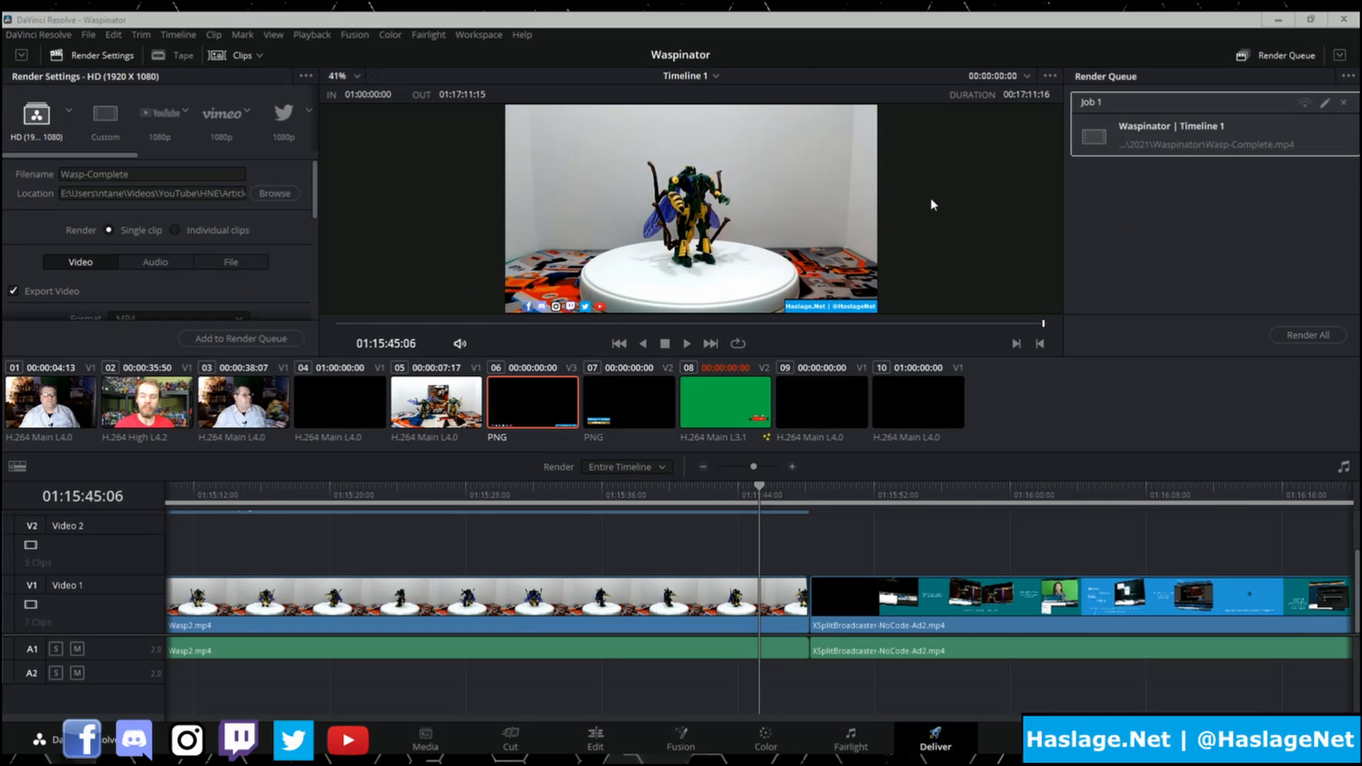
click(1307, 335)
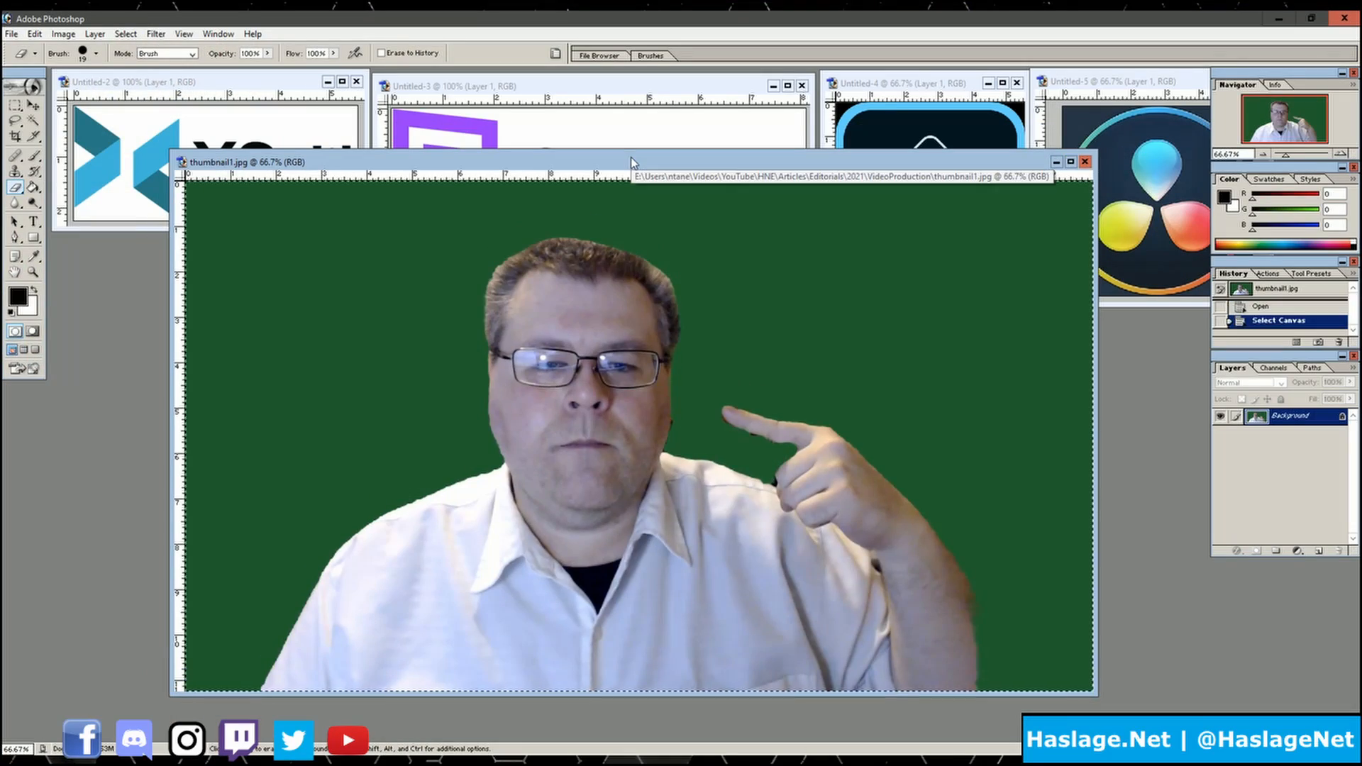
- In Photoshop, close thumbnail1.jpg and paste its copied image into a new document
click(1084, 162)
click(12, 34)
click(24, 48)
click(796, 298)
key(ctrl+v)
- Select the green background around the portrait with the Magic Wand, delete it and deselect
click(33, 120)
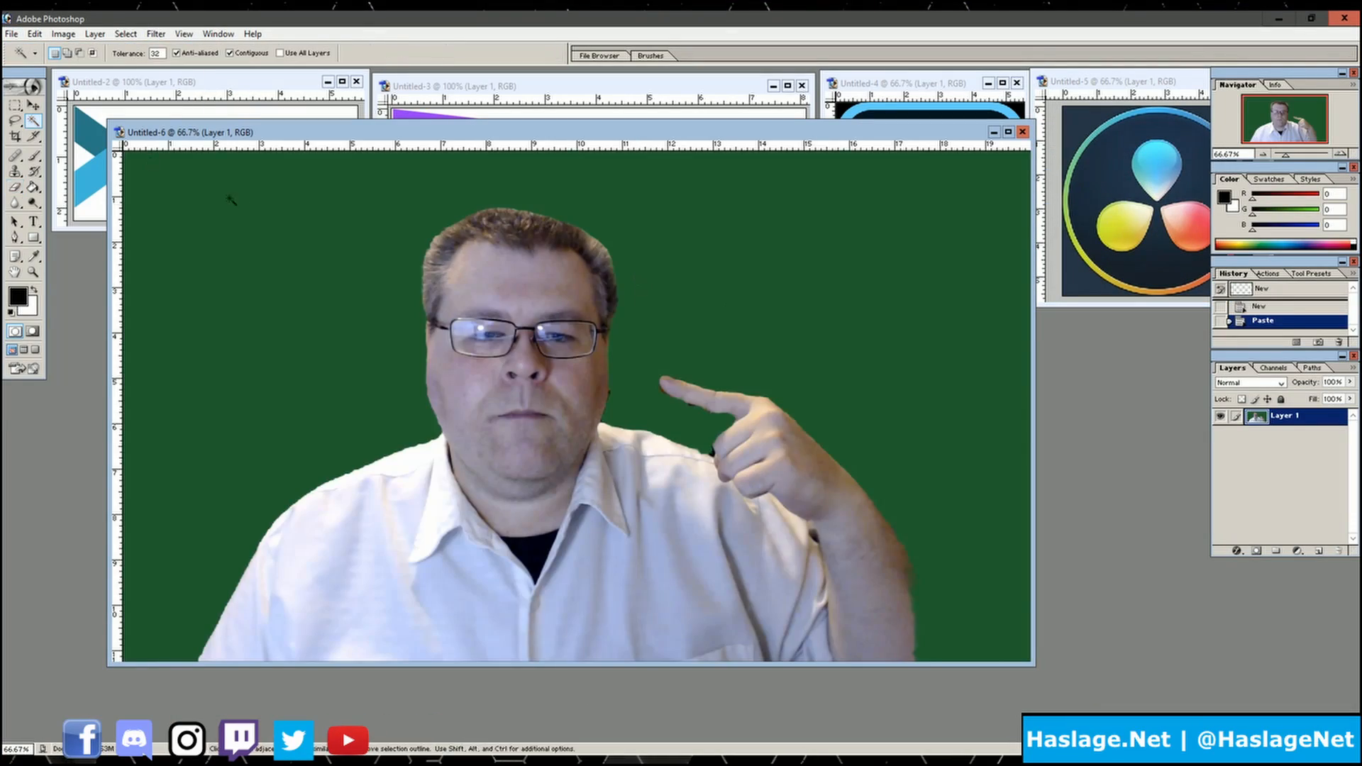
click(230, 201)
key(Delete)
key(m)
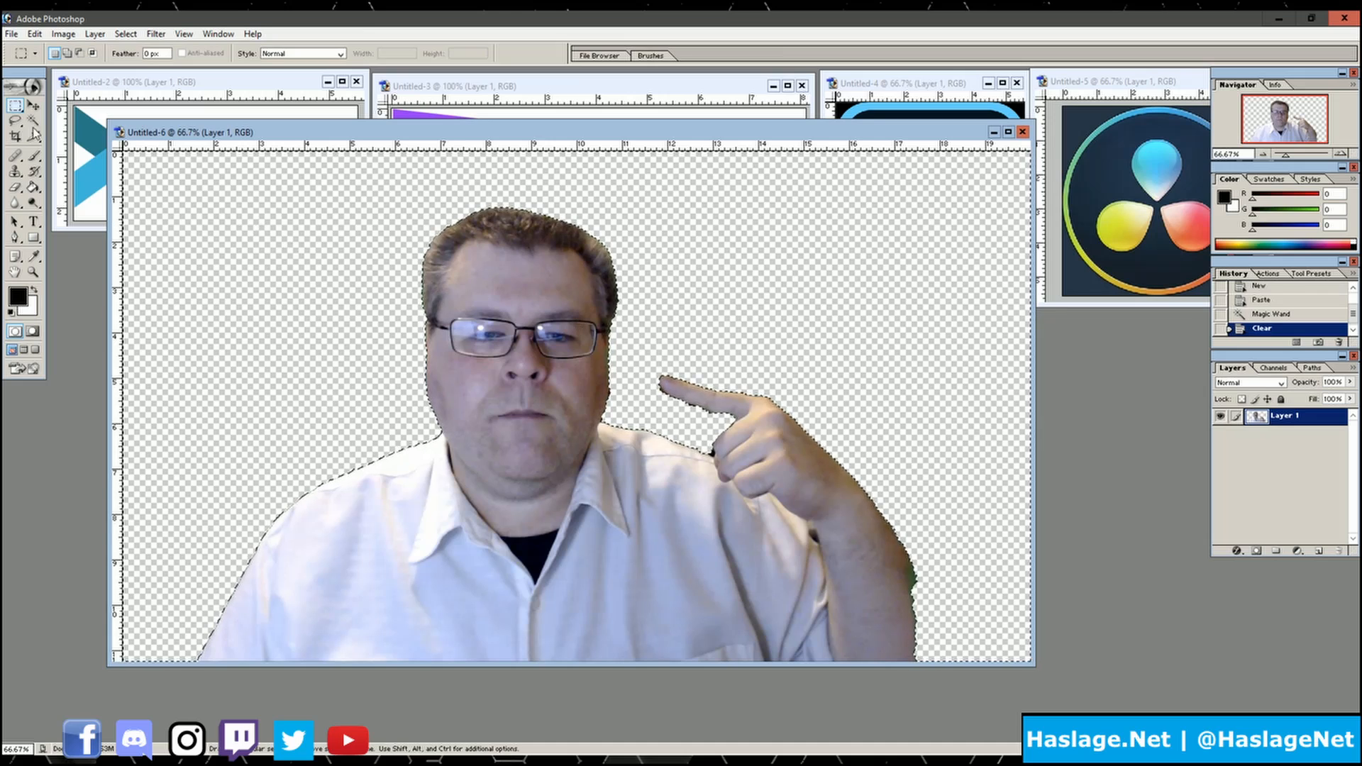
key(ctrl+d)
- Clean up the leftover background around the portrait's shoulder and hand with the Eraser and Magic Wand
key(e)
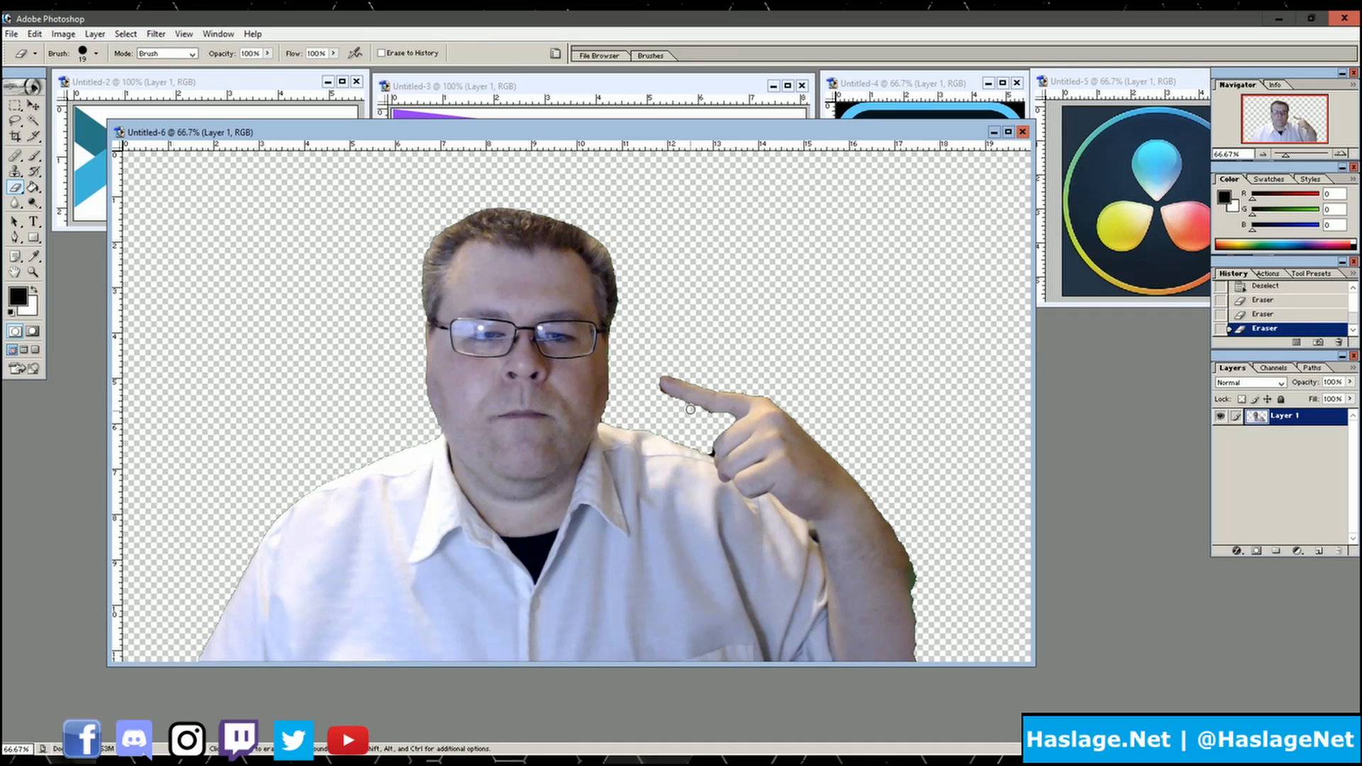
click(33, 121)
click(699, 454)
- Open the hexagon pattern image unlockable-1.jpg from the Backgrounds folder in Pictures
click(13, 36)
click(35, 64)
click(216, 305)
double_click(449, 254)
double_click(363, 353)
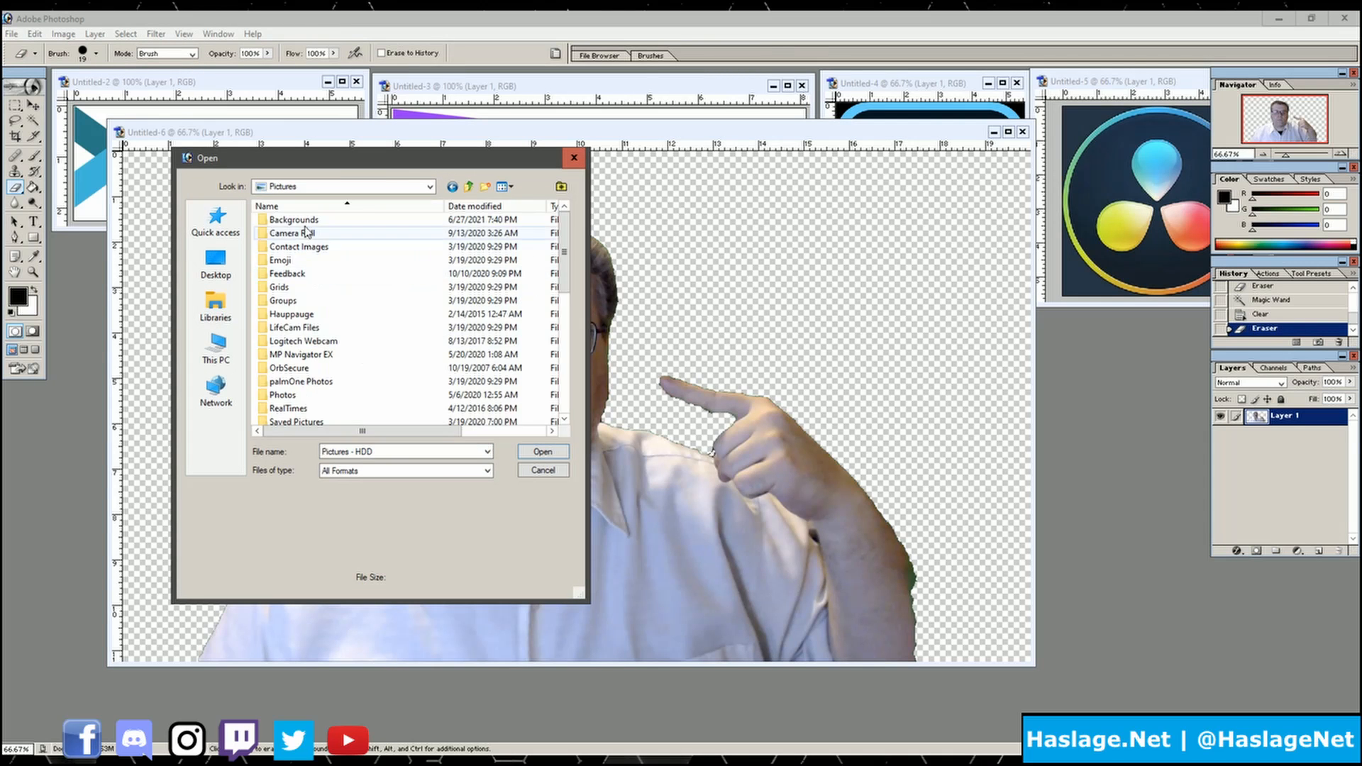
double_click(304, 221)
double_click(301, 407)
scroll(435, 333, down, 8)
double_click(520, 214)
- Resize unlockable-1.jpg to a width of 1920 pixels with constrained proportions
click(63, 34)
click(94, 136)
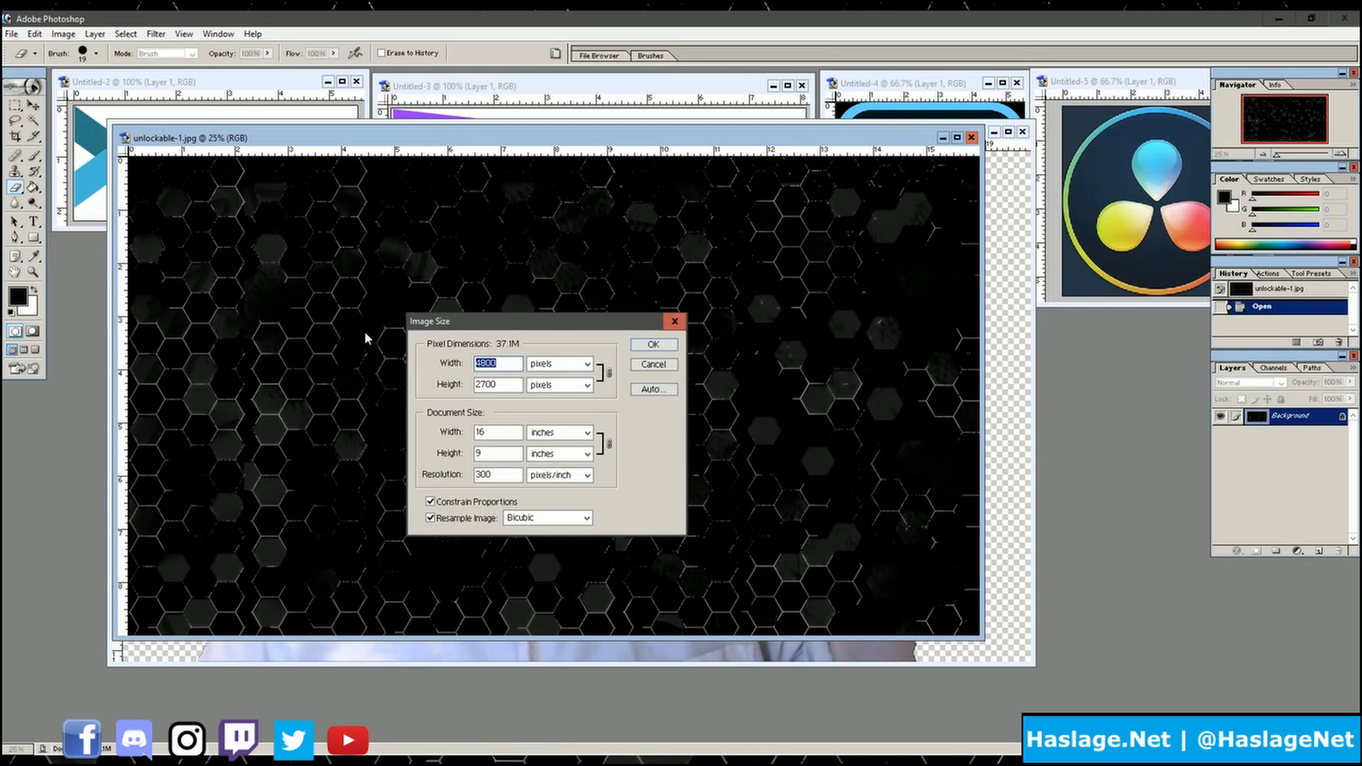
text(1920)
key(Return)
- Copy the whole hexagon image into the portrait document and move its layer below the portrait layer
key(ctrl+a)
key(ctrl+c)
click(572, 135)
click(13, 34)
mouse_move(35, 34)
click(54, 161)
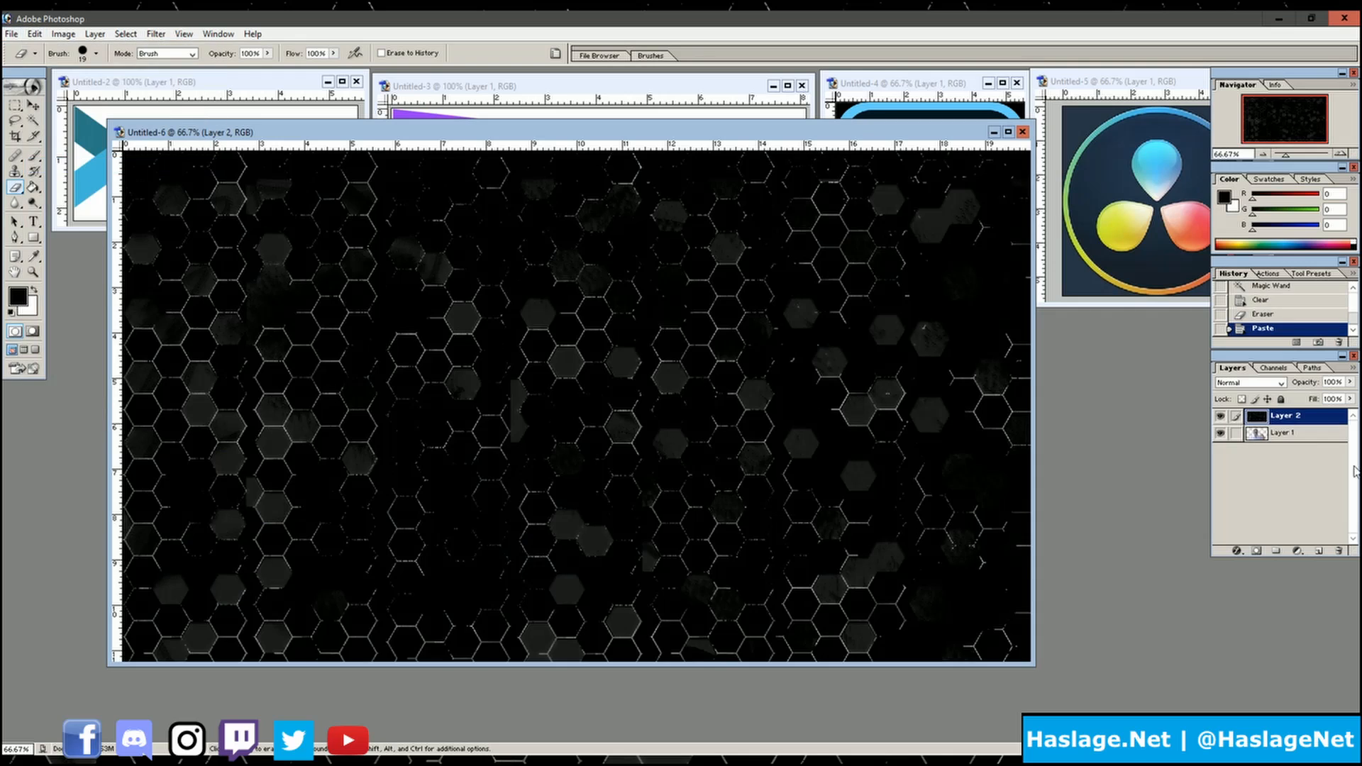
drag(1288, 416, 1288, 439)
- Move the composite document's window aside and close unlockable-1.jpg
drag(663, 131, 692, 157)
click(459, 138)
click(681, 295)
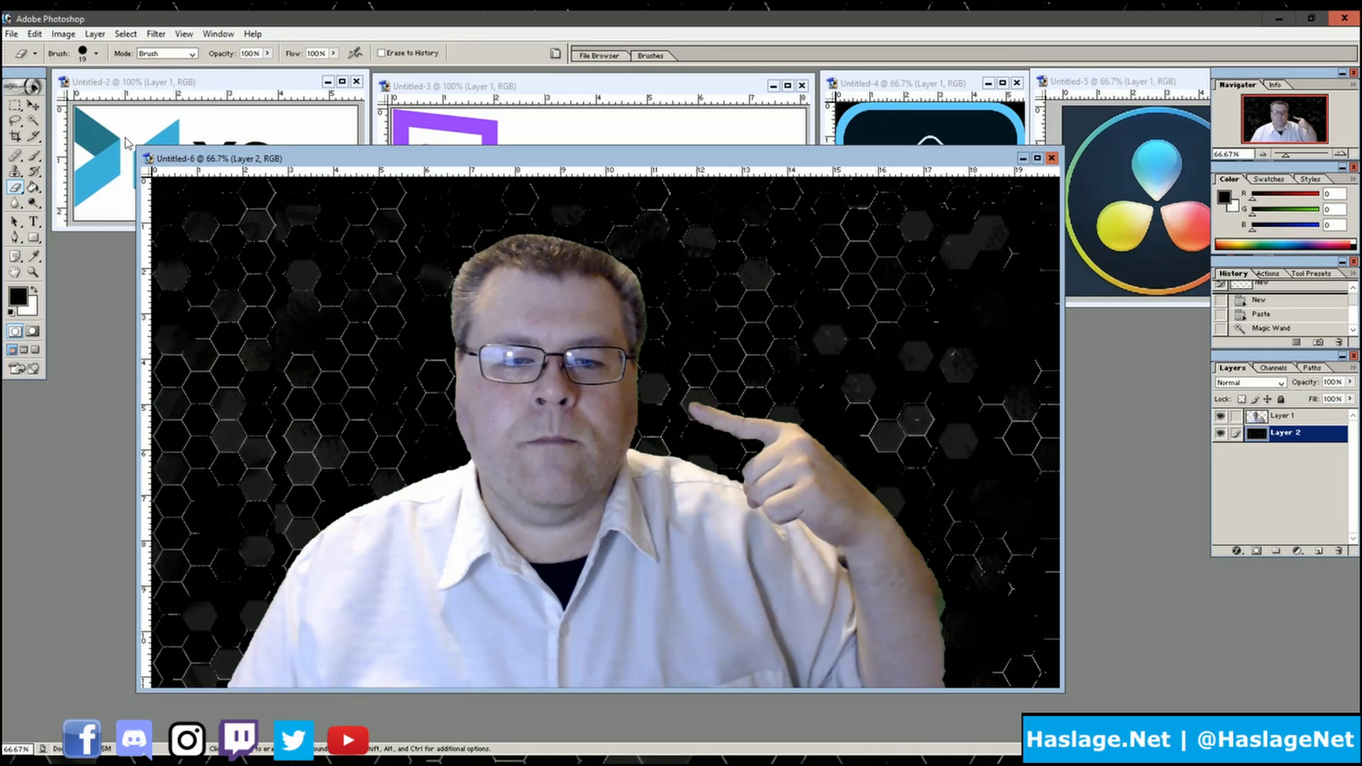
- Save the composite as thumbnail.psd in the video project's folder under Videos\YouTube
click(11, 35)
click(42, 163)
click(211, 301)
double_click(462, 288)
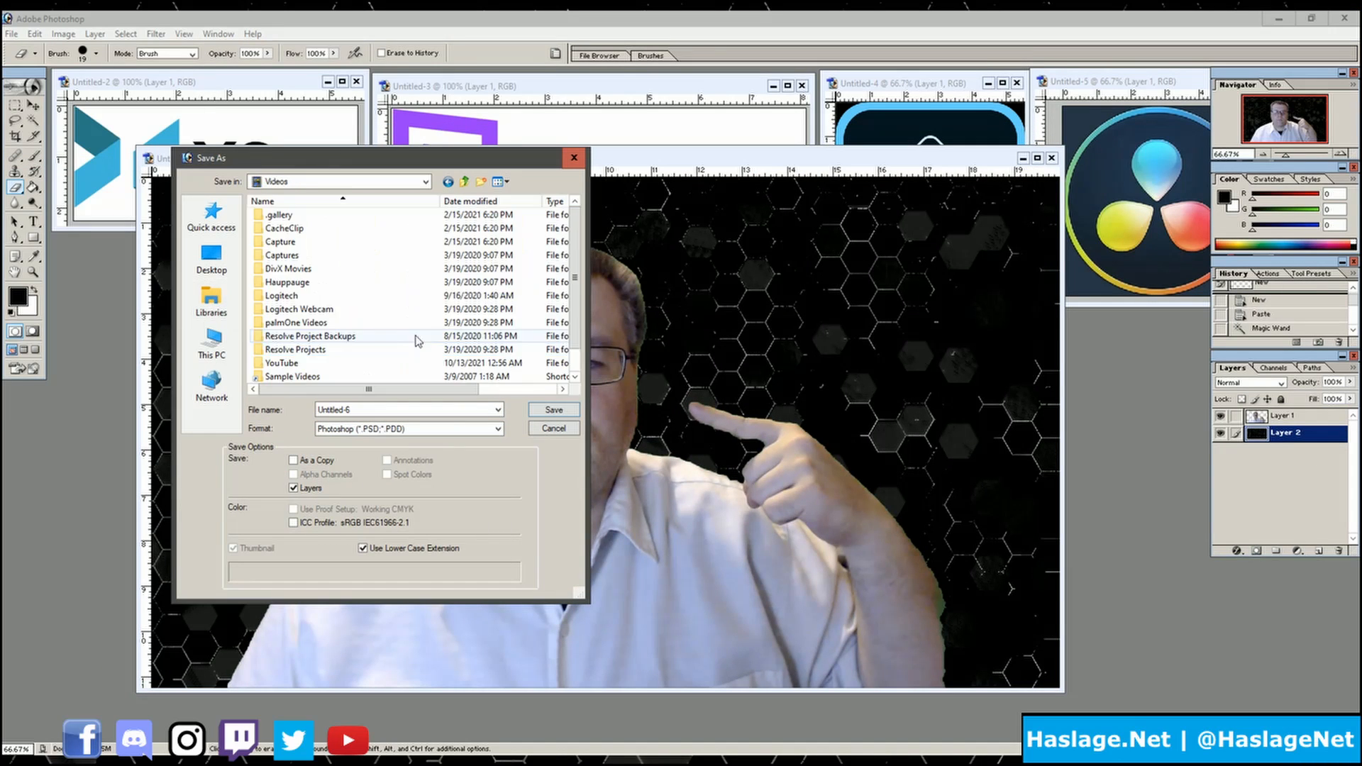
double_click(281, 365)
double_click(282, 230)
double_click(282, 230)
double_click(279, 218)
double_click(461, 302)
double_click(294, 252)
click(673, 294)
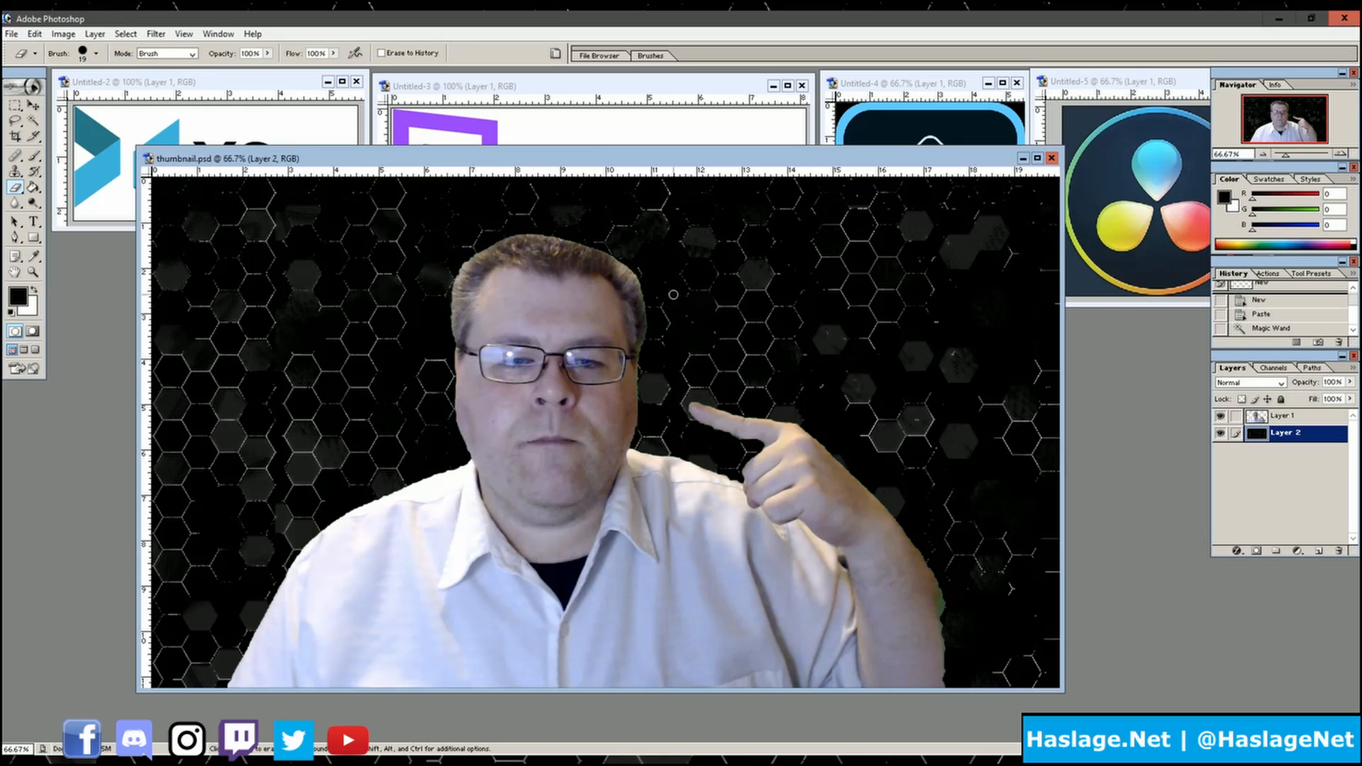
- Move the XSplit logo document over the thumbnail and remove the logo's white background with the Magic Wand
click(281, 83)
drag(262, 82, 453, 199)
key(w)
click(339, 241)
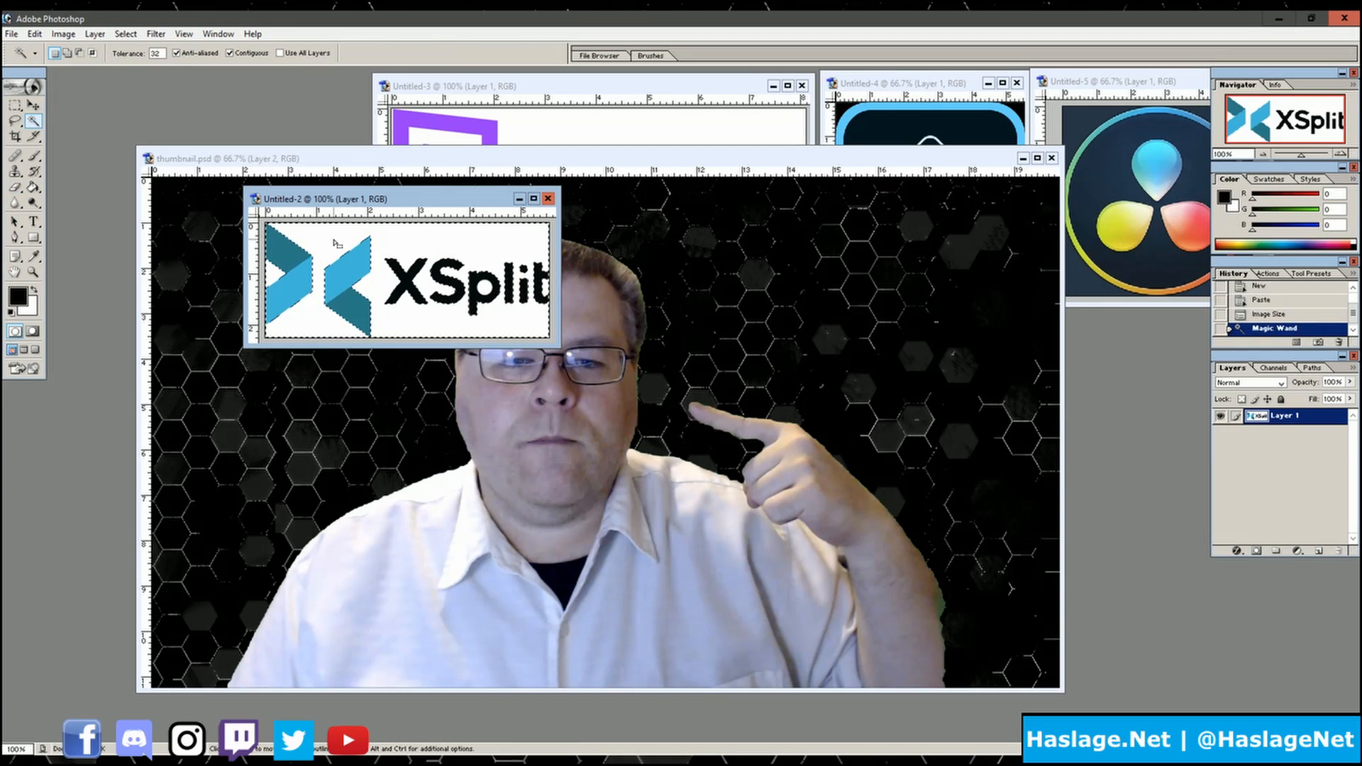
key(Delete)
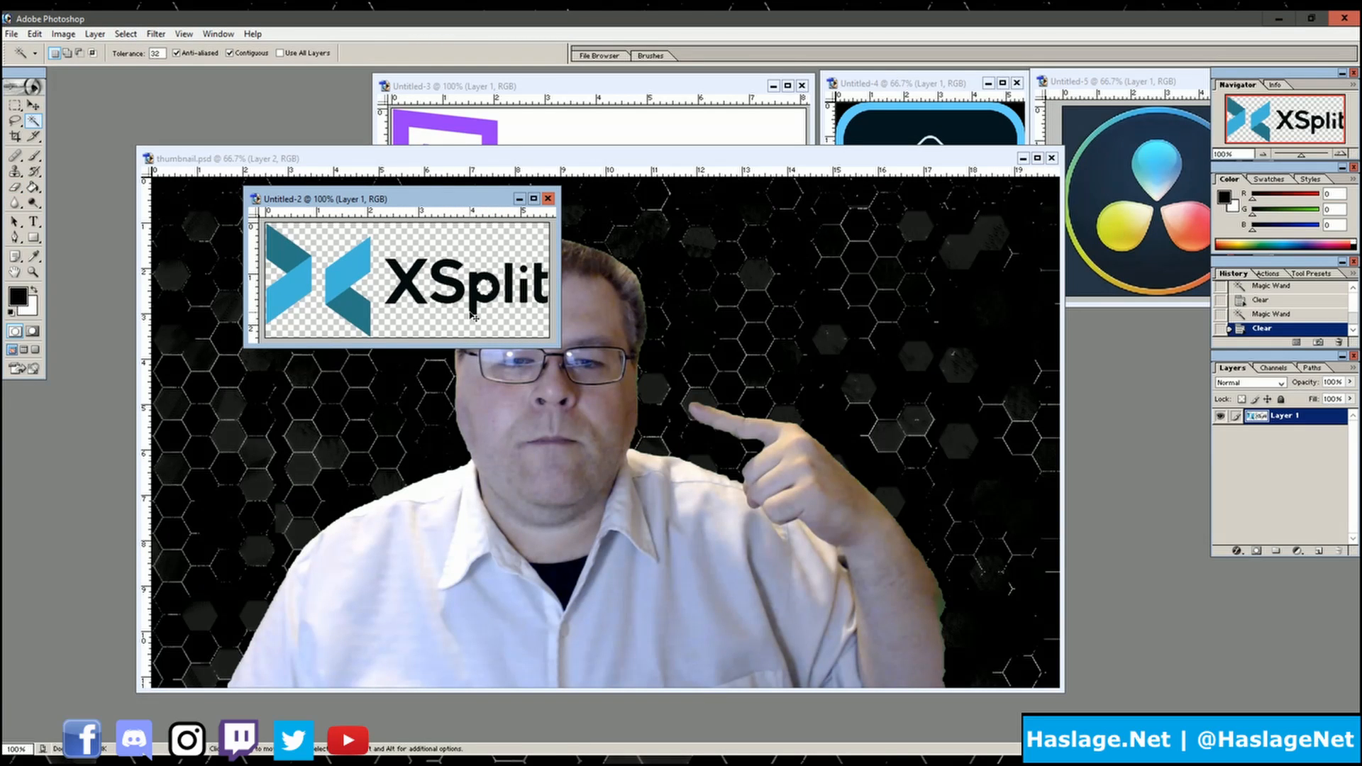
- Rotate the XSplit logo's canvas 45° counterclockwise, and place the logo in the thumbnail above the portrait layer, over the shirt below XSplit-side shoulder
drag(559, 346, 645, 475)
click(63, 33)
mouse_move(153, 167)
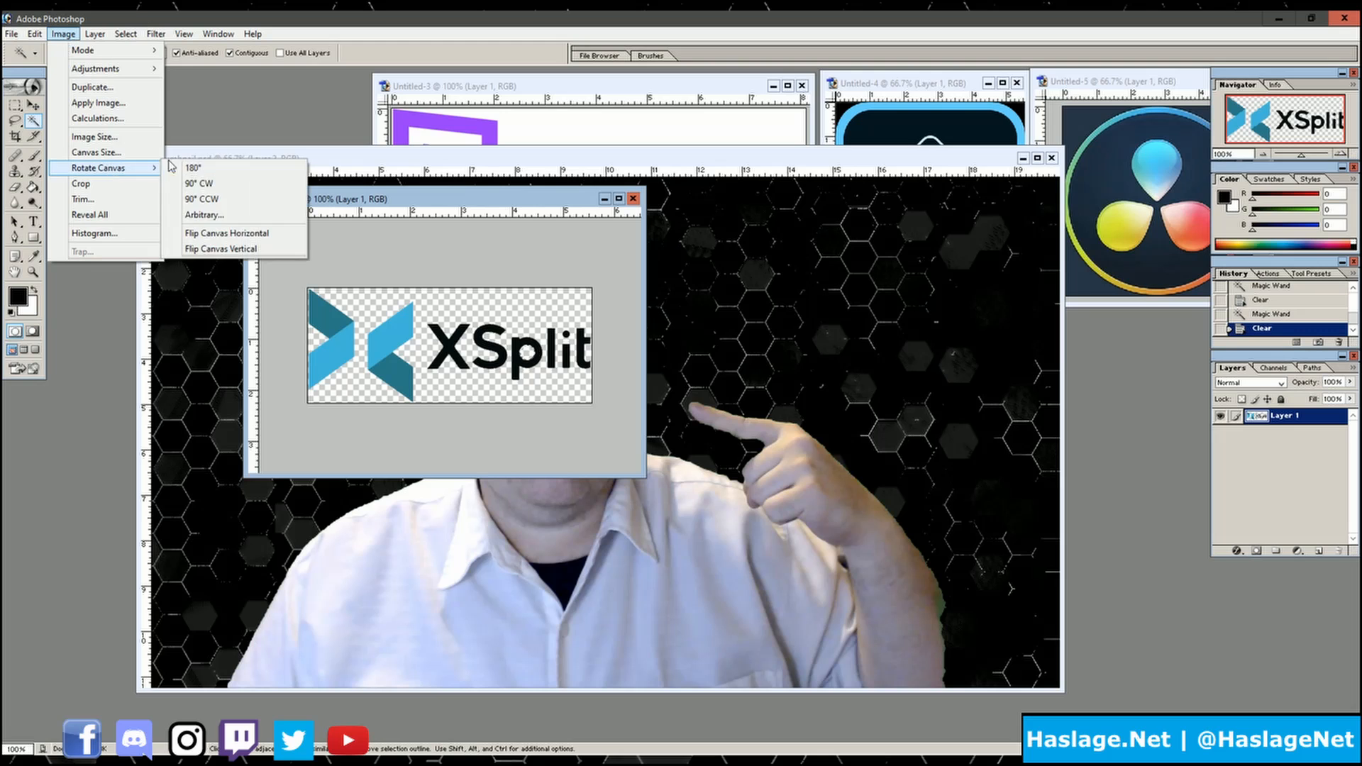
click(205, 214)
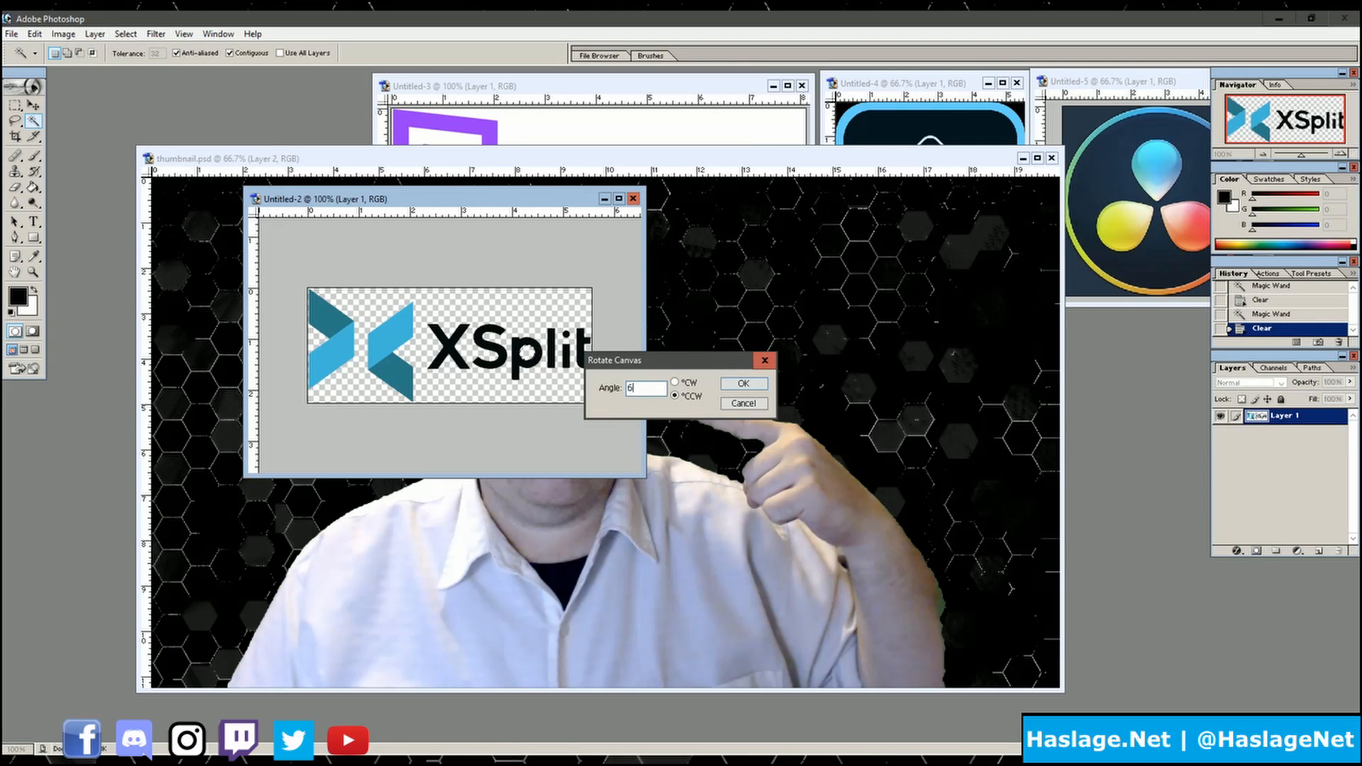
text(45)
key(Return)
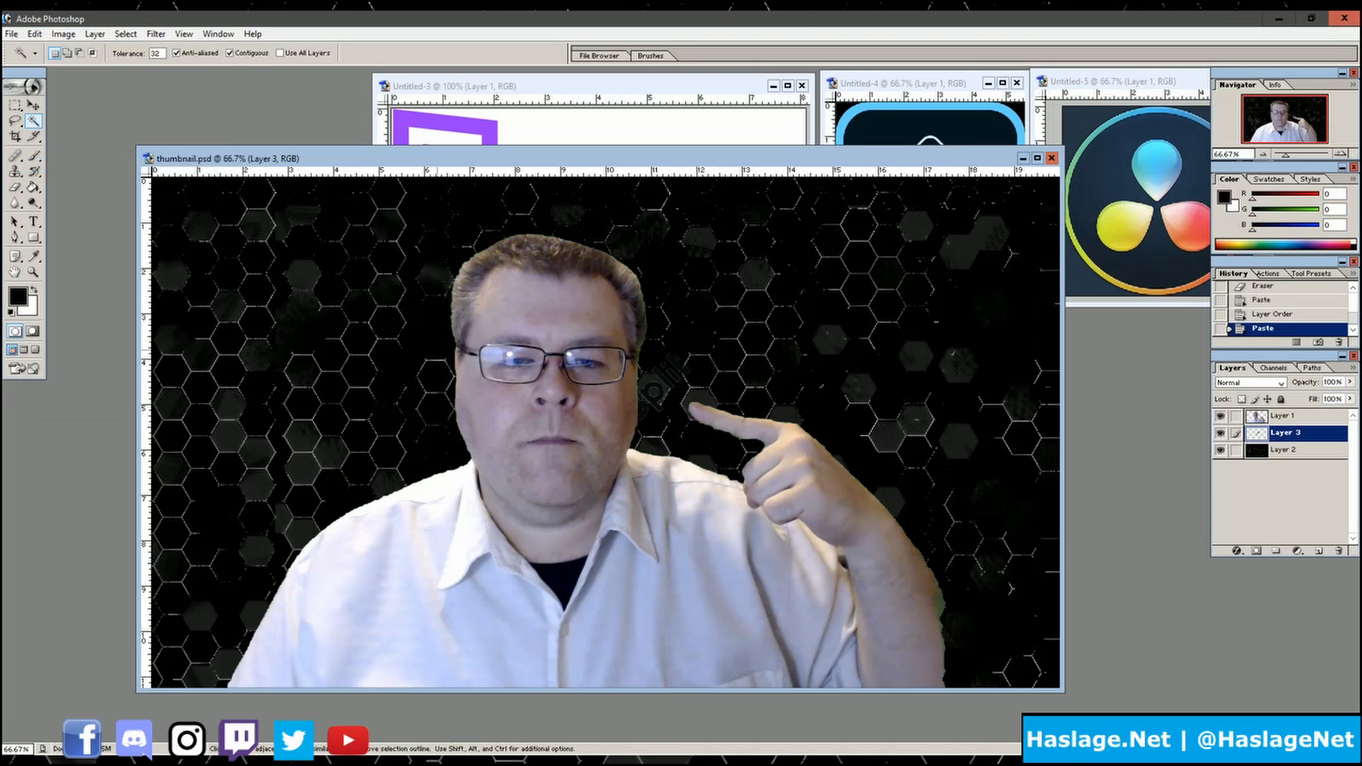
drag(1305, 412, 1303, 411)
drag(594, 468, 346, 622)
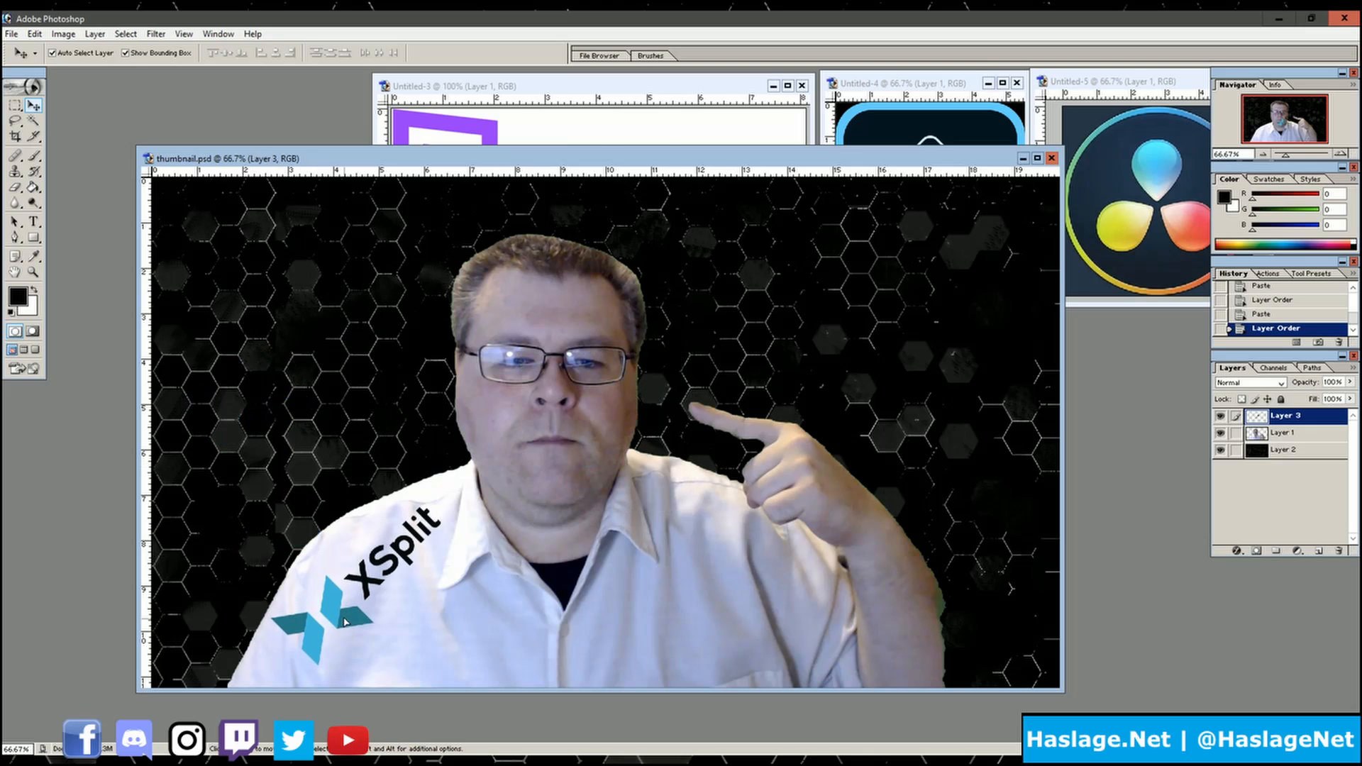
- Remove the white background around the Gamecaster logo and its lettering with the Magic Wand
click(605, 86)
key(w)
click(646, 126)
key(Delete)
click(725, 173)
key(Delete)
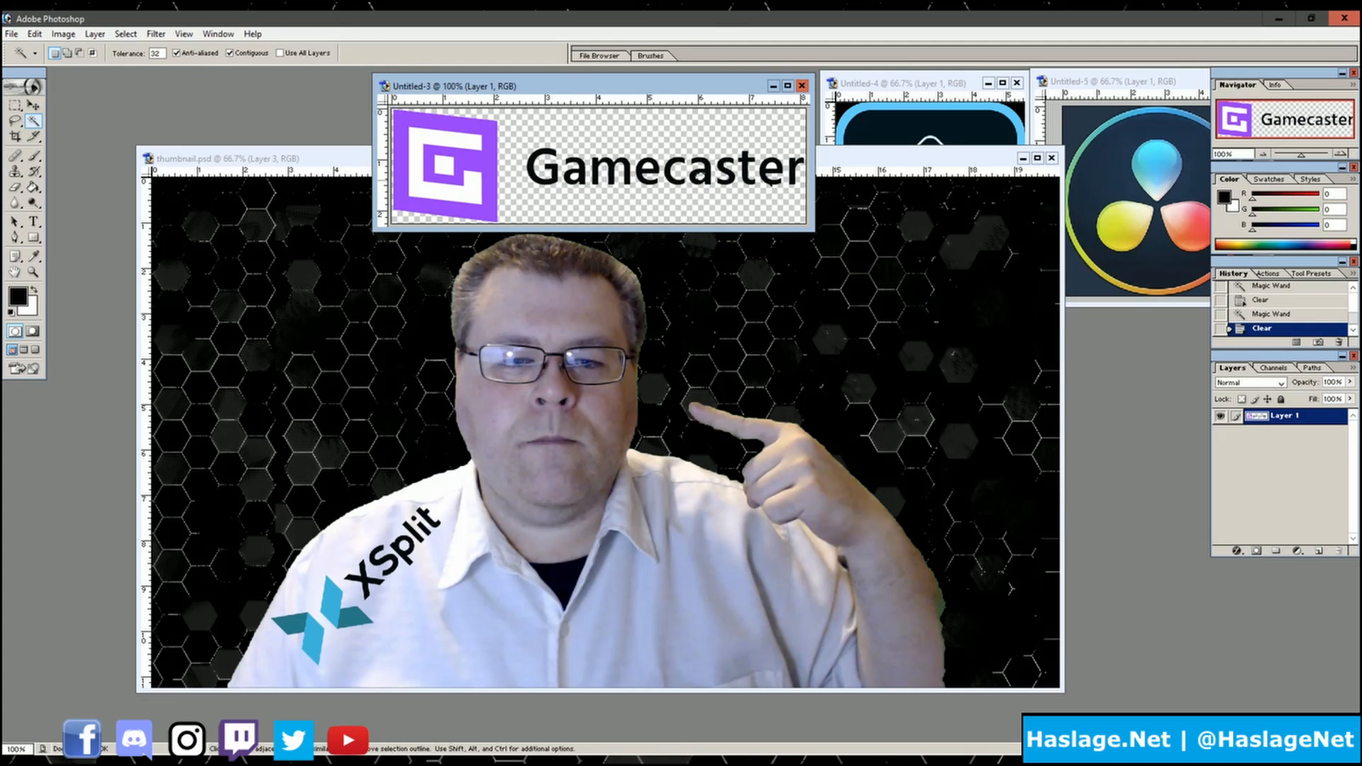
- Rotate the Gamecaster logo's canvas clockwise, and paste the logo into the thumbnail over the shirt, below the pointing hand
click(64, 34)
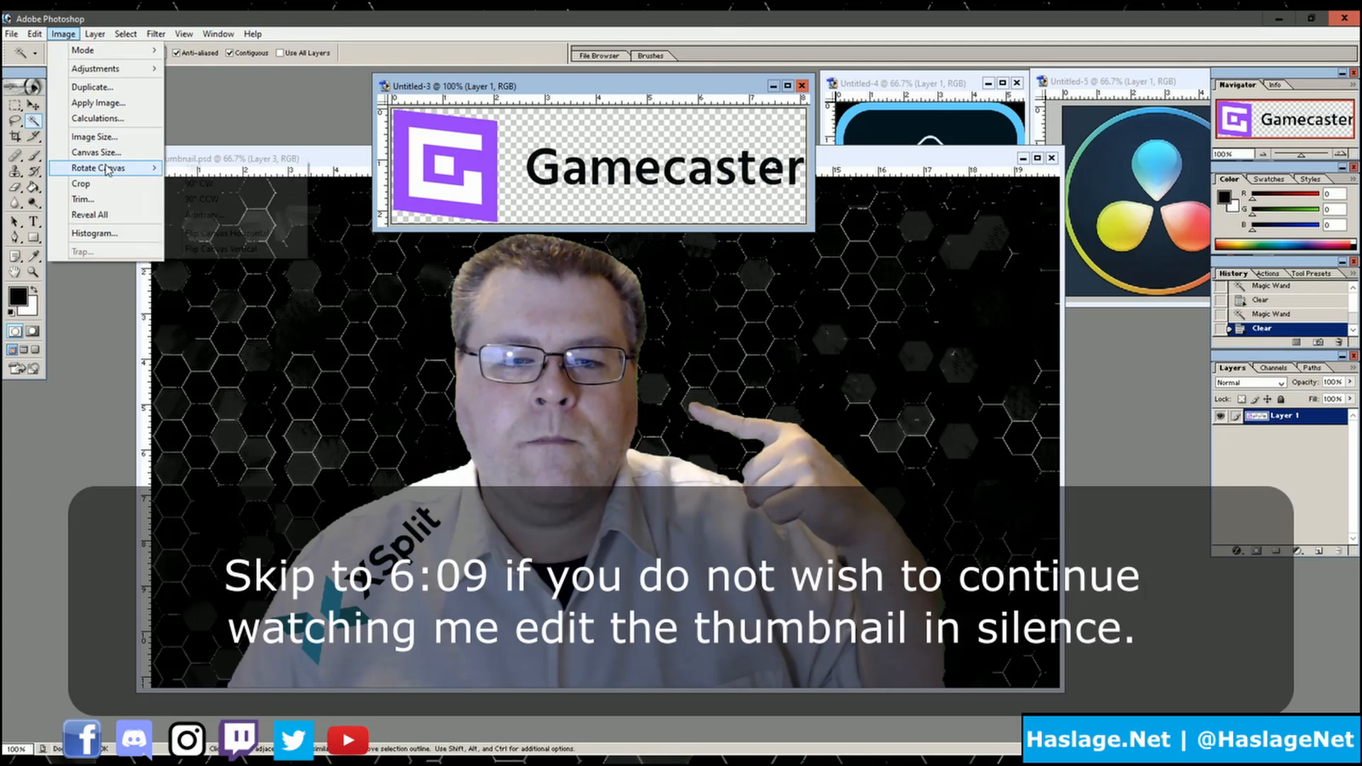
mouse_move(113, 171)
click(190, 214)
click(758, 363)
drag(811, 225, 823, 497)
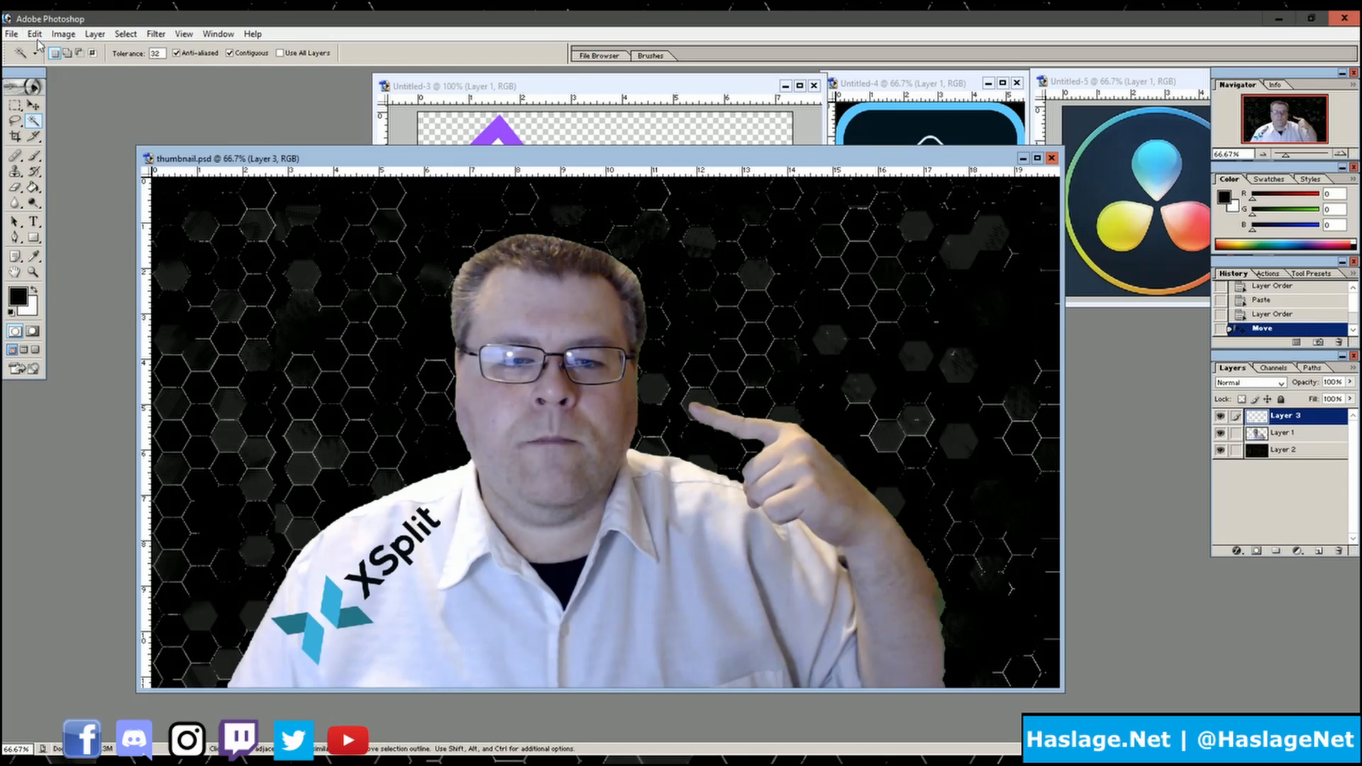
key(ctrl+v)
drag(548, 374, 676, 511)
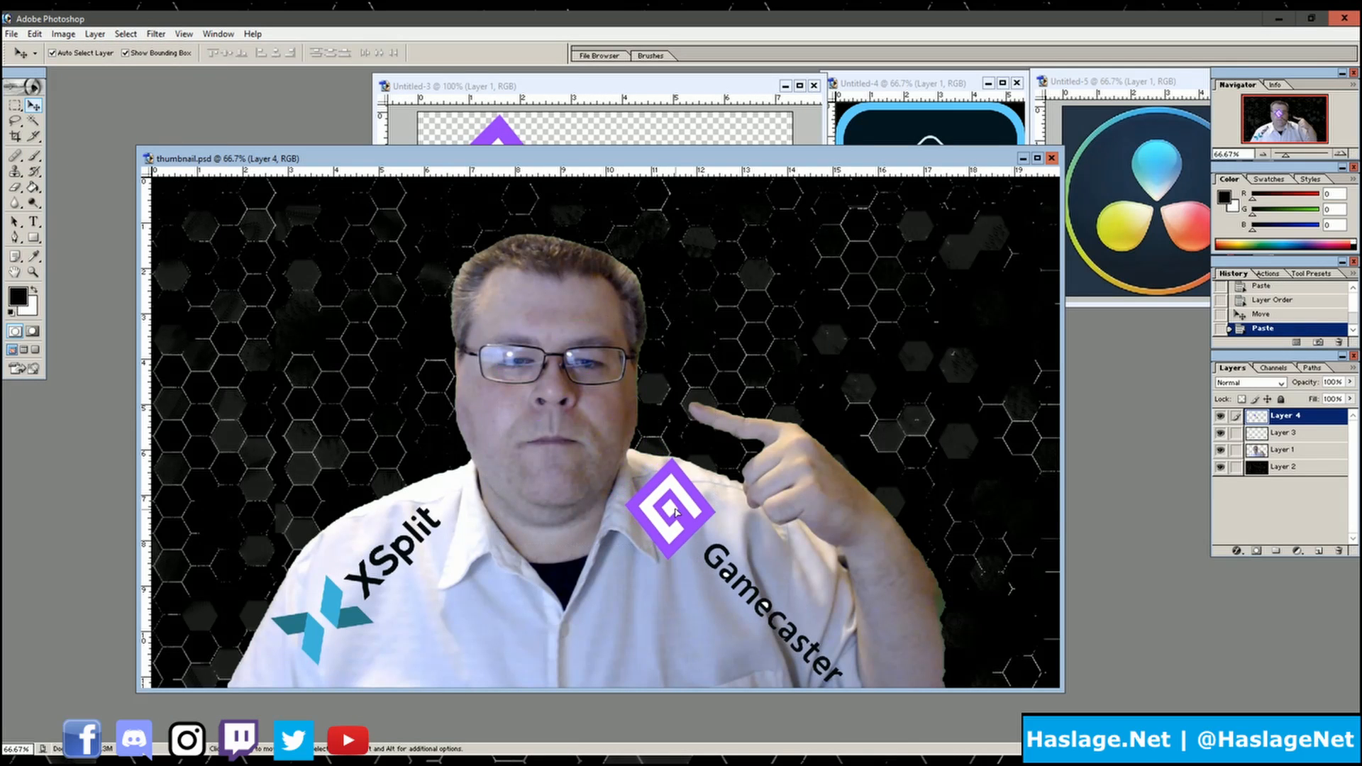
- Minimize the Gamecaster document, move the Photoshop logo document over the thumbnail and clear its outer corners with the Magic Wand
key(w)
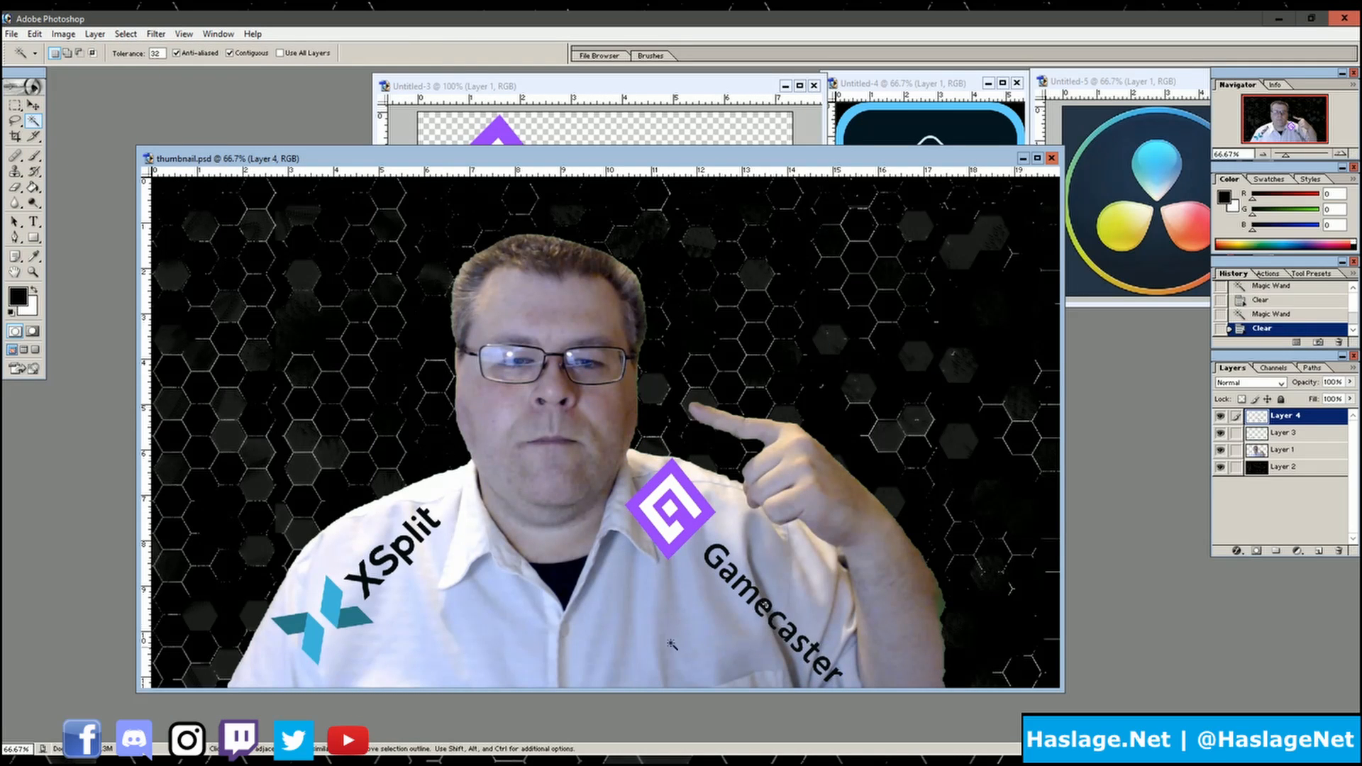
key(m)
key(ctrl+d)
click(785, 86)
drag(902, 84, 541, 89)
click(33, 121)
click(480, 112)
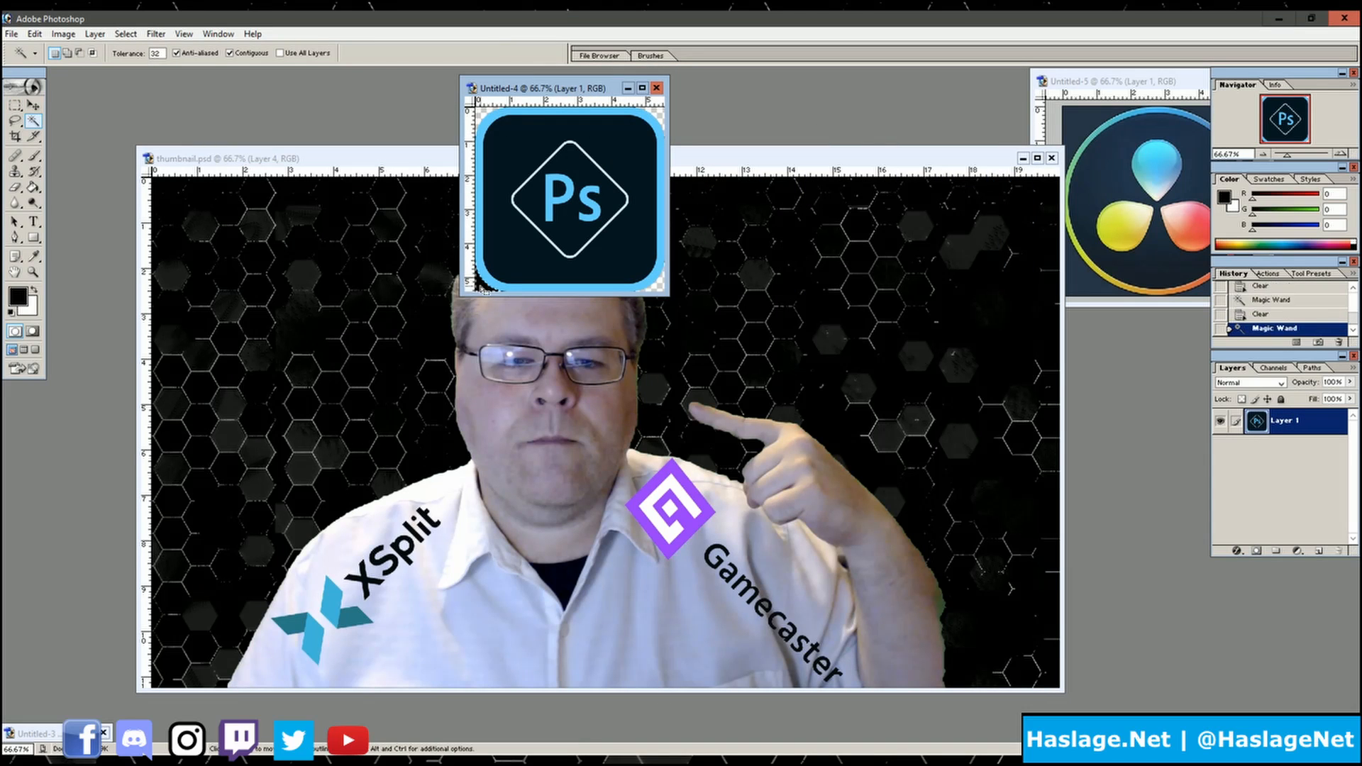
- Copy the Photoshop logo into the thumbnail and place it in the image's lower-right corner
click(34, 34)
click(69, 134)
click(213, 158)
click(34, 34)
click(66, 164)
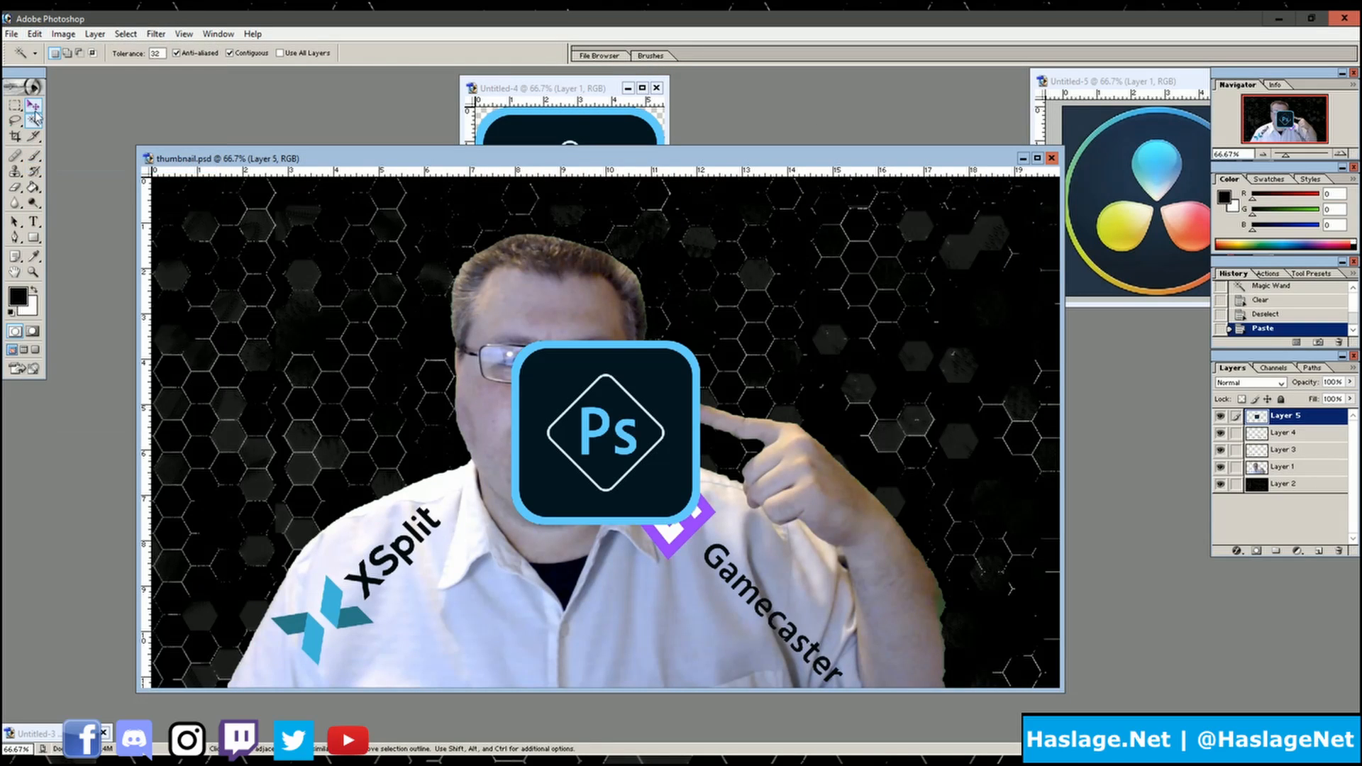
drag(607, 438, 958, 595)
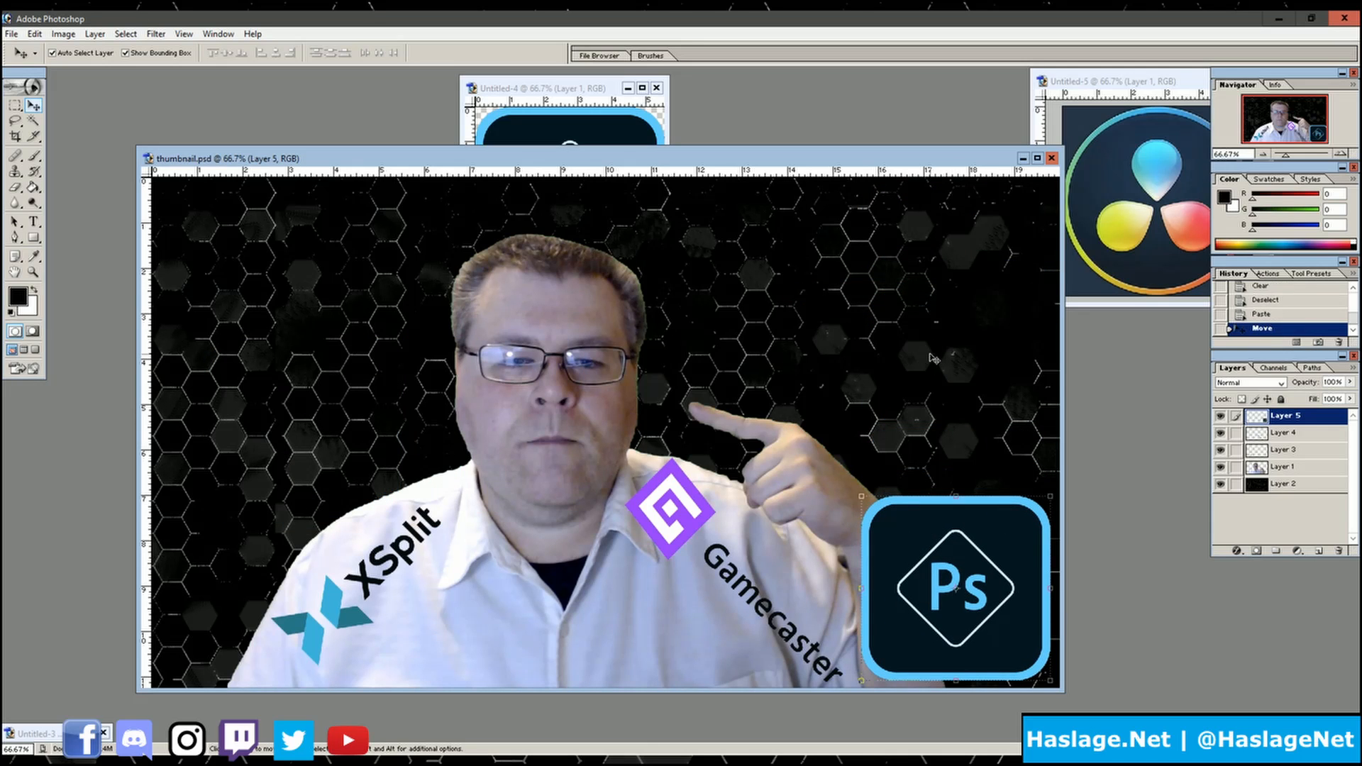
- Clear the corners around the round DaVinci Resolve logo with the Magic Wand and copy the whole logo image
drag(1093, 80, 671, 158)
key(w)
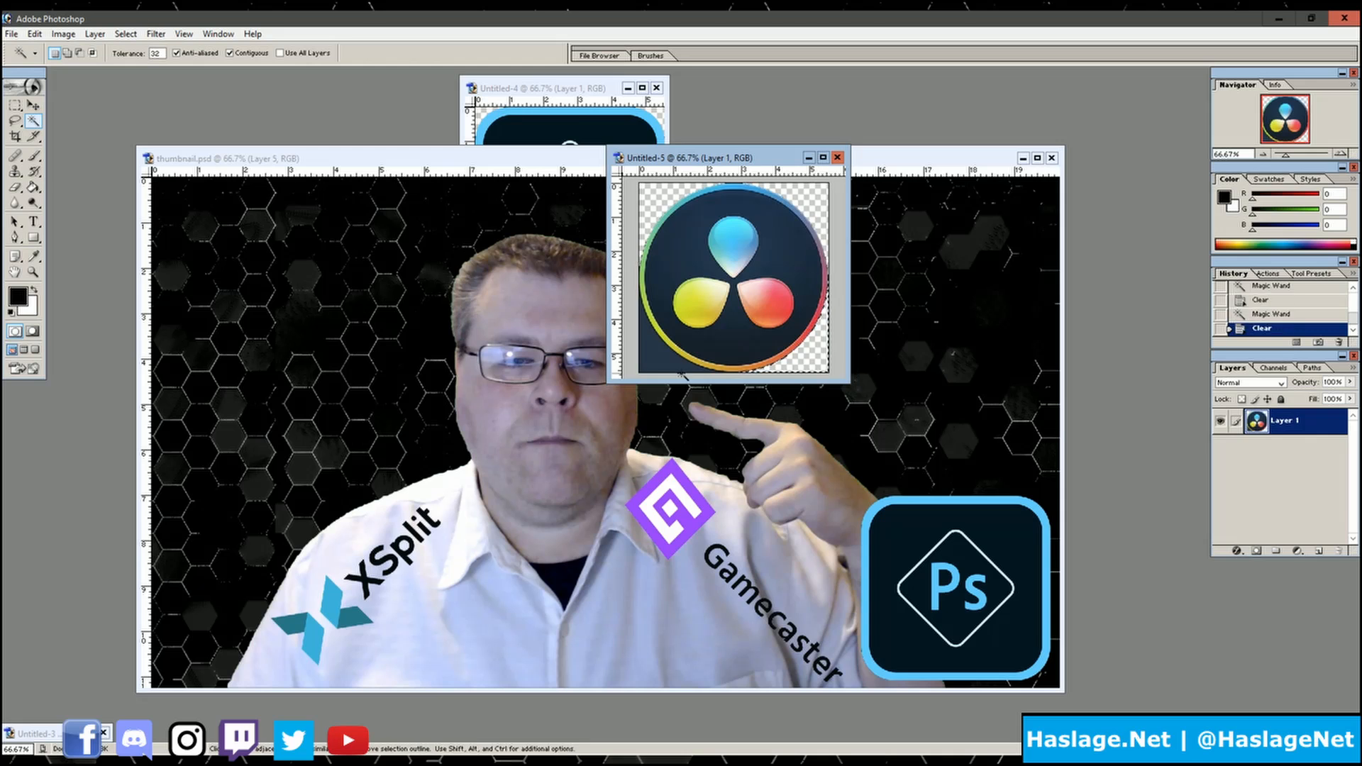
key(ctrl+a)
key(ctrl+c)
- Paste the DaVinci Resolve logo into the thumbnail and place it on the shirt between the XSplit and Gamecaster logos
click(397, 158)
click(35, 34)
click(64, 165)
click(34, 105)
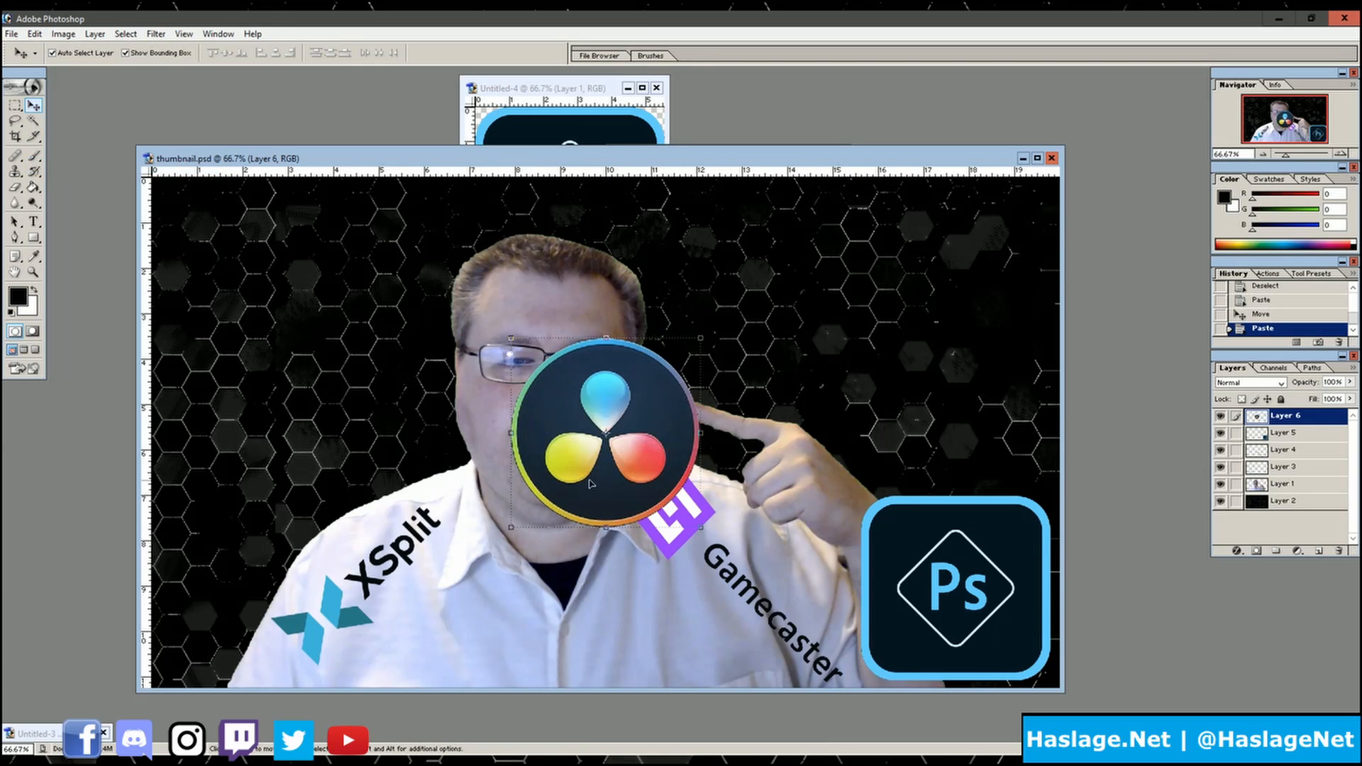
drag(603, 437, 541, 588)
- Add the centred title "How I Produce Videos" across the upper part of the thumbnail and color its text white
click(34, 221)
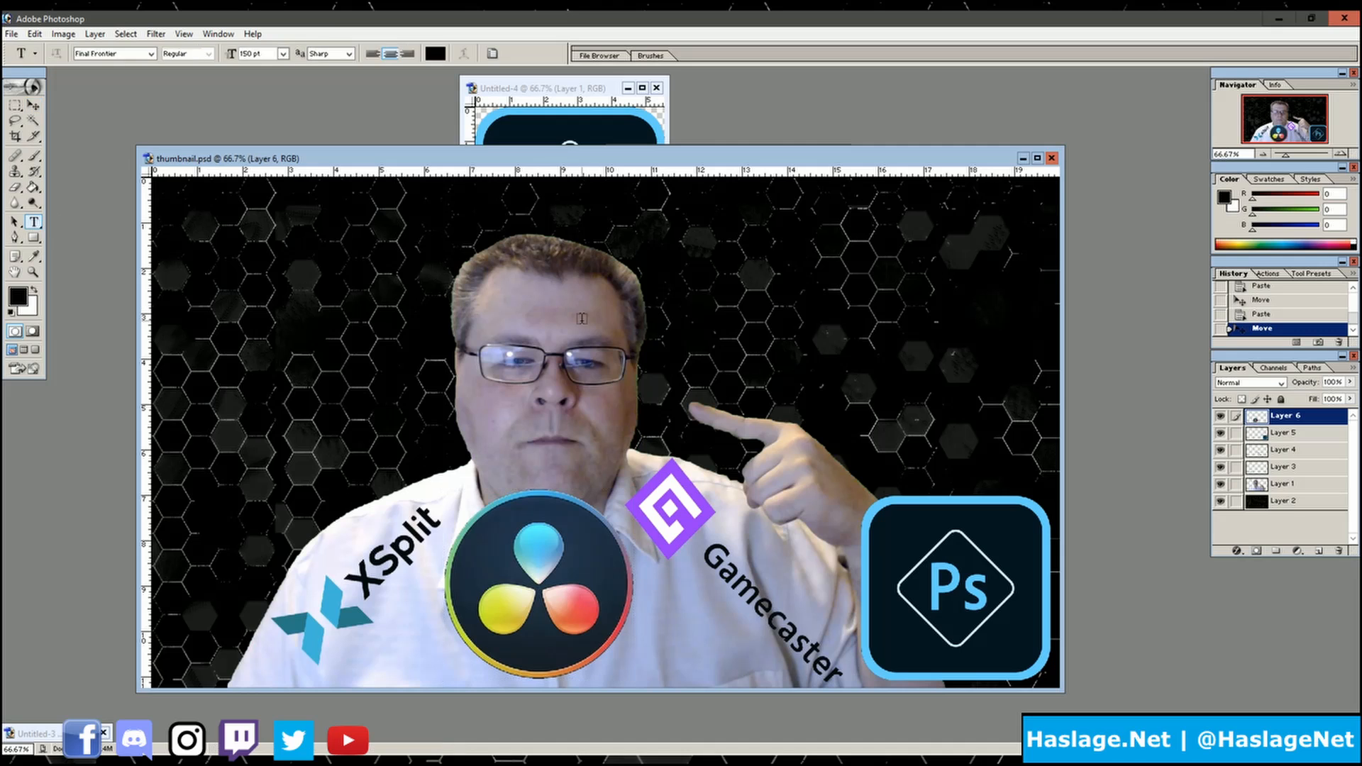
text(How I Produce Videos)
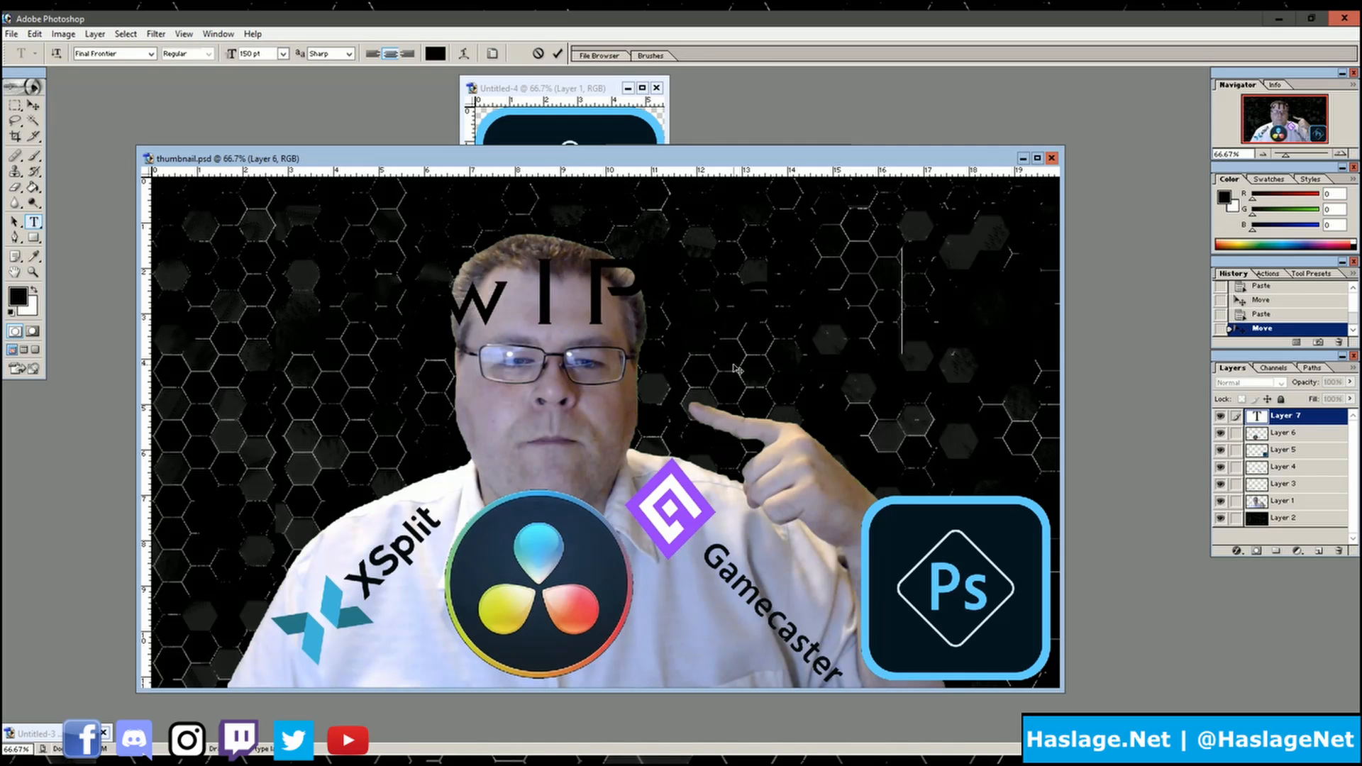
key(ctrl+a)
click(441, 58)
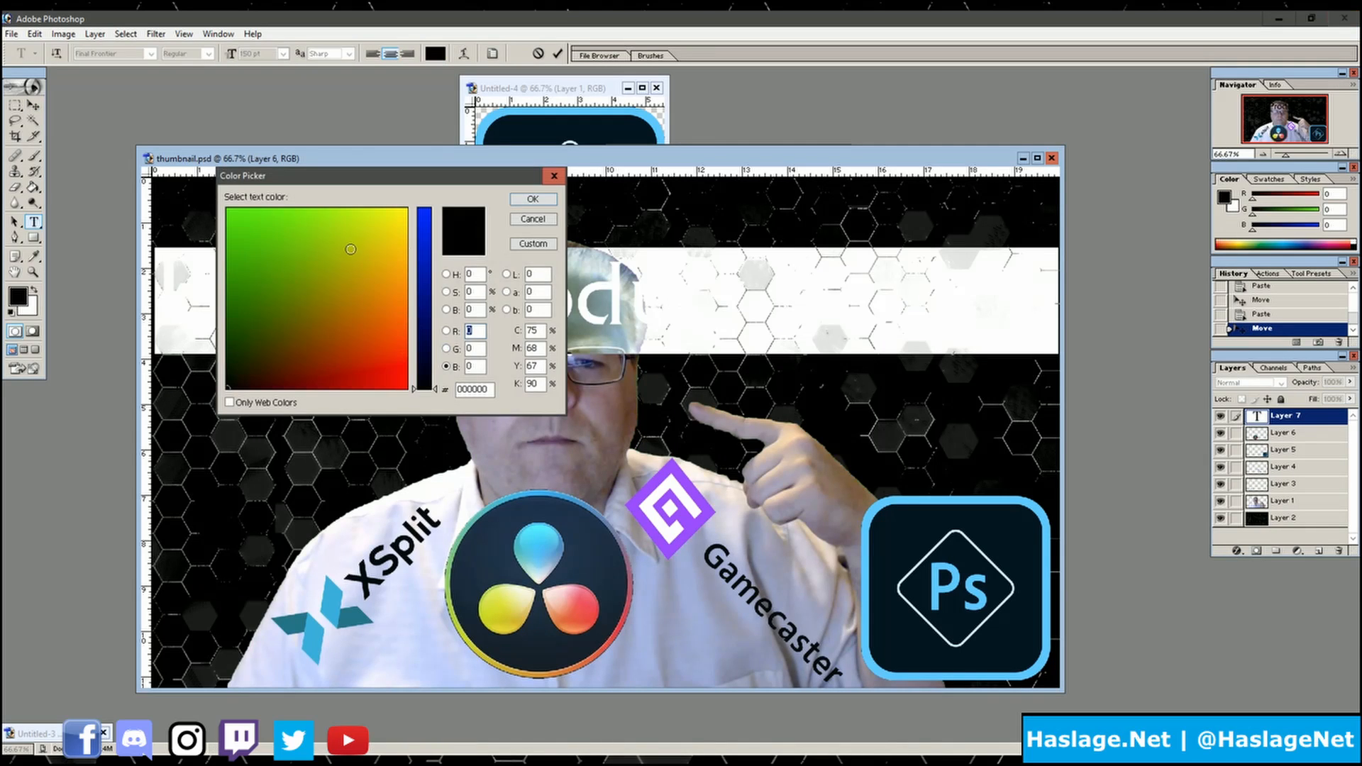
click(407, 208)
click(424, 208)
click(519, 204)
- Set the title's font to Verdana at 200 pt
click(151, 55)
scroll(135, 129, down, 20)
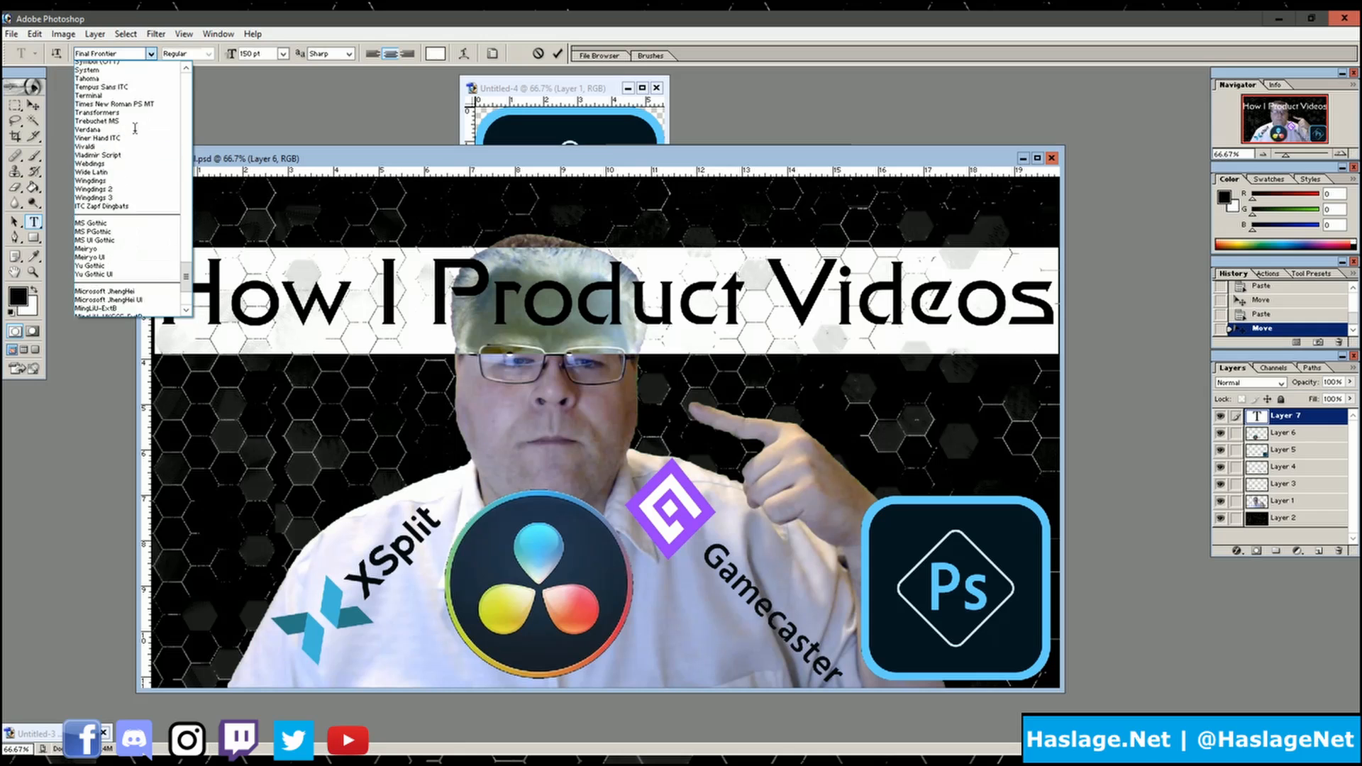
click(128, 167)
drag(239, 54, 249, 54)
text(20)
key(Return)
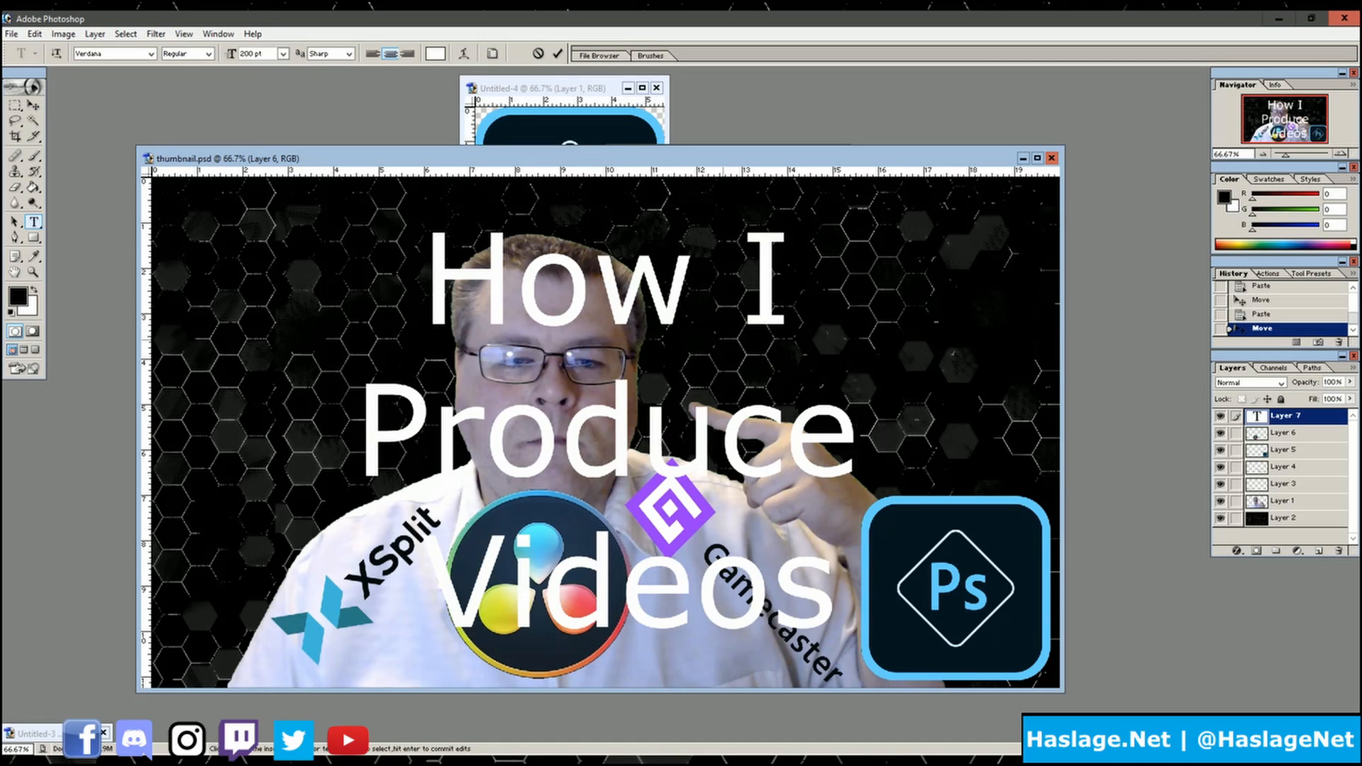
- Redo the title's line breaks so that "How I", "Produce" and "Videos" each sit on their own line
key(Delete)
key(Delete)
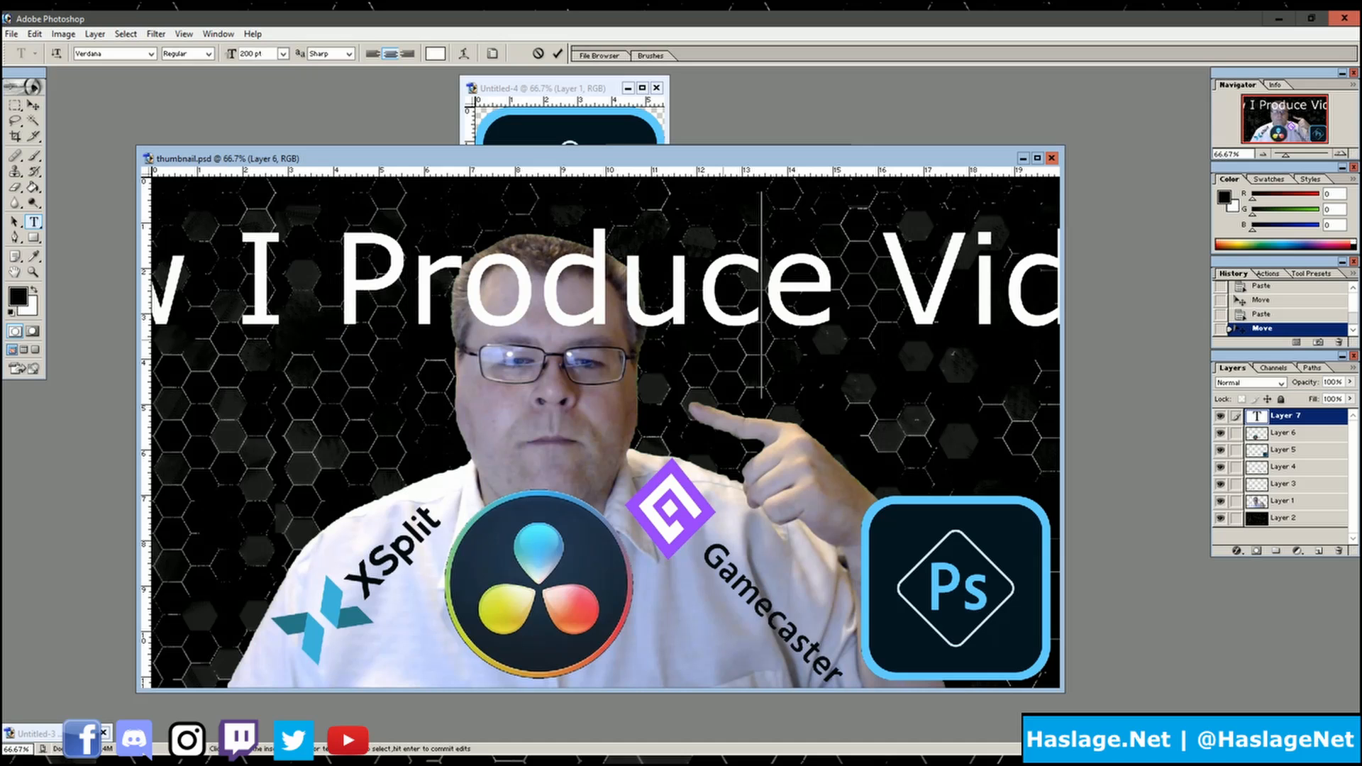
key(Return)
key(Return)
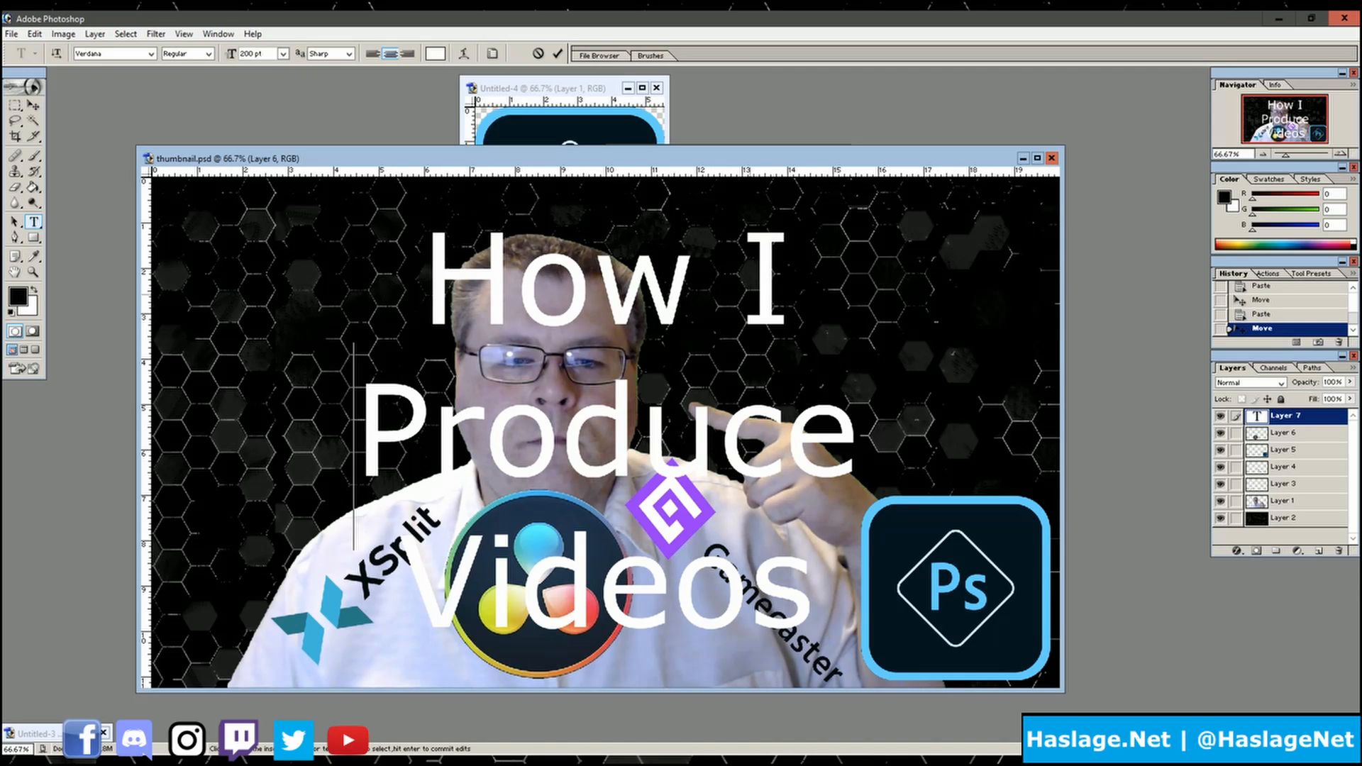
- Add a thick red outside Stroke to the title layer and nudge the title slightly up and to the left
right_click(1284, 419)
click(1280, 444)
click(796, 499)
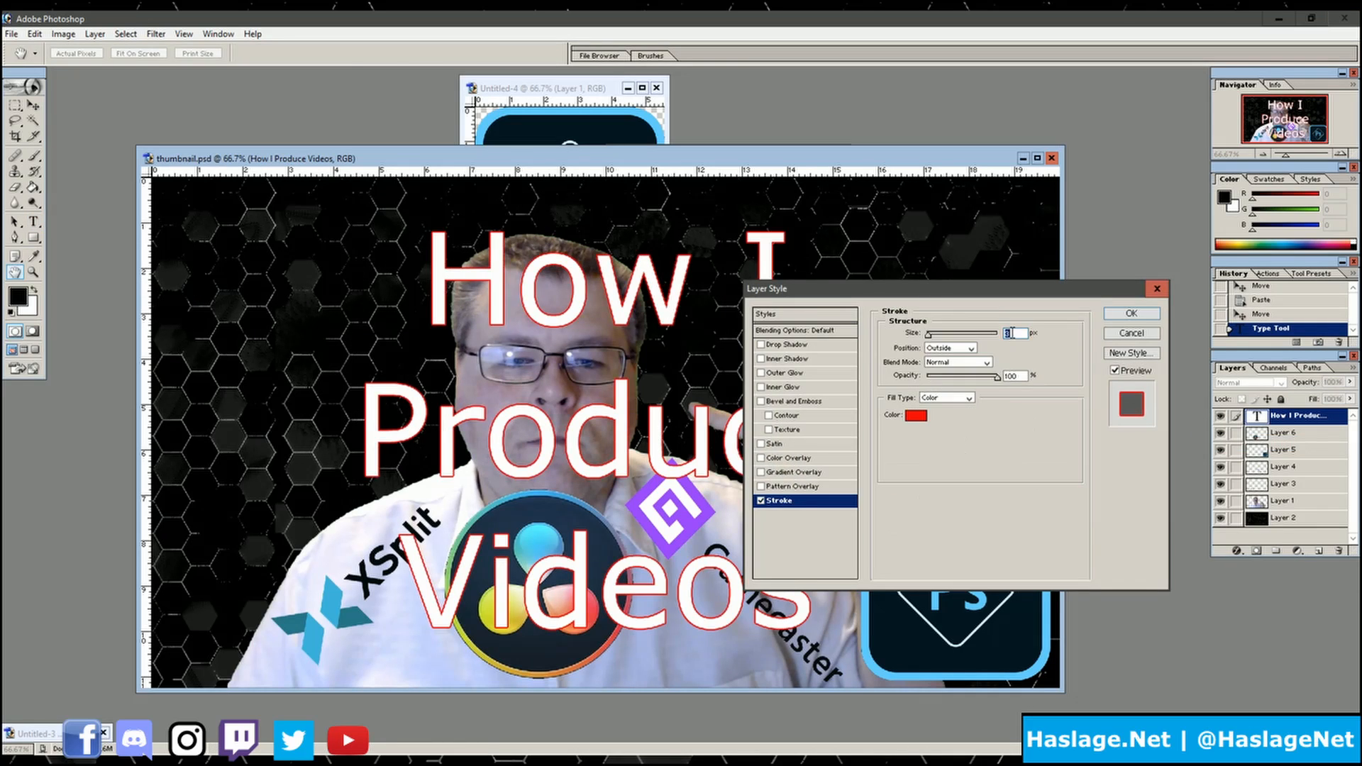
key(Return)
key(v)
drag(610, 434, 607, 429)
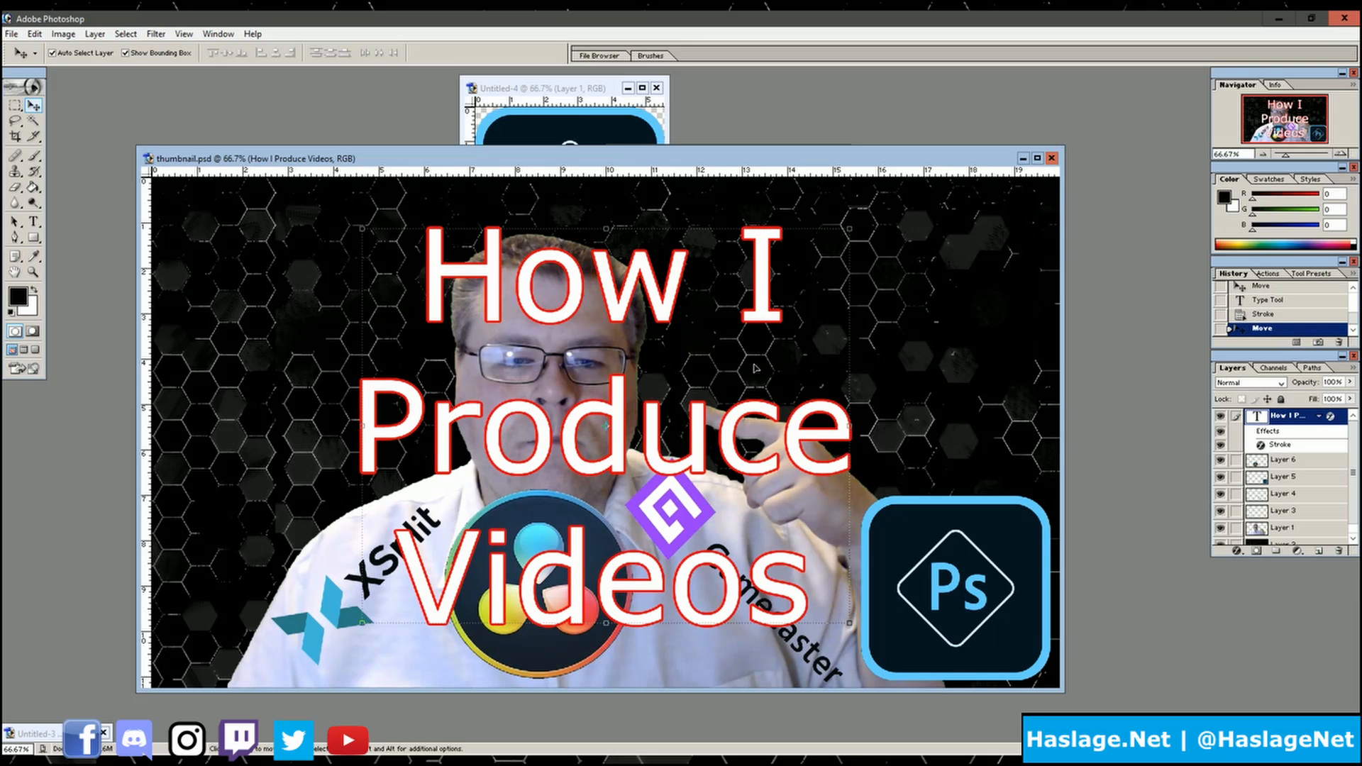
- Move the DaVinci Resolve logo to the thumbnail's upper-left corner and the Photoshop logo to its upper-right corner
click(1285, 464)
drag(540, 586, 256, 282)
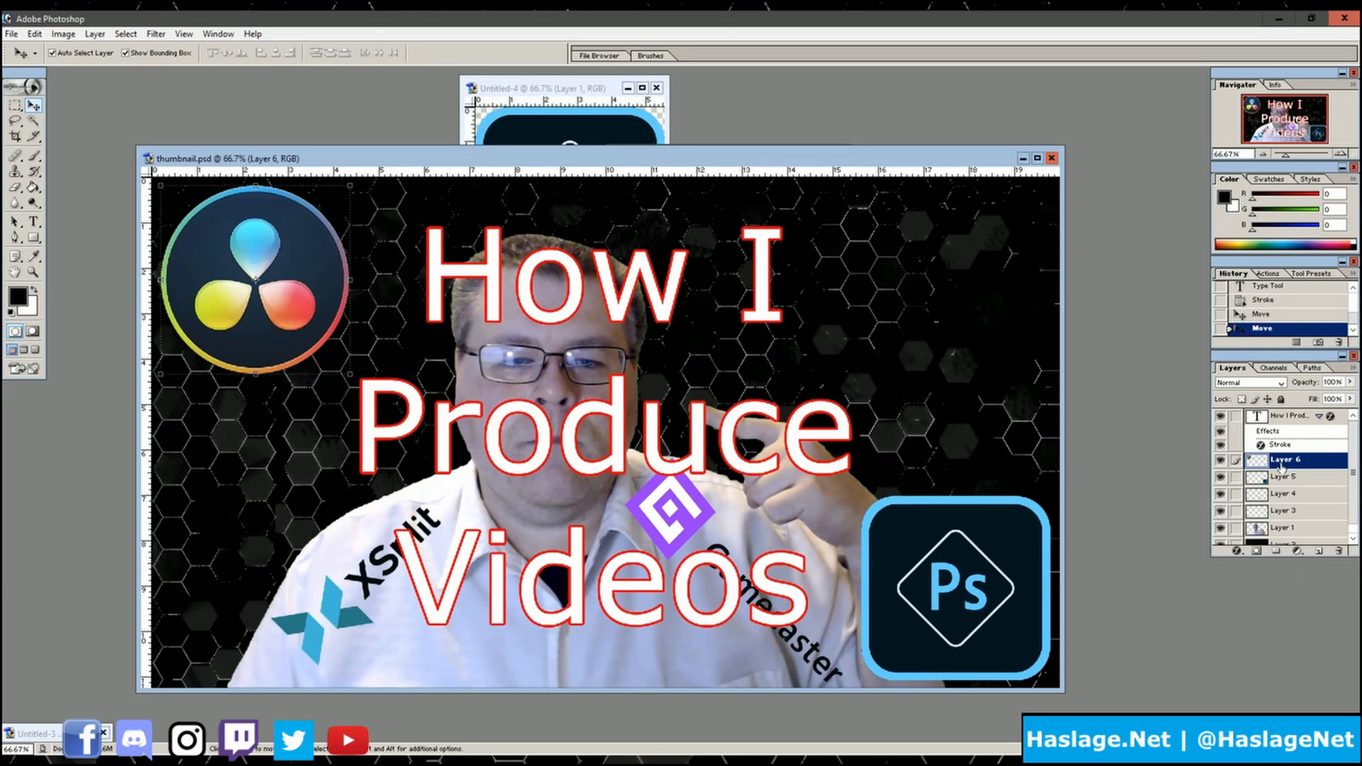
drag(959, 591, 956, 285)
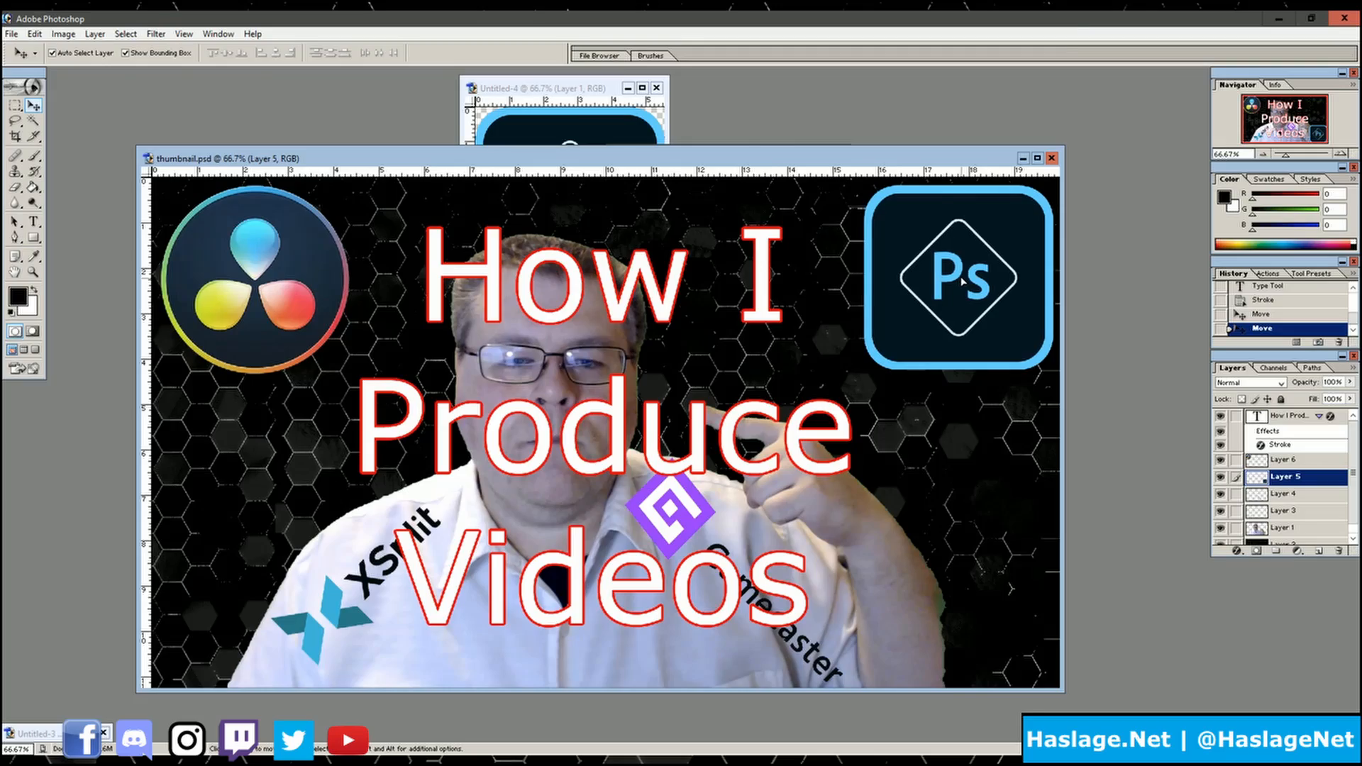